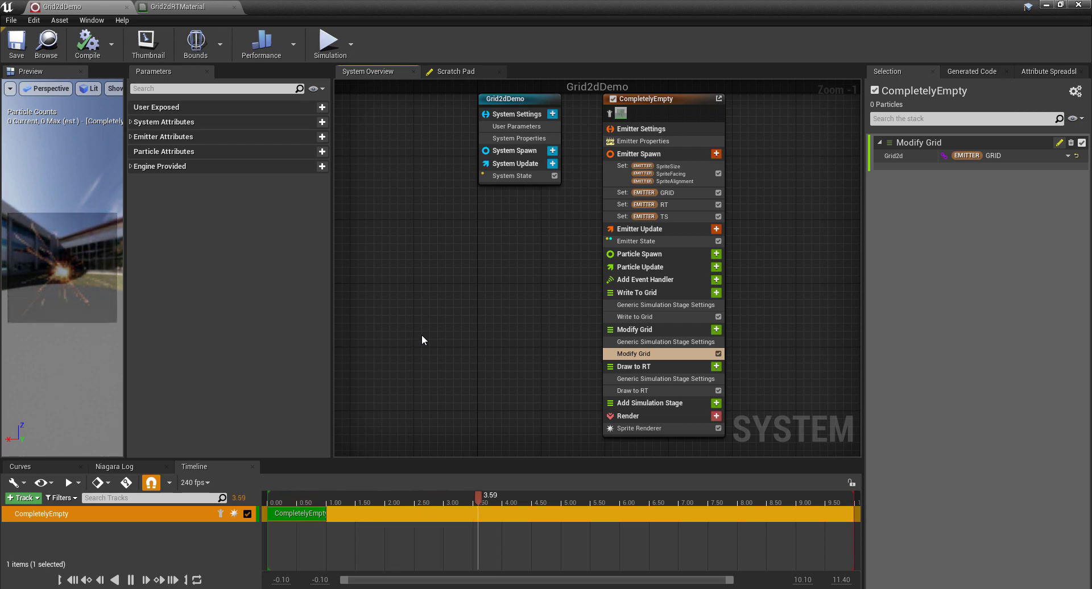
# Open the Modify Grid module's script and move the Map Set and output nodes well away from the Subtract node
pyautogui.scroll(1, 544, 350)
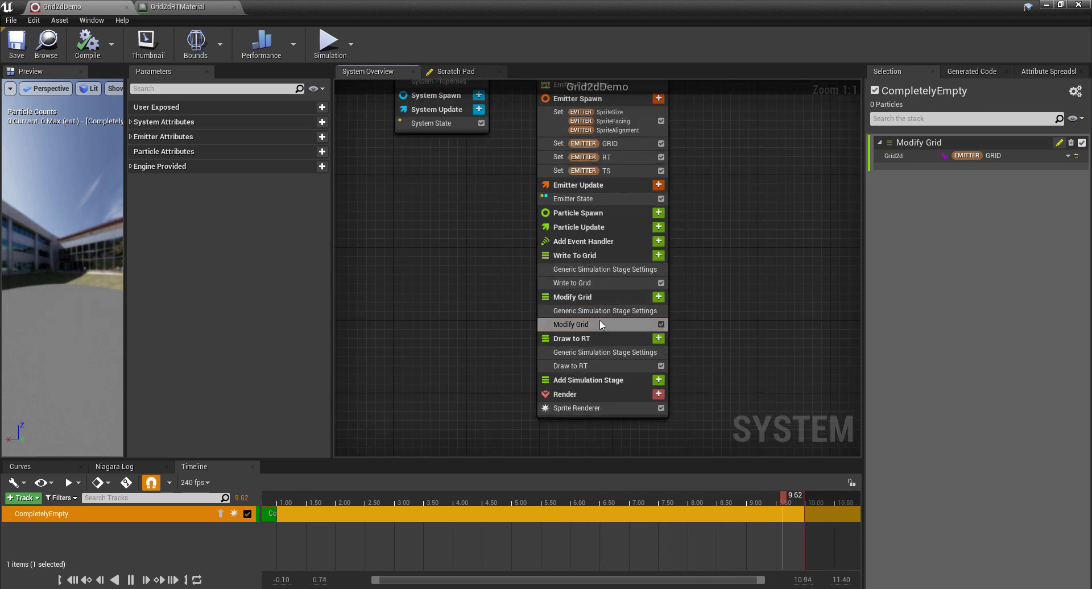
pyautogui.doubleClick(584, 323)
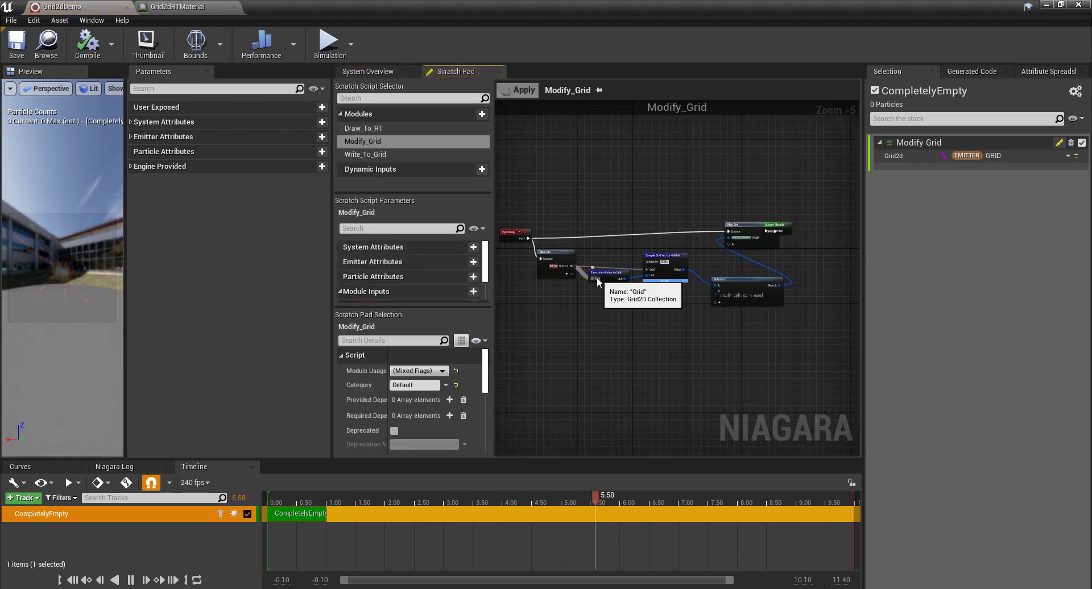
pyautogui.moveTo(745, 206); pyautogui.dragTo(648, 141, button='right')
pyautogui.moveTo(621, 138); pyautogui.dragTo(828, 173)
pyautogui.moveTo(525, 264); pyautogui.dragTo(685, 251, button='right')
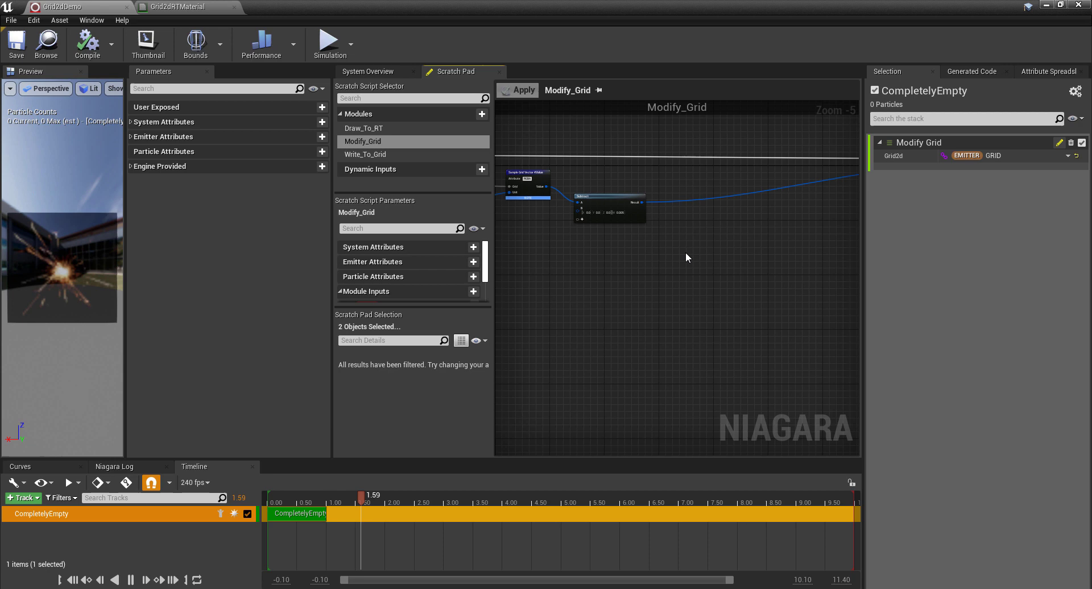
# Move the Subtract node below the wire line, clear of the Sample Grid Vector 4Value node
pyautogui.scroll(-2, 685, 252)
pyautogui.scroll(2, 643, 235)
pyautogui.moveTo(627, 208); pyautogui.dragTo(627, 236)
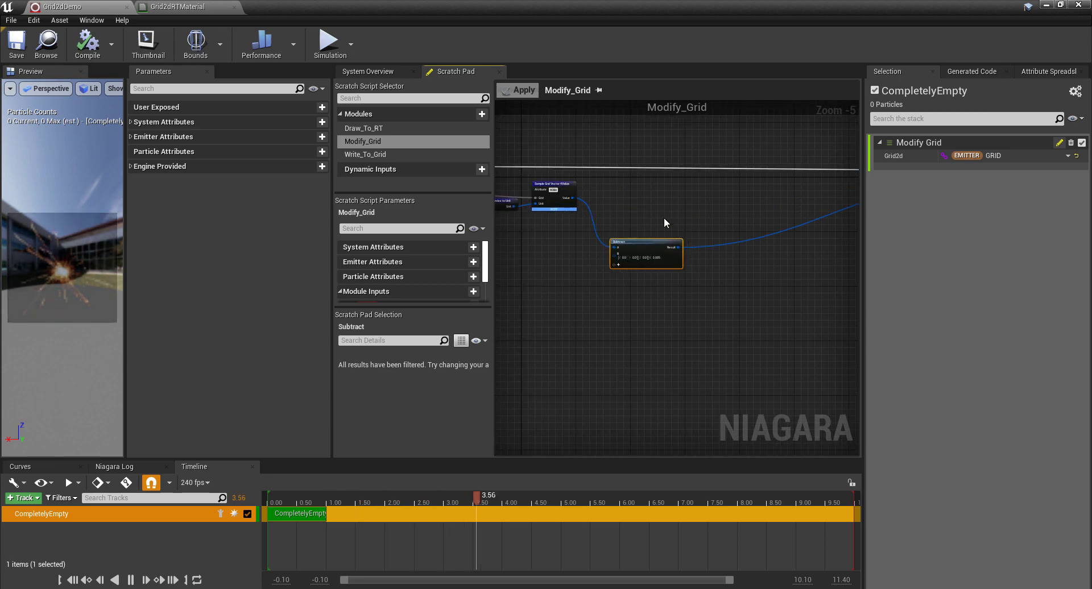
pyautogui.scroll(-2, 627, 242)
pyautogui.scroll(2, 591, 244)
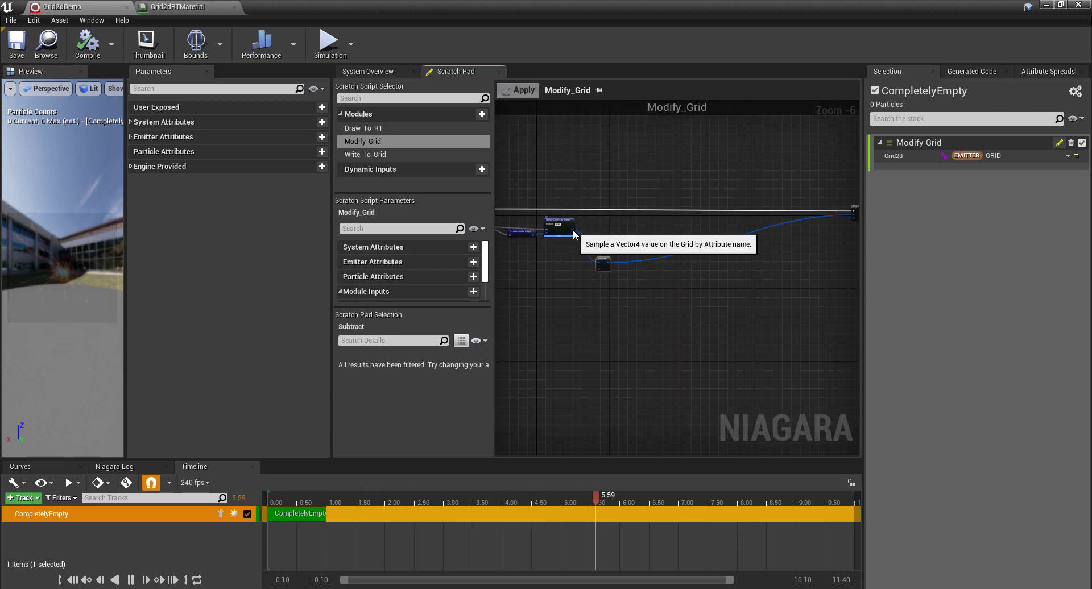
# Wire the Sample Grid Vector 4Value output directly into Map Set, bypassing Subtract, and apply the Modify_Grid script
pyautogui.moveTo(574, 234); pyautogui.dragTo(757, 208)
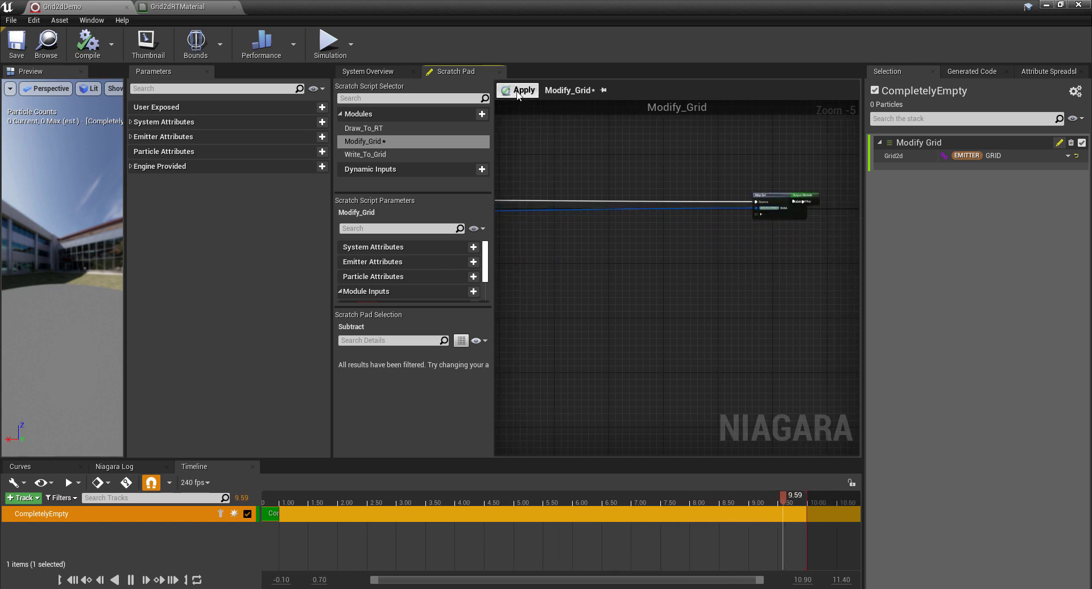
pyautogui.moveTo(569, 157); pyautogui.dragTo(860, 152, button='right')
pyautogui.moveTo(686, 233); pyautogui.dragTo(701, 233, button='right')
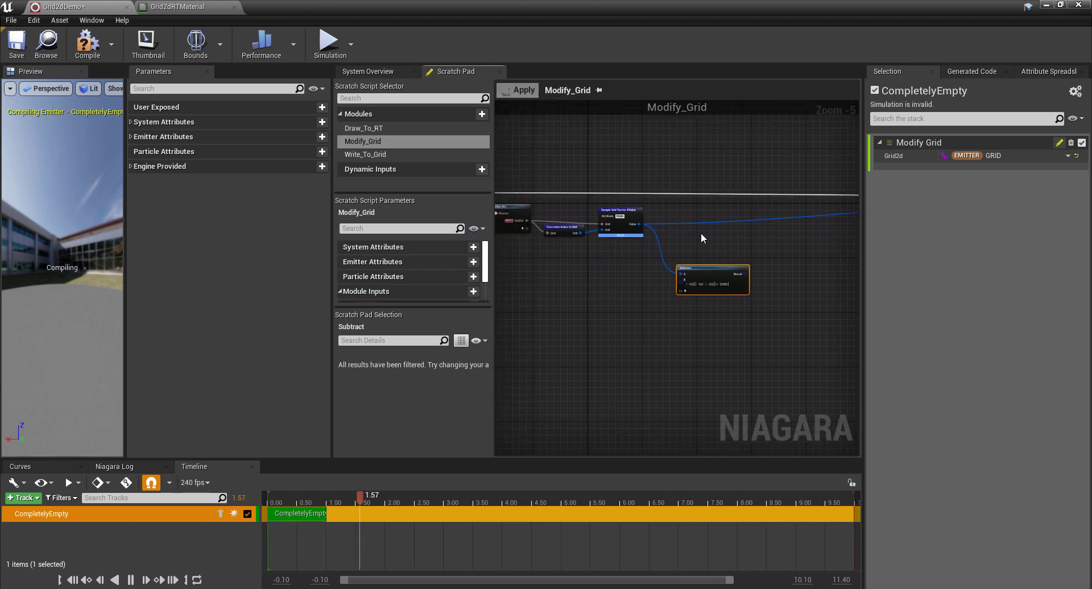
pyautogui.click(721, 247)
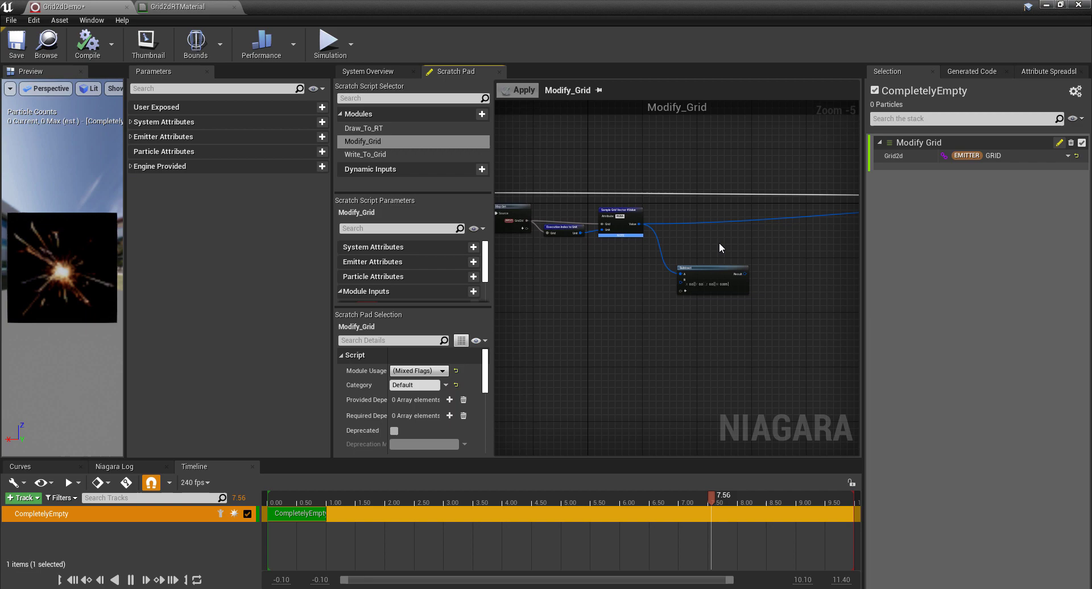
# Examine the Sample Grid Vector 4Value node and how Execution Index to Unit feeds its Unit input
pyautogui.scroll(4, 630, 218)
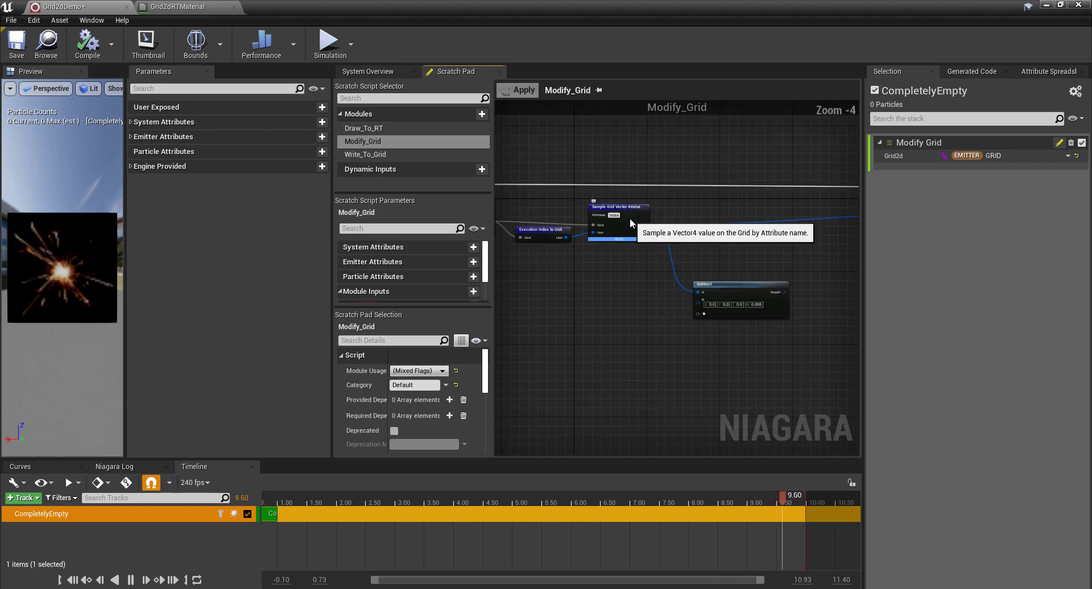
pyautogui.click(656, 195)
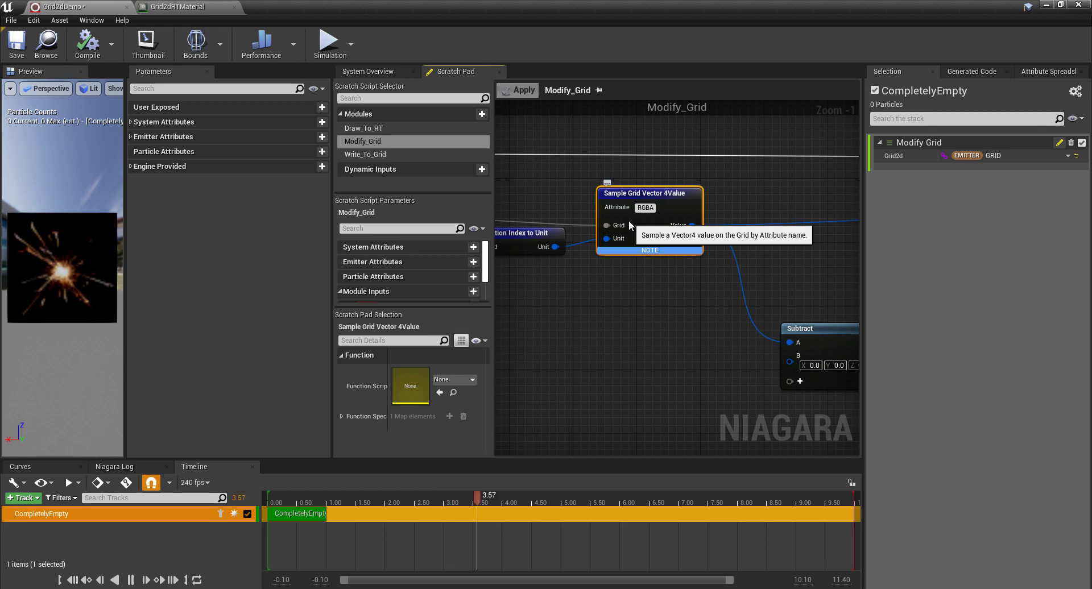
pyautogui.moveTo(593, 322); pyautogui.dragTo(748, 304, button='right')
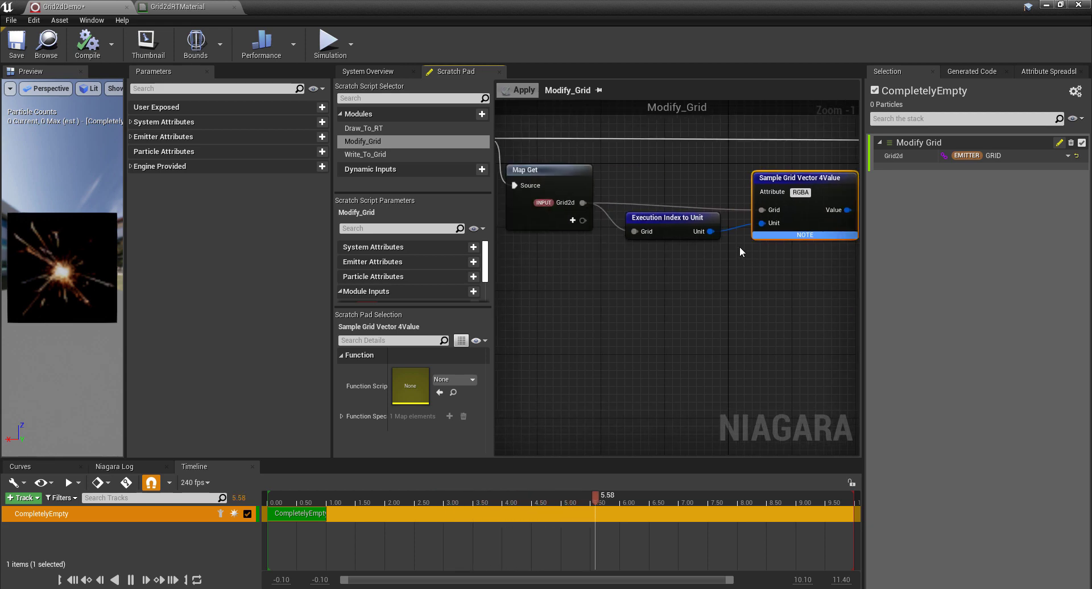
pyautogui.click(695, 219)
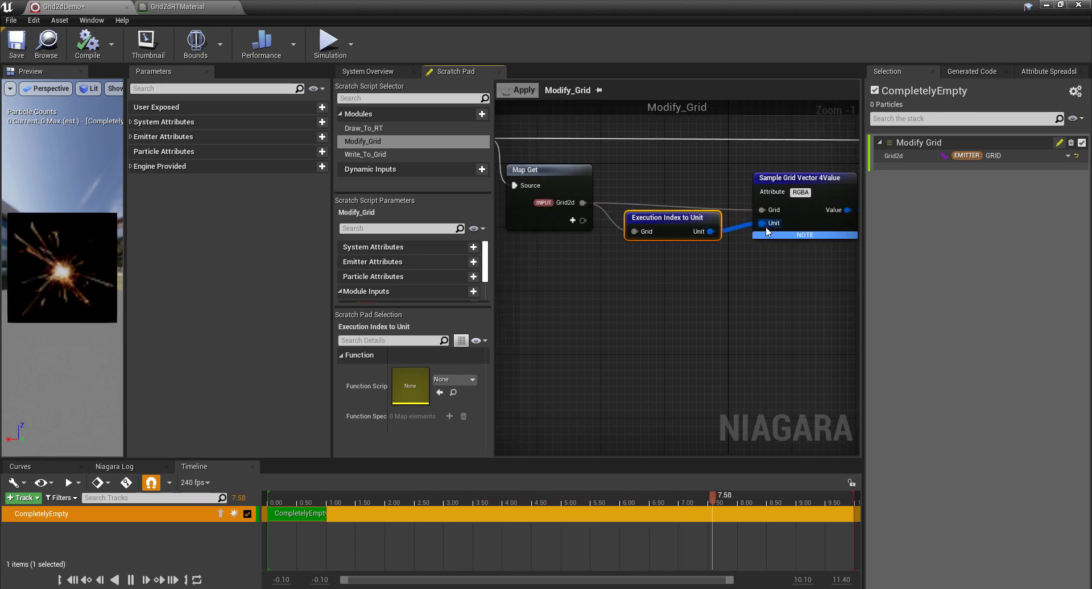
pyautogui.moveTo(766, 230); pyautogui.dragTo(763, 224)
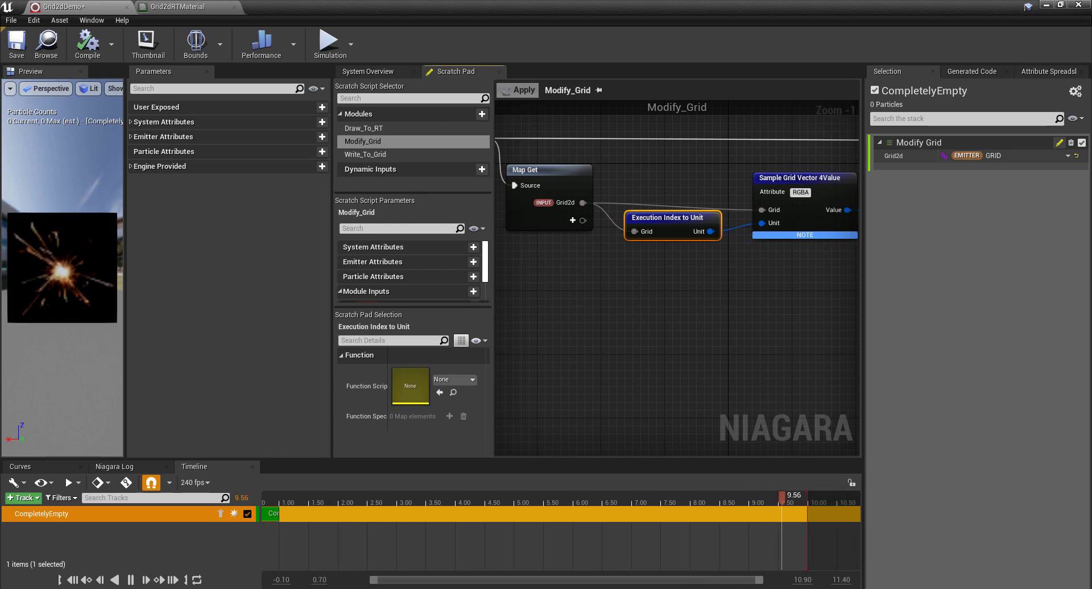
pyautogui.moveTo(750, 264); pyautogui.dragTo(689, 268, button='right')
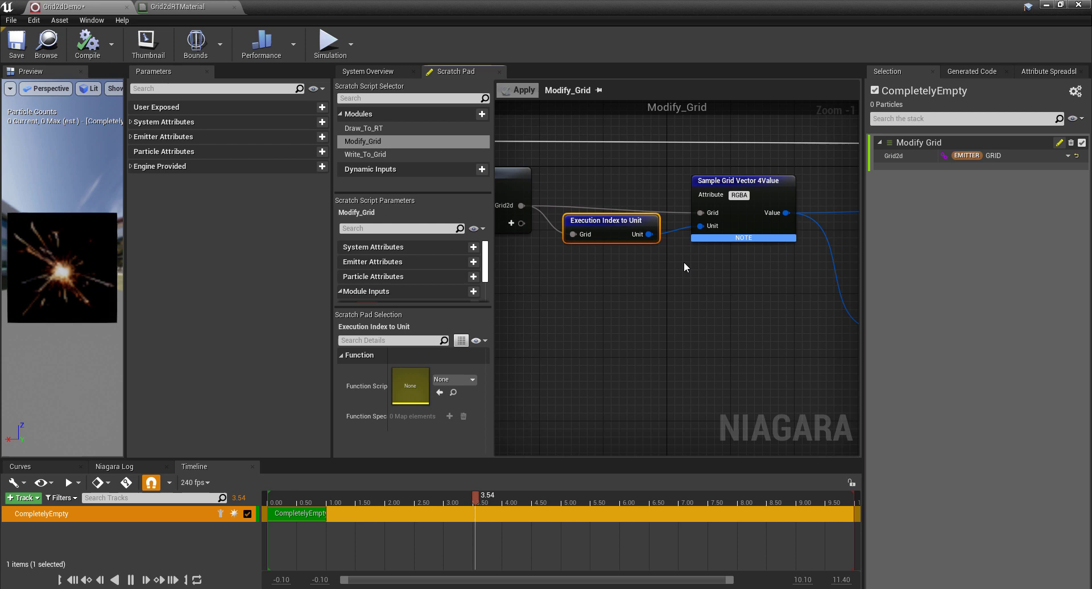
# Add a Texture Sample emitter attribute named NOISE to the CompletelyEmpty emitter
pyautogui.click(397, 70)
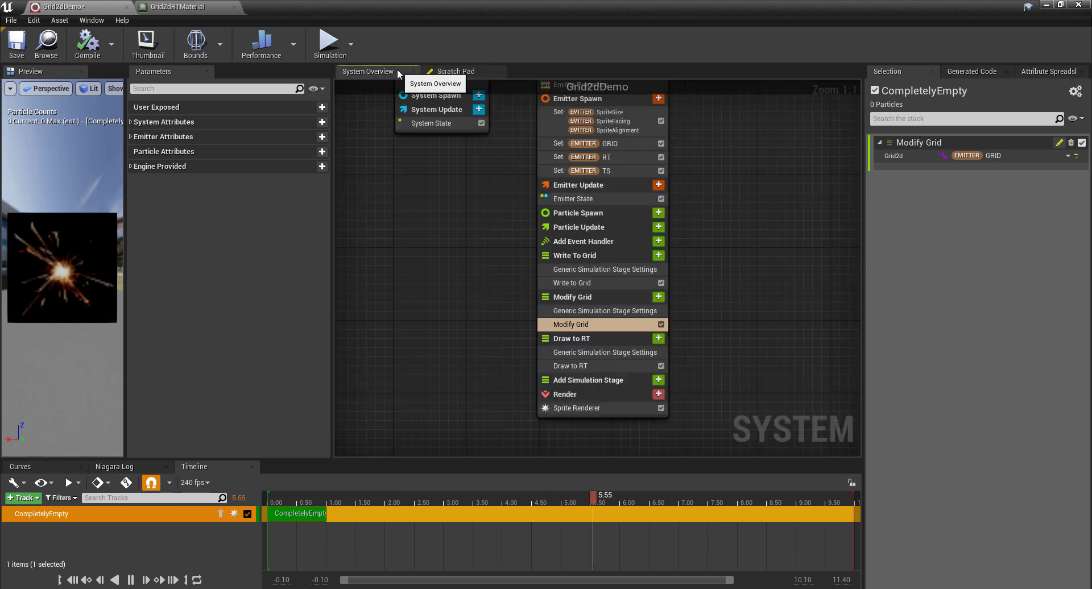
pyautogui.click(595, 162)
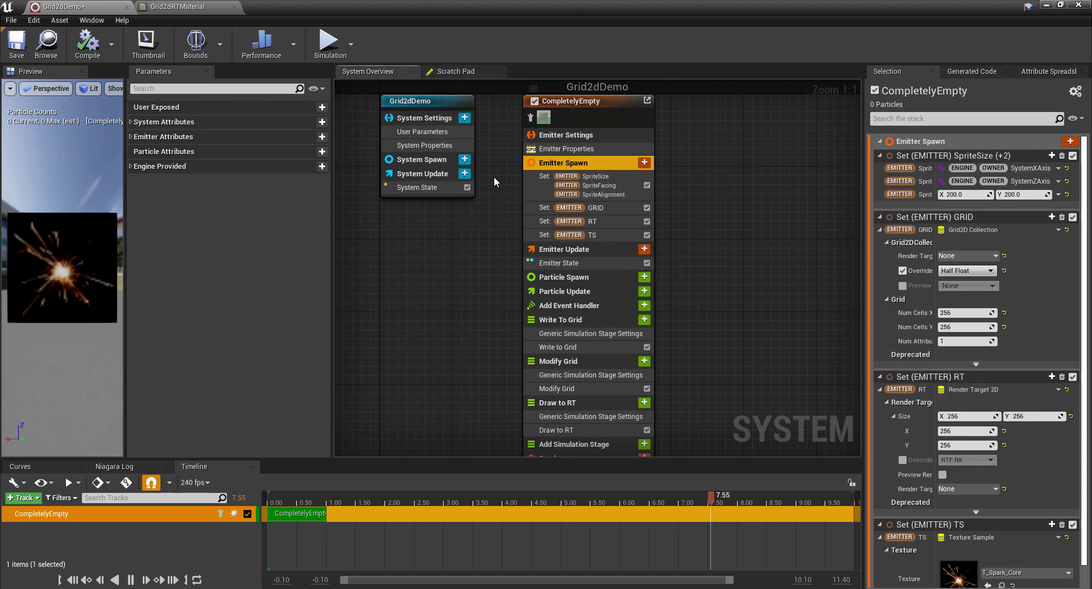
pyautogui.click(149, 137)
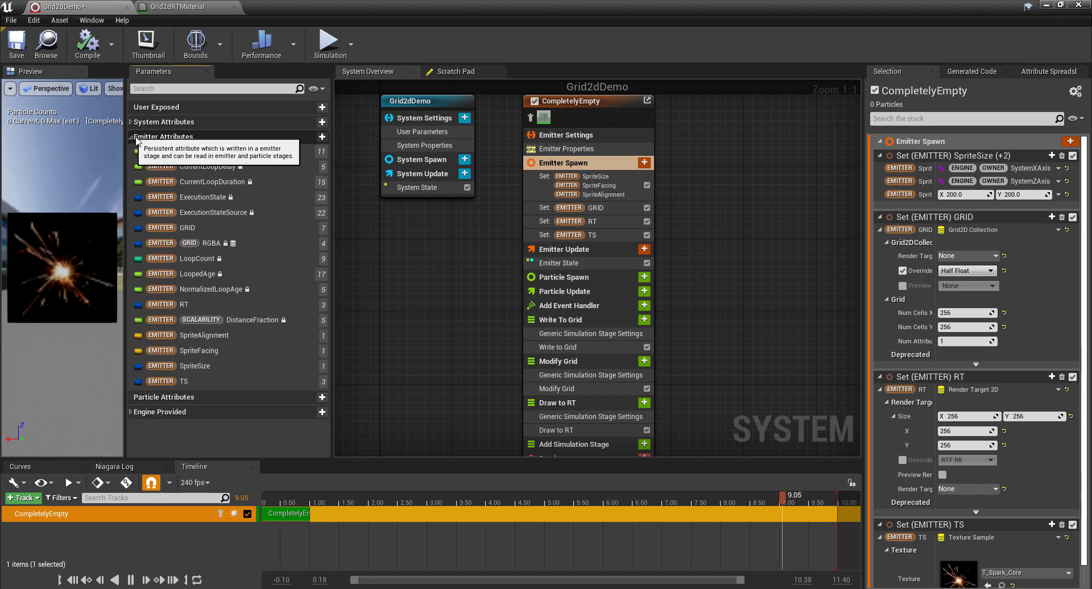
pyautogui.click(322, 137)
pyautogui.write('text')
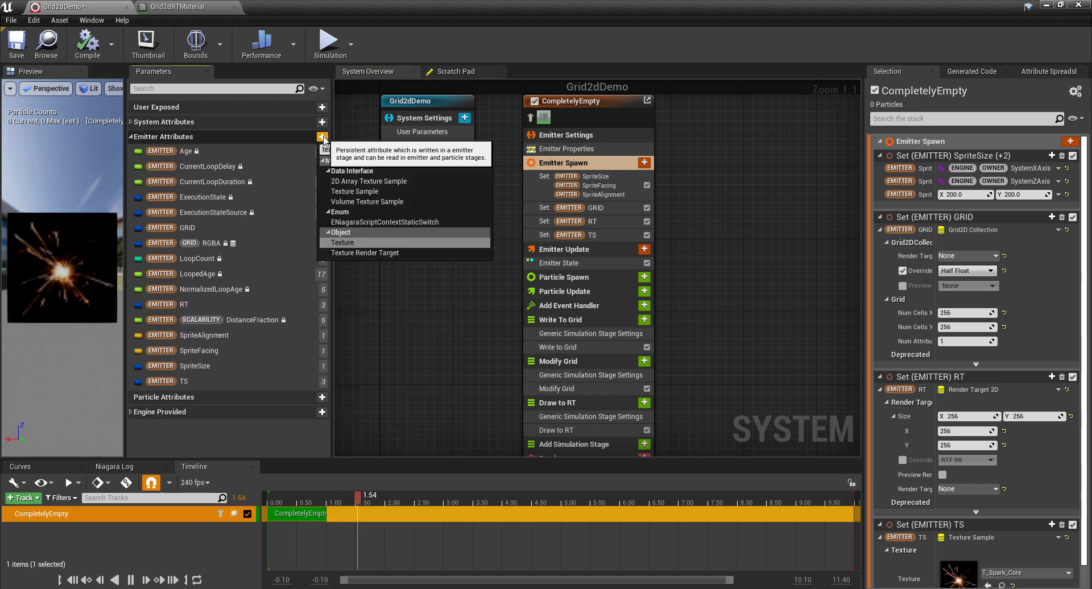
pyautogui.click(369, 192)
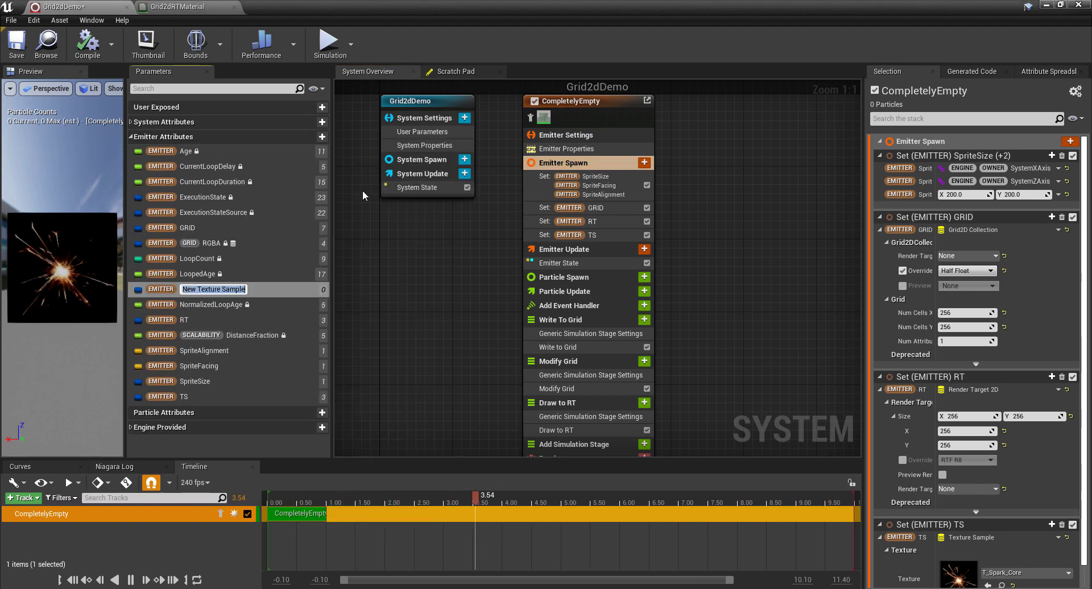
pyautogui.write('NOISE')
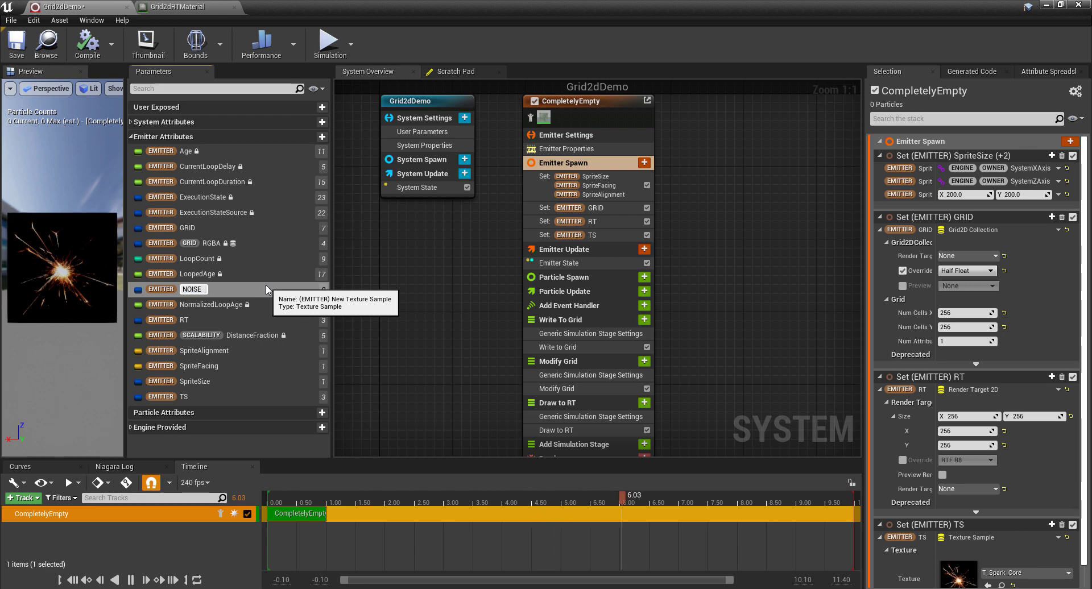
pyautogui.press('Return')
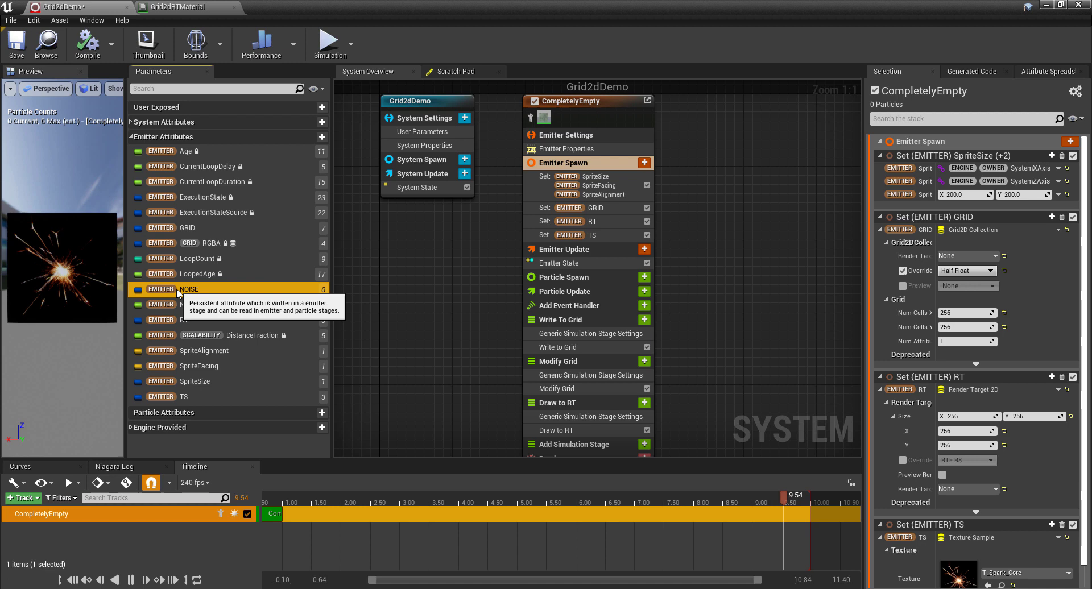
# Set the NOISE attribute in Emitter Spawn after TS and assign it the game_wind_noise texture
pyautogui.moveTo(178, 291); pyautogui.dragTo(587, 248)
pyautogui.click(1002, 190)
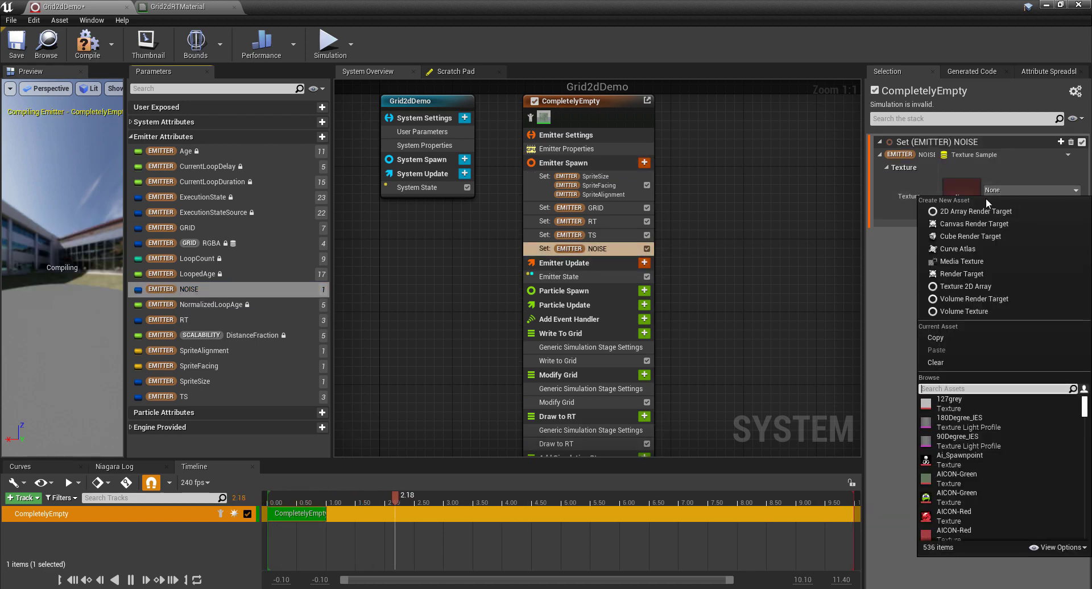
pyautogui.write('noise')
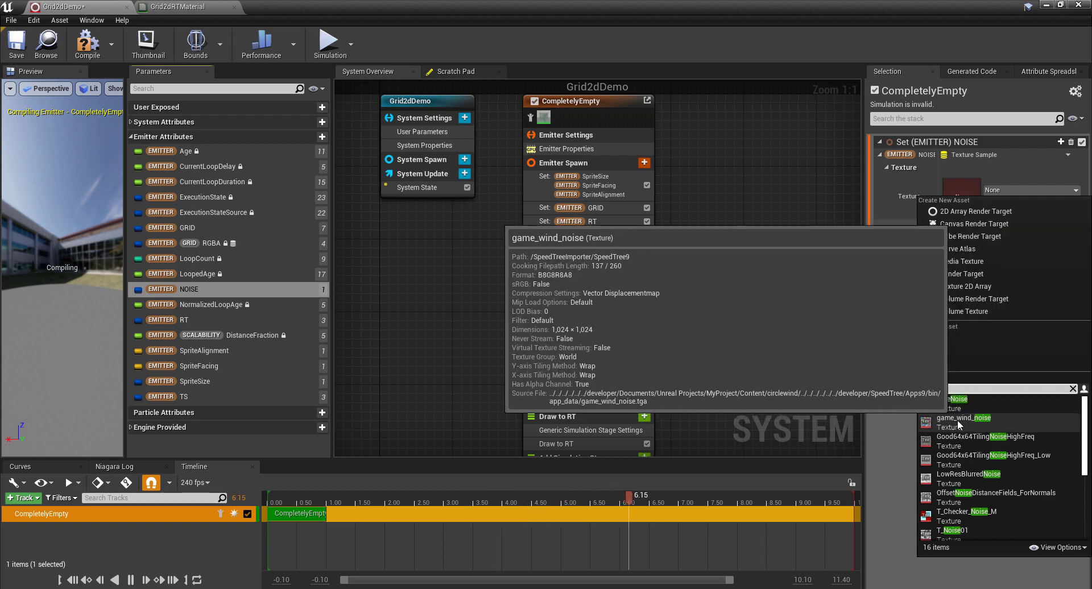
pyautogui.click(958, 420)
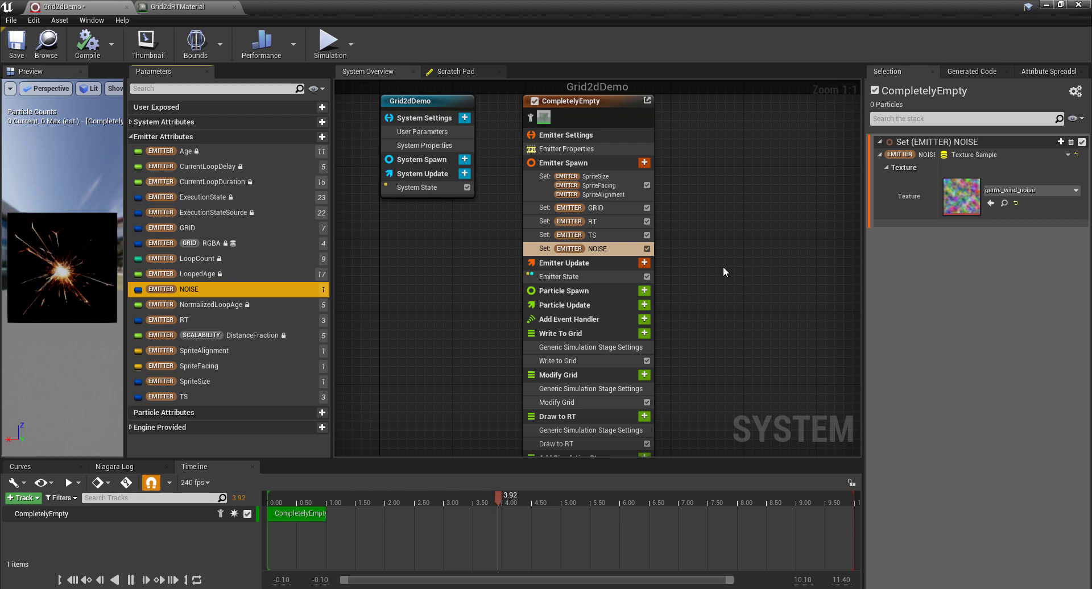
# Reopen the Modify Grid script and add a new Texture Sample input to its Map Get node
pyautogui.moveTo(790, 237); pyautogui.dragTo(798, 178, button='right')
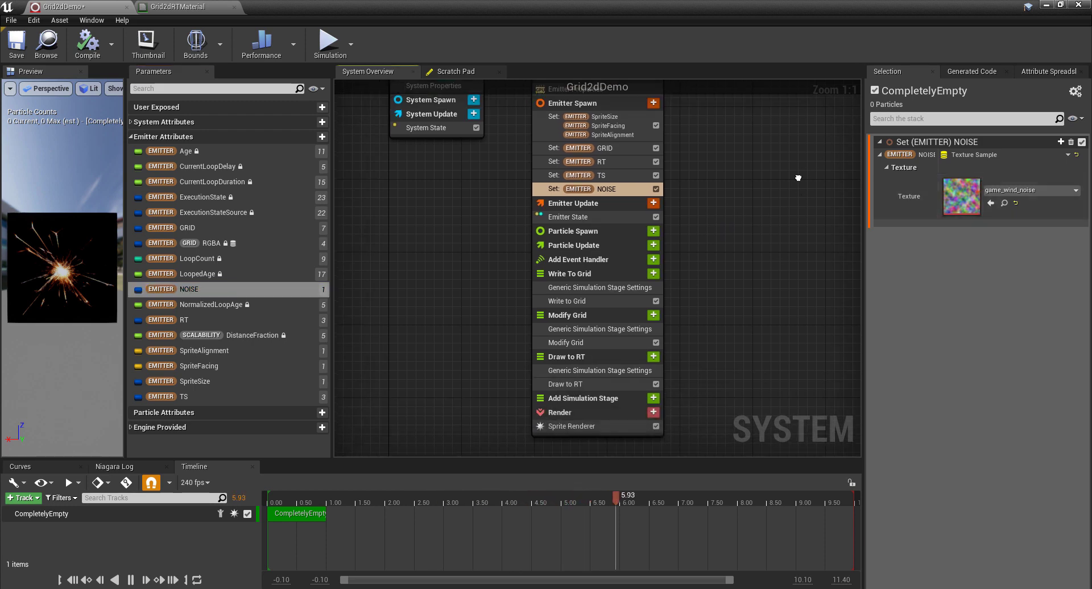
pyautogui.doubleClick(586, 343)
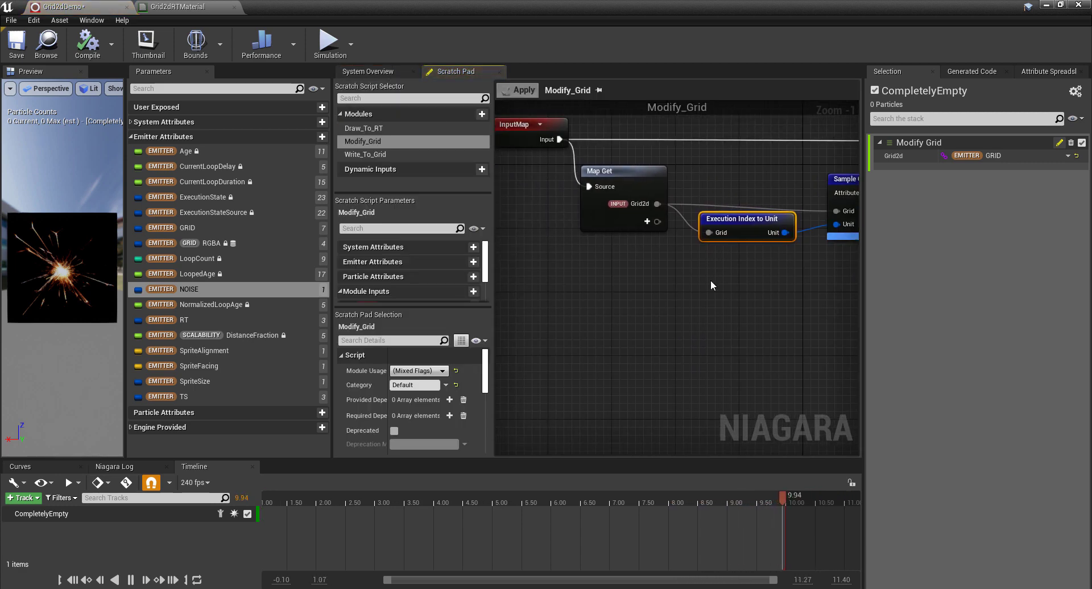
pyautogui.click(646, 225)
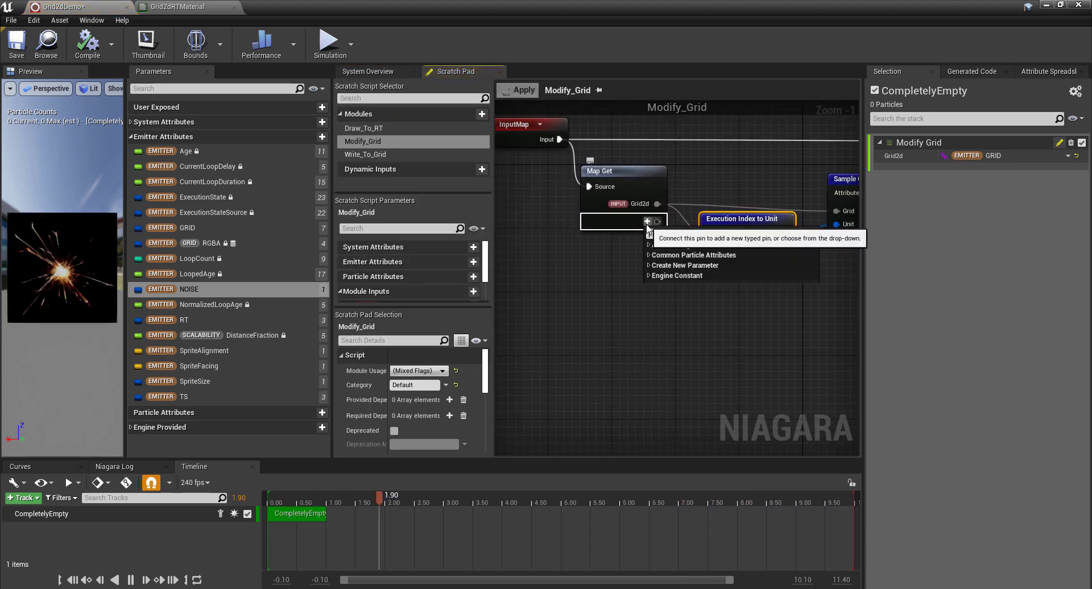
pyautogui.write('tex')
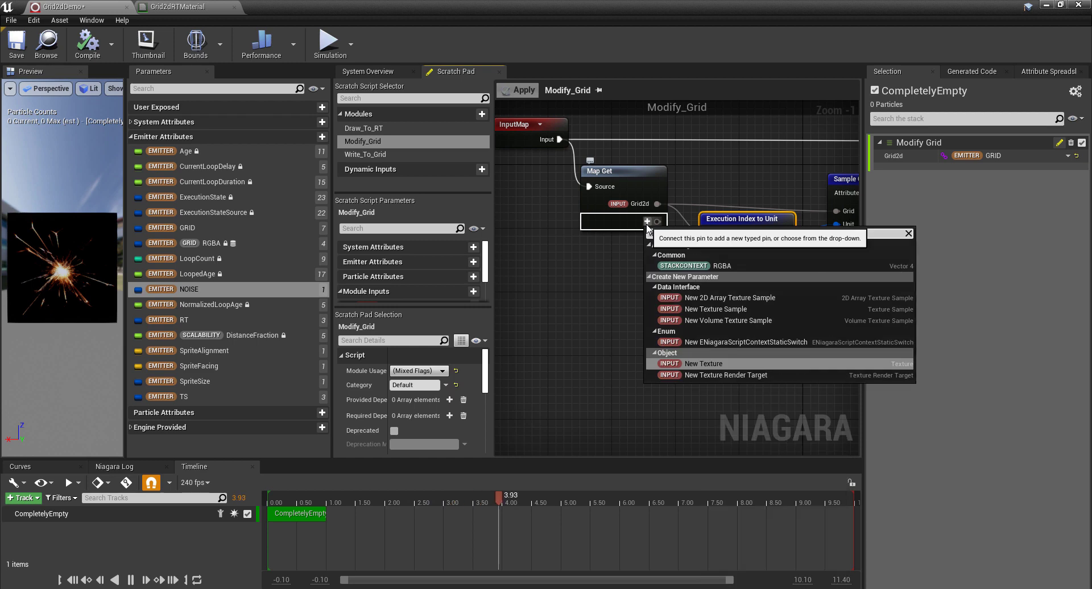
pyautogui.press('Up')
pyautogui.press('Up')
pyautogui.press('Up')
pyautogui.press('Return')
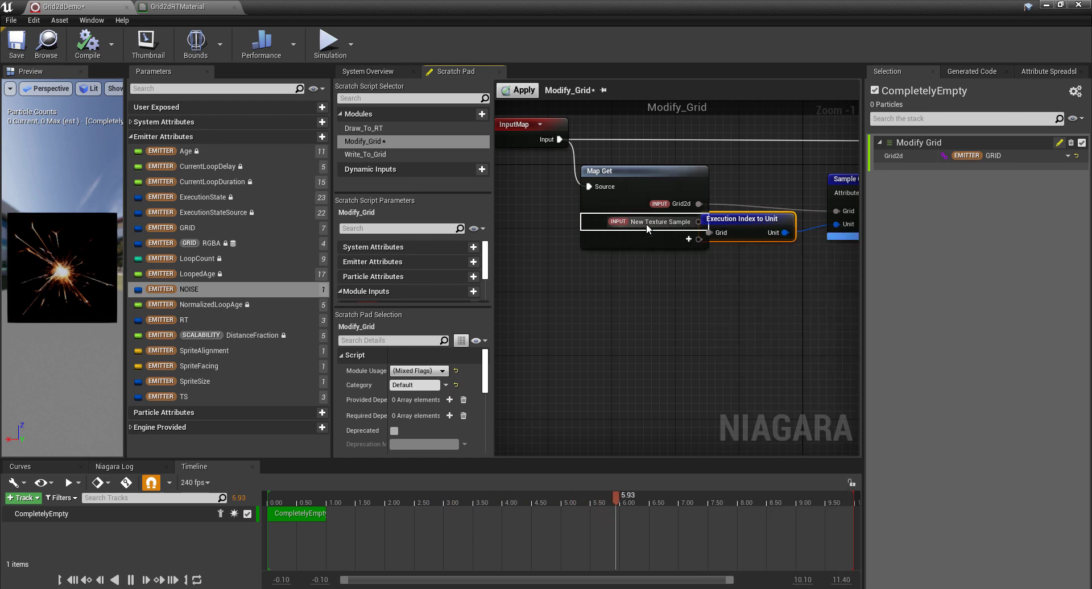
# Move the InputMap and Map Get nodes away from Execution Index to Unit to free space between them
pyautogui.moveTo(576, 270); pyautogui.dragTo(726, 281, button='right')
pyautogui.scroll(-3, 726, 281)
pyautogui.moveTo(625, 181); pyautogui.dragTo(753, 251)
pyautogui.scroll(3, 739, 227)
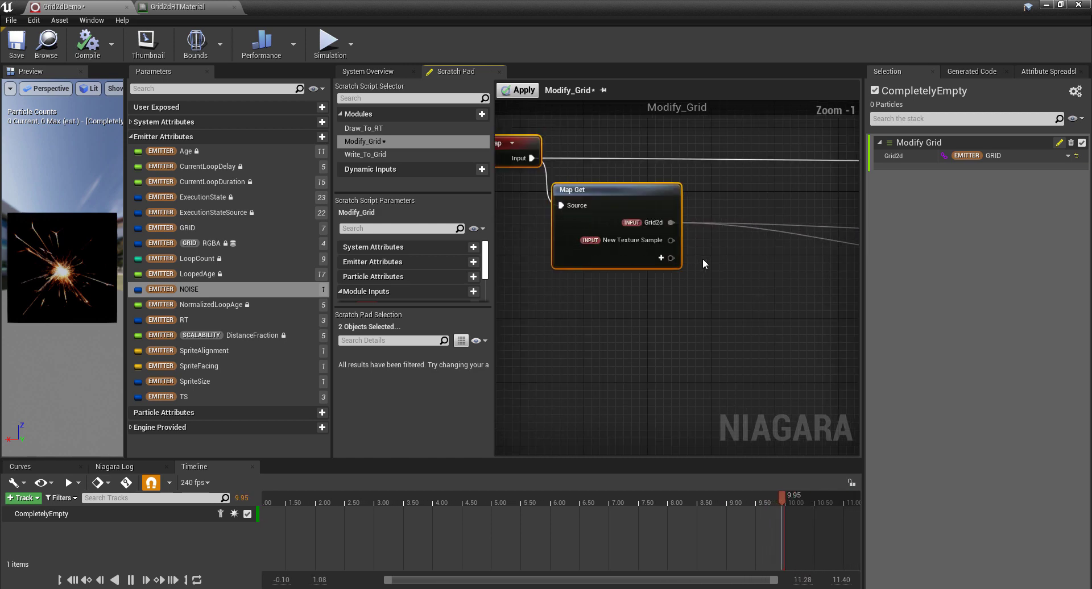
# Rename the Map Get node's new Texture Sample input to NOISE
pyautogui.click(575, 248)
pyautogui.click(579, 249)
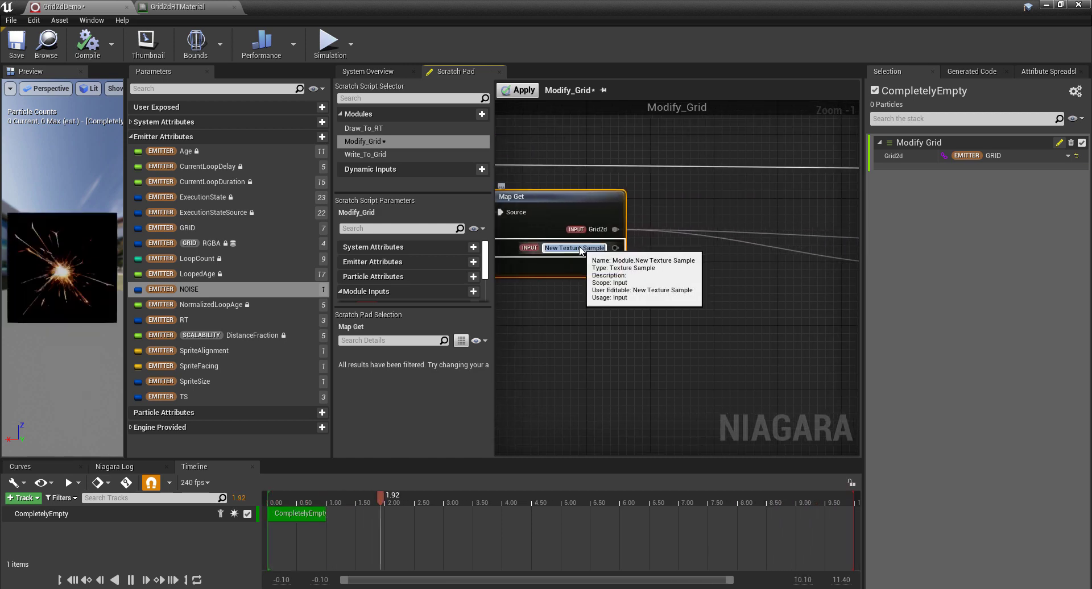
pyautogui.write('NOISE')
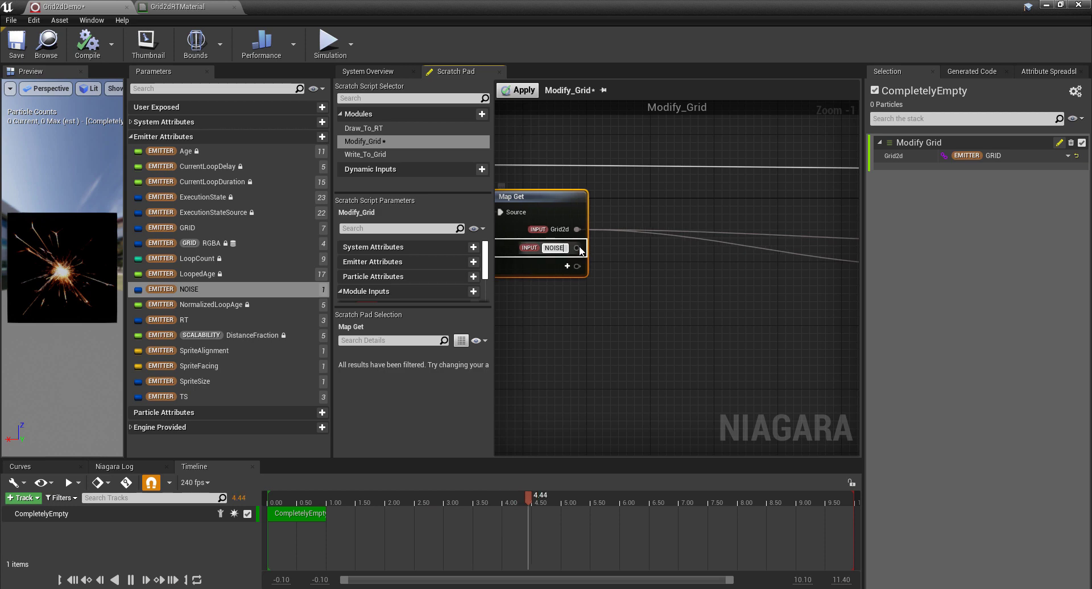
pyautogui.press('Return')
pyautogui.scroll(-2, 615, 228)
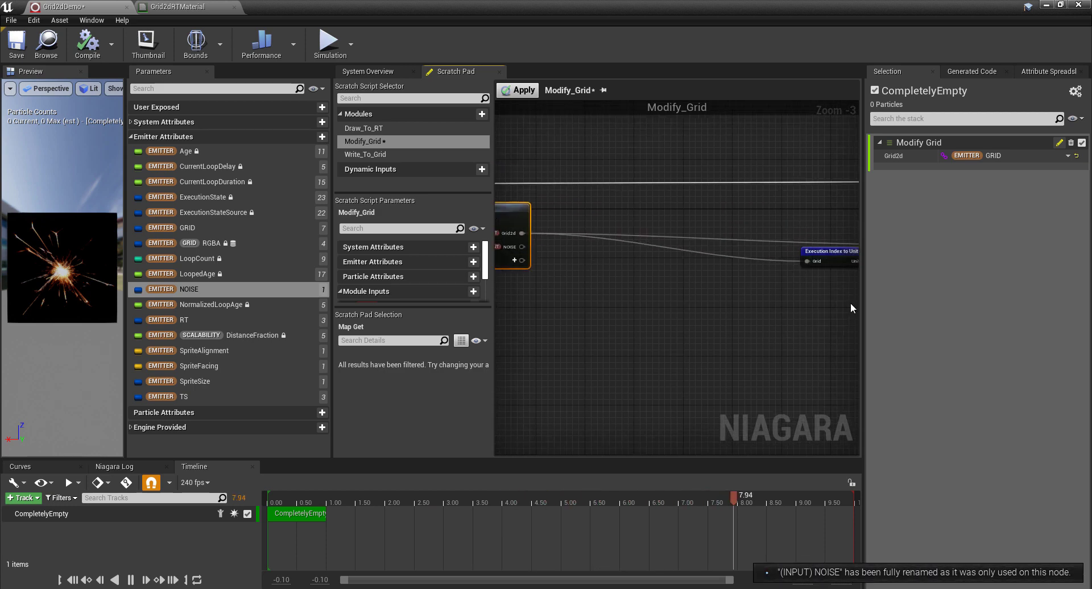
pyautogui.click(725, 322)
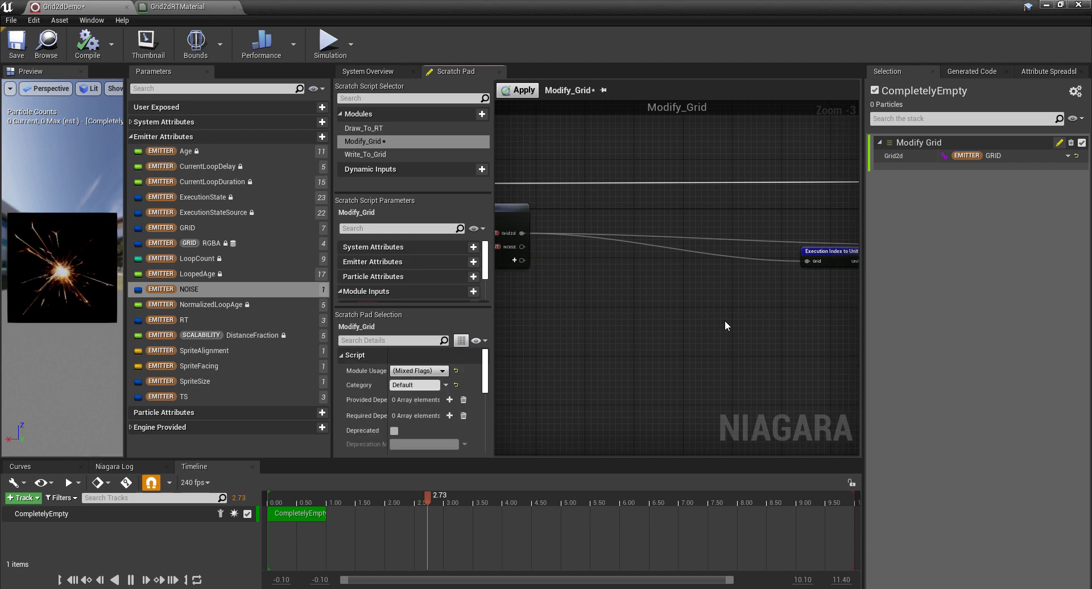
# Copy the Execution Index to Unit and Sample Texture 2D nodes from the Write_To_Grid script and paste them into Modify_Grid
pyautogui.click(390, 129)
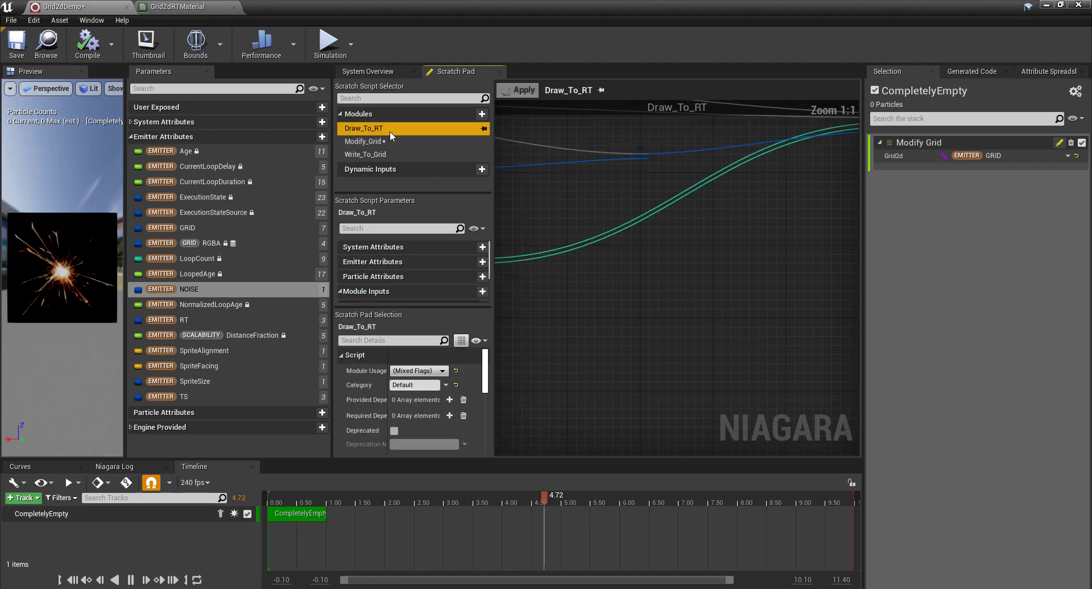
pyautogui.click(367, 154)
pyautogui.scroll(5, 694, 257)
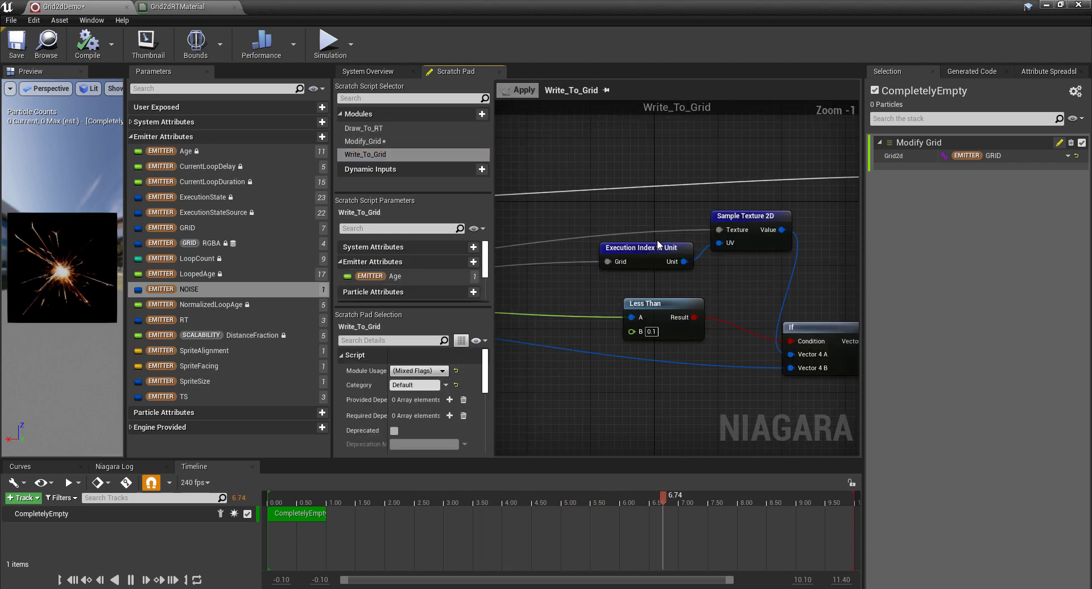
pyautogui.moveTo(659, 225); pyautogui.dragTo(761, 252)
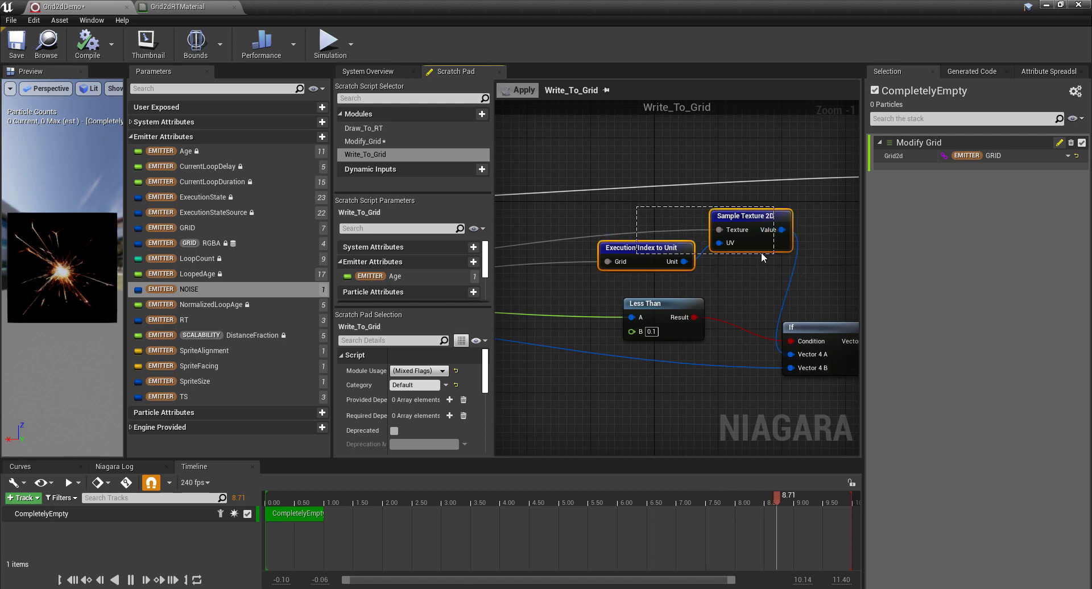
pyautogui.click(376, 70)
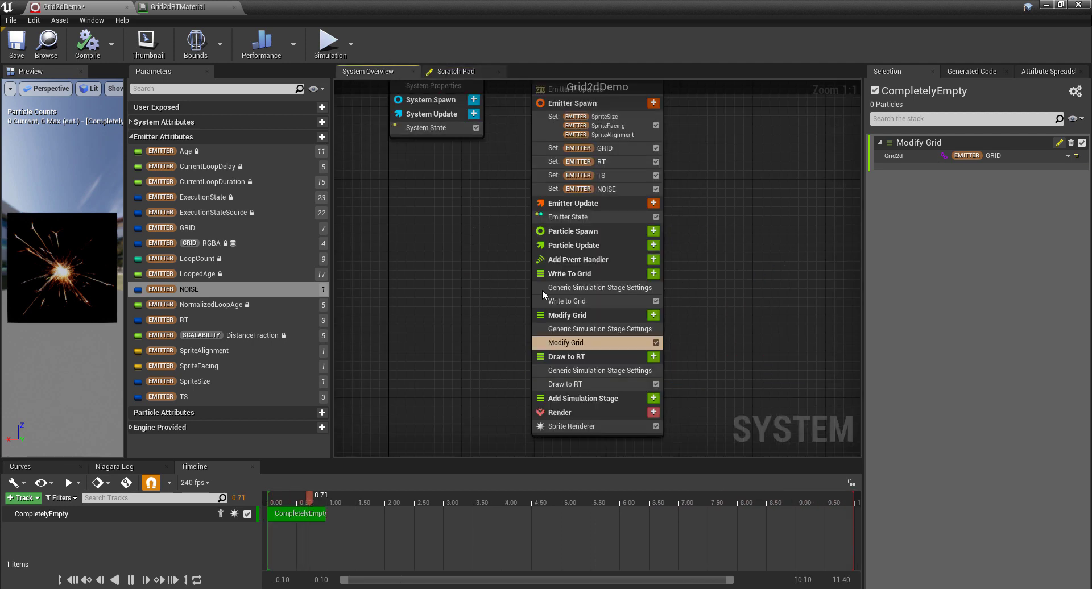
pyautogui.doubleClick(589, 343)
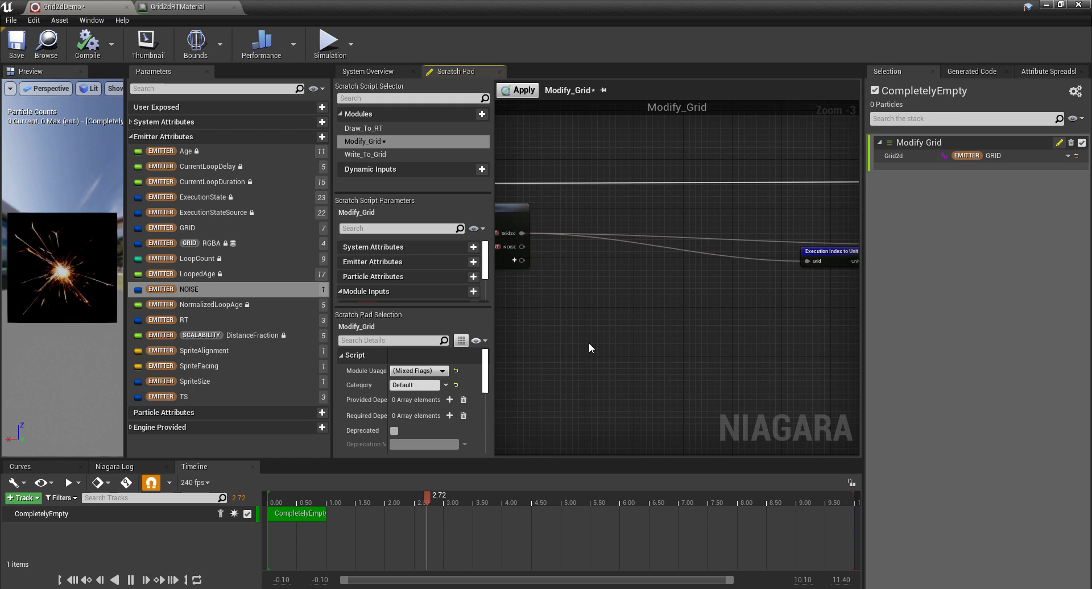
pyautogui.hotkey('ctrl', 'v')
pyautogui.moveTo(674, 243); pyautogui.dragTo(654, 218, button='right')
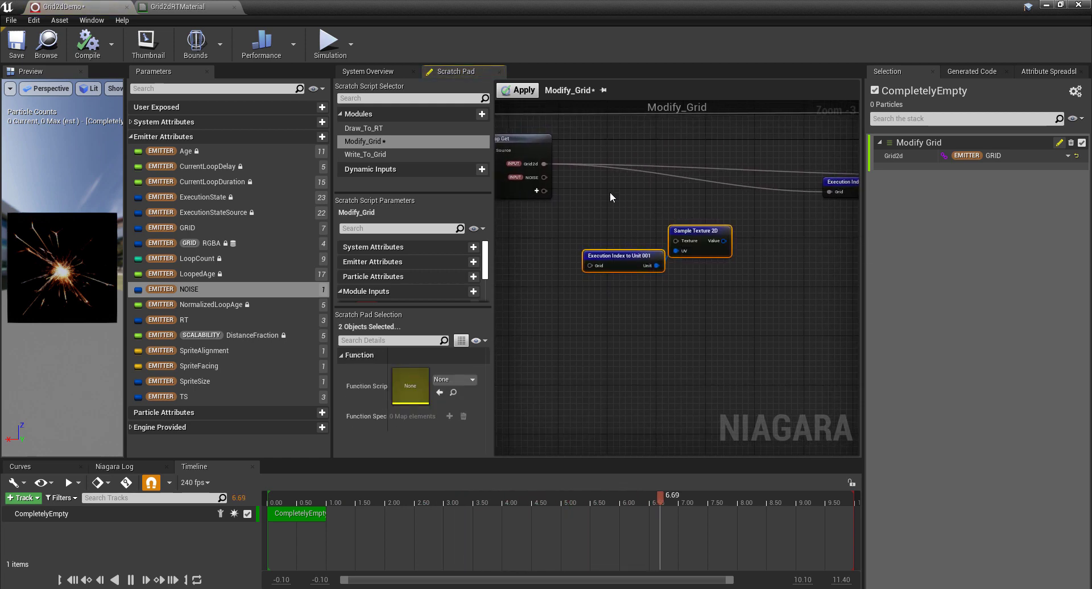
# Connect Grid2d to the pasted Execution Index to Unit 001 node and NOISE to the Texture input of Sample Texture 2D
pyautogui.click(586, 197)
pyautogui.moveTo(595, 200); pyautogui.dragTo(589, 189, button='right')
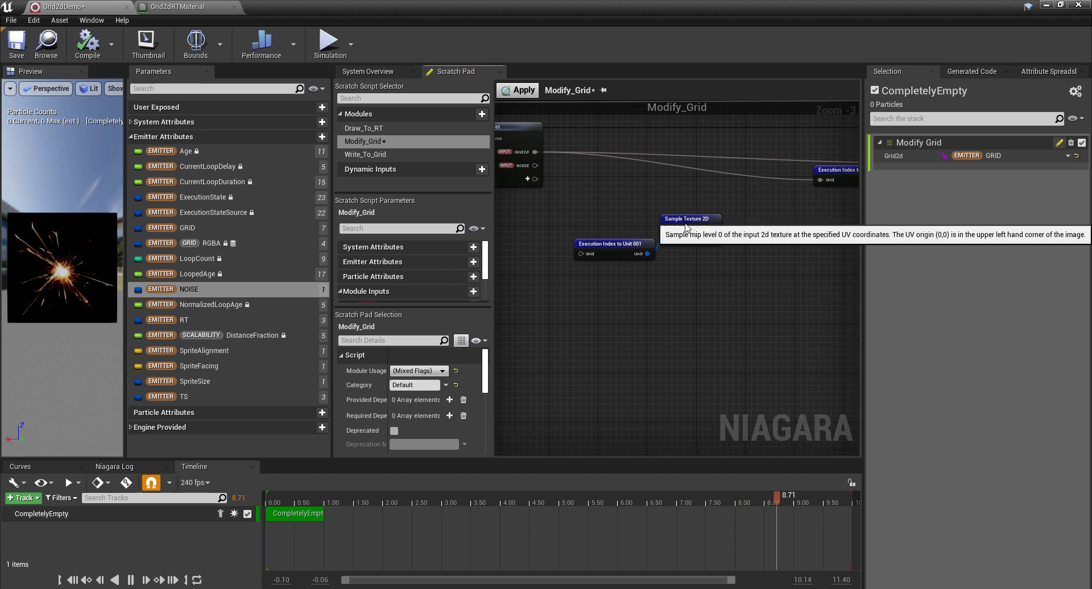
pyautogui.moveTo(691, 221); pyautogui.dragTo(718, 237)
pyautogui.moveTo(632, 210); pyautogui.dragTo(659, 208, button='right')
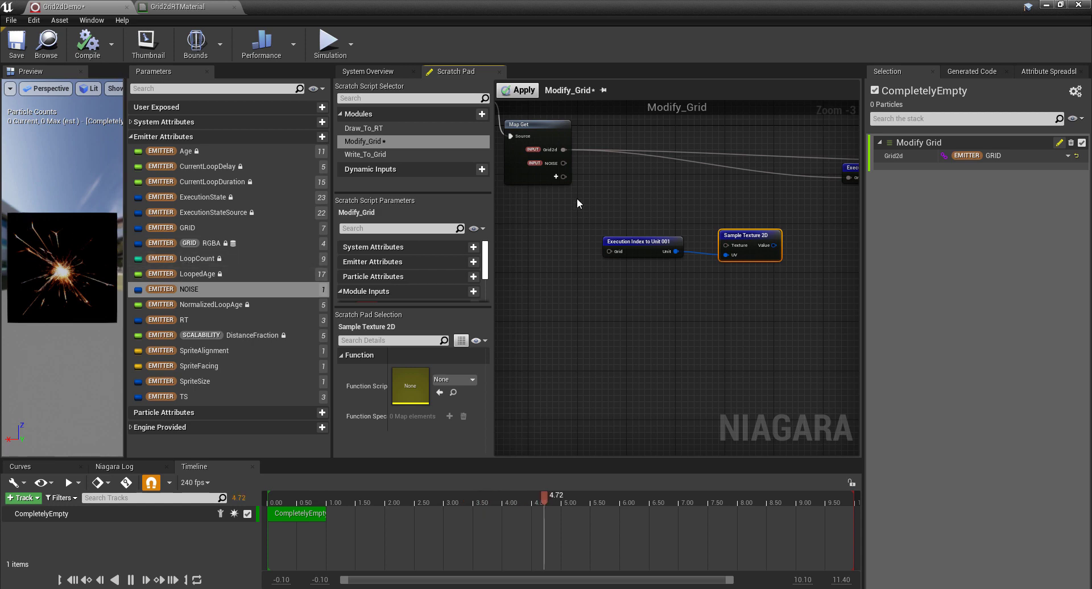
pyautogui.scroll(1, 577, 198)
pyautogui.moveTo(615, 177); pyautogui.dragTo(606, 169, button='right')
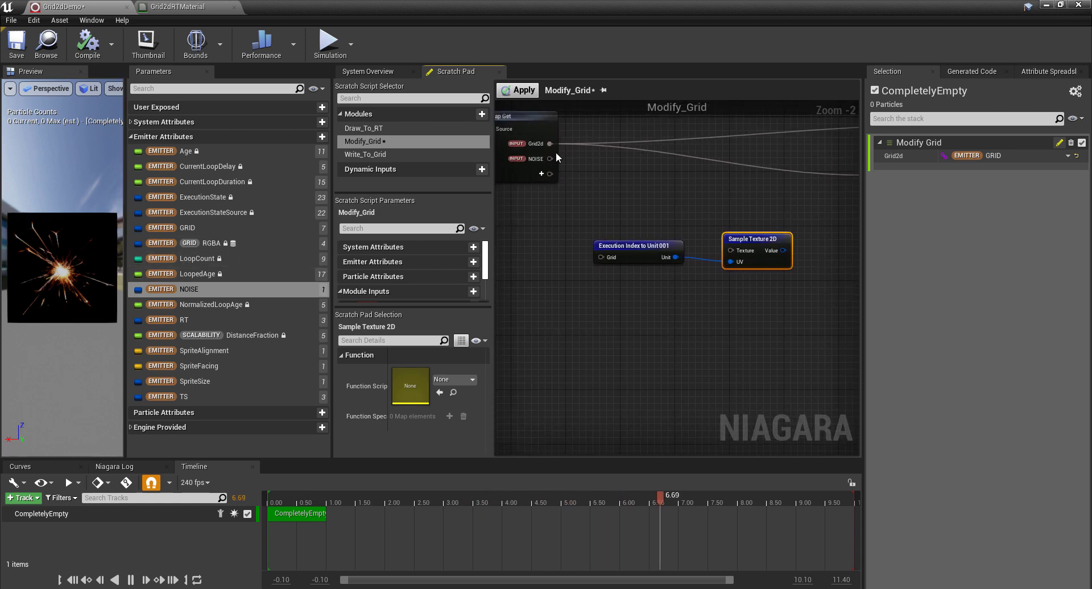
pyautogui.moveTo(550, 144); pyautogui.dragTo(600, 259)
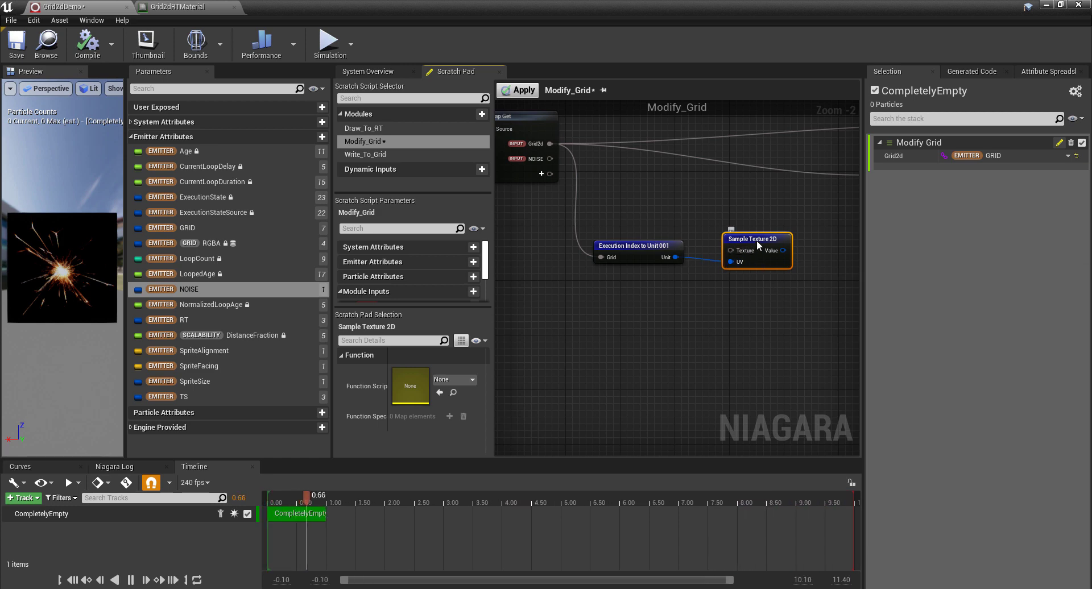
pyautogui.moveTo(757, 239); pyautogui.dragTo(750, 232)
pyautogui.moveTo(549, 158); pyautogui.dragTo(724, 245)
# Move the original Execution Index to Unit node closer to Map Get, above the Sample Texture 2D node
pyautogui.moveTo(749, 289); pyautogui.dragTo(694, 273, button='right')
pyautogui.moveTo(564, 203); pyautogui.dragTo(712, 282)
pyautogui.moveTo(731, 257); pyautogui.dragTo(682, 295, button='right')
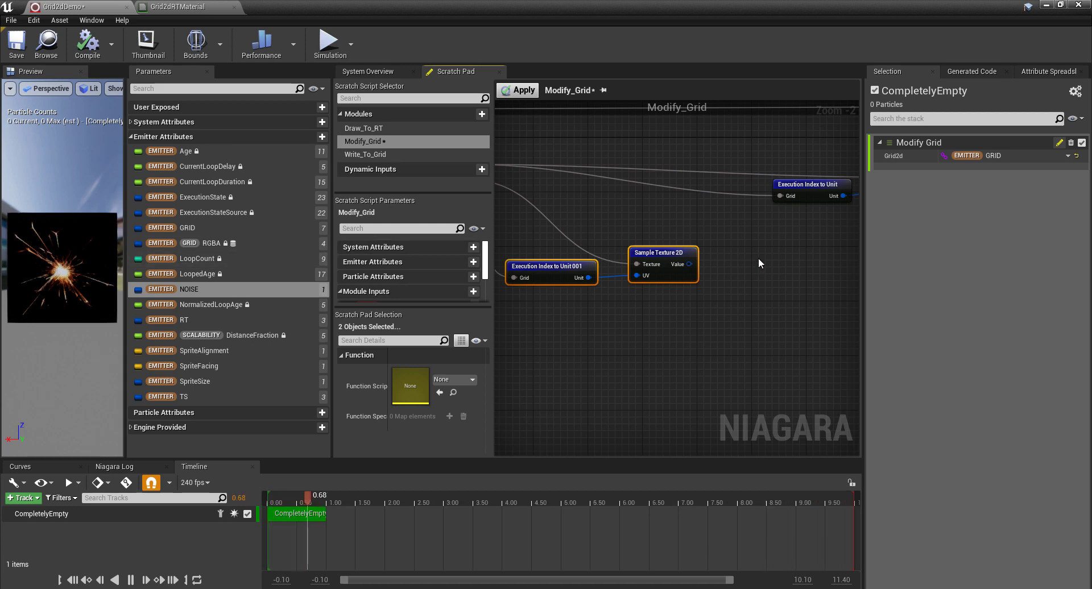
pyautogui.moveTo(759, 257); pyautogui.dragTo(759, 251, button='right')
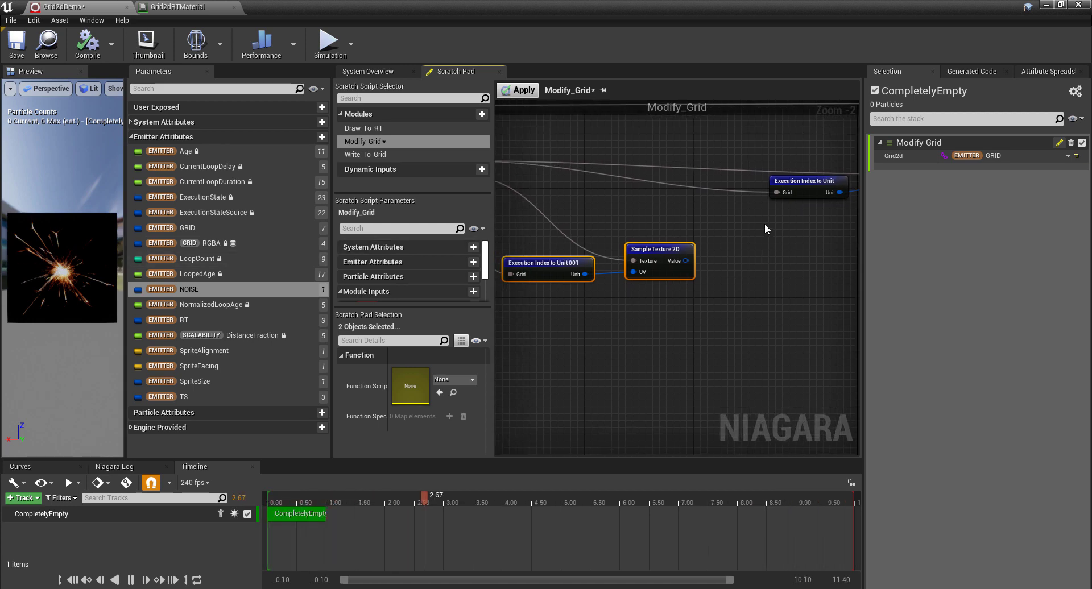
pyautogui.moveTo(814, 185); pyautogui.dragTo(776, 172, button='right')
pyautogui.moveTo(776, 171); pyautogui.dragTo(602, 173)
# Create an Add node summing the original Execution Index Unit and the Sample Texture 2D Value, and feed its Result into the grid sampler's Unit
pyautogui.rightClick(720, 198)
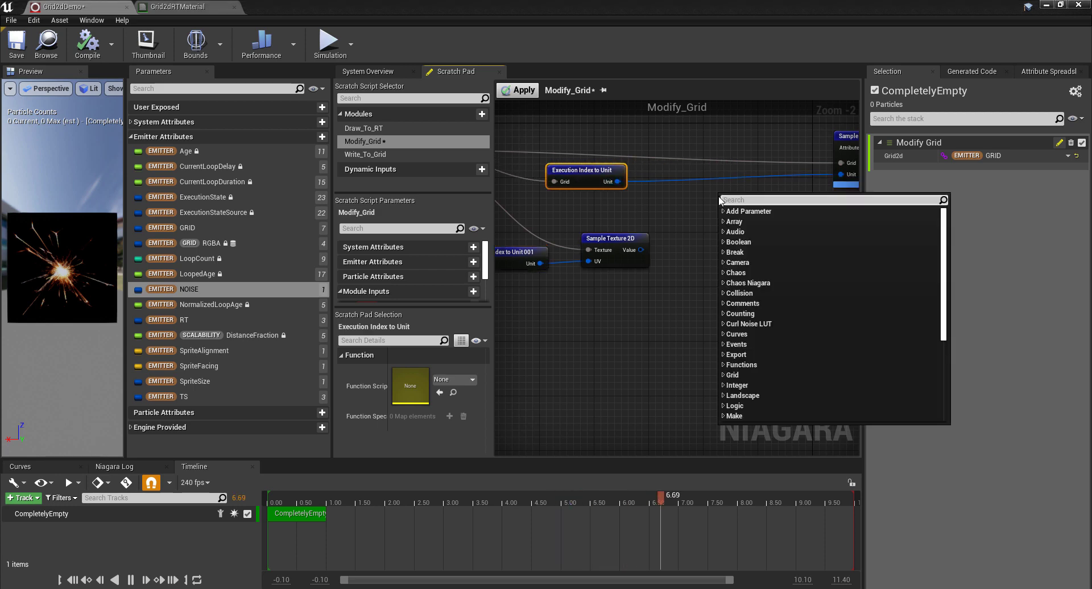
pyautogui.write('add')
pyautogui.press('Return')
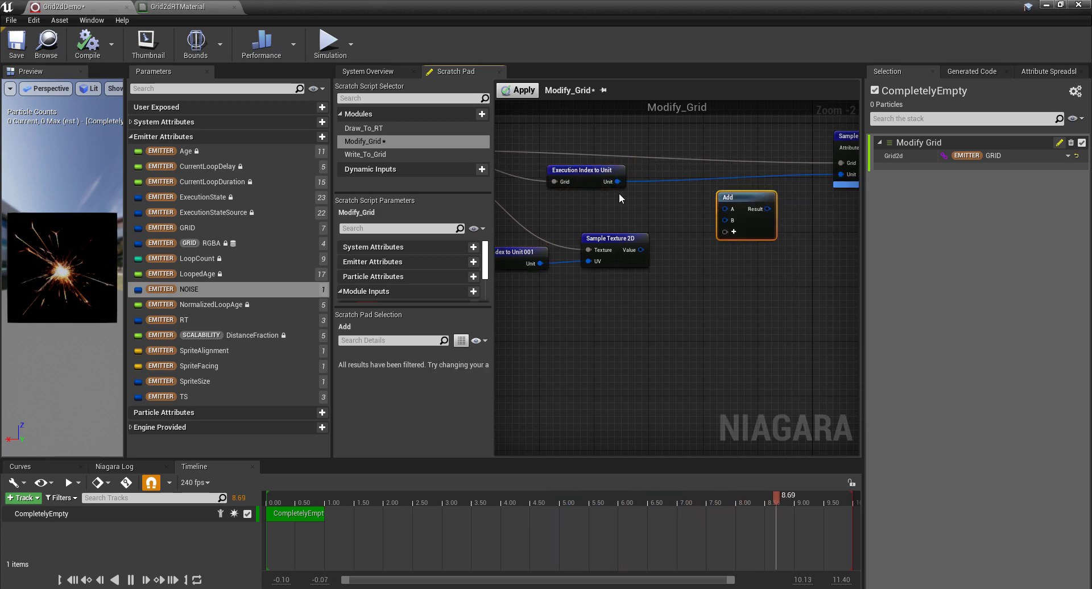
pyautogui.moveTo(619, 187); pyautogui.dragTo(725, 209)
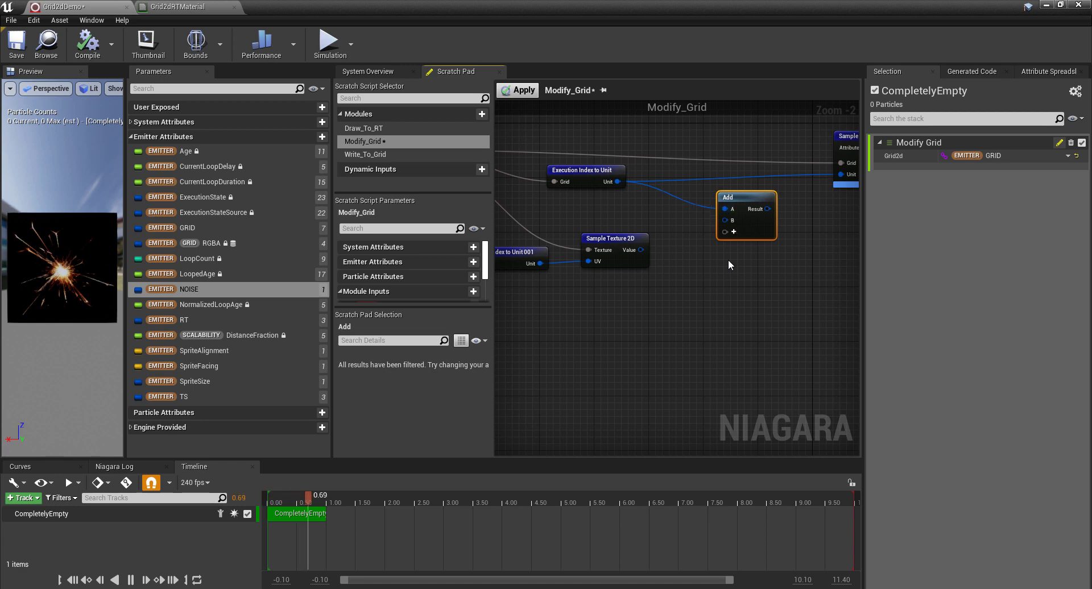
pyautogui.moveTo(694, 259)
pyautogui.mouseDown(button='right')
pyautogui.moveTo(663, 259)
pyautogui.moveTo(674, 256)
pyautogui.mouseUp(button='right')
pyautogui.moveTo(621, 246); pyautogui.dragTo(705, 218)
pyautogui.moveTo(680, 268)
pyautogui.mouseDown(button='right')
pyautogui.moveTo(772, 239)
pyautogui.moveTo(674, 266)
pyautogui.mouseUp(button='right')
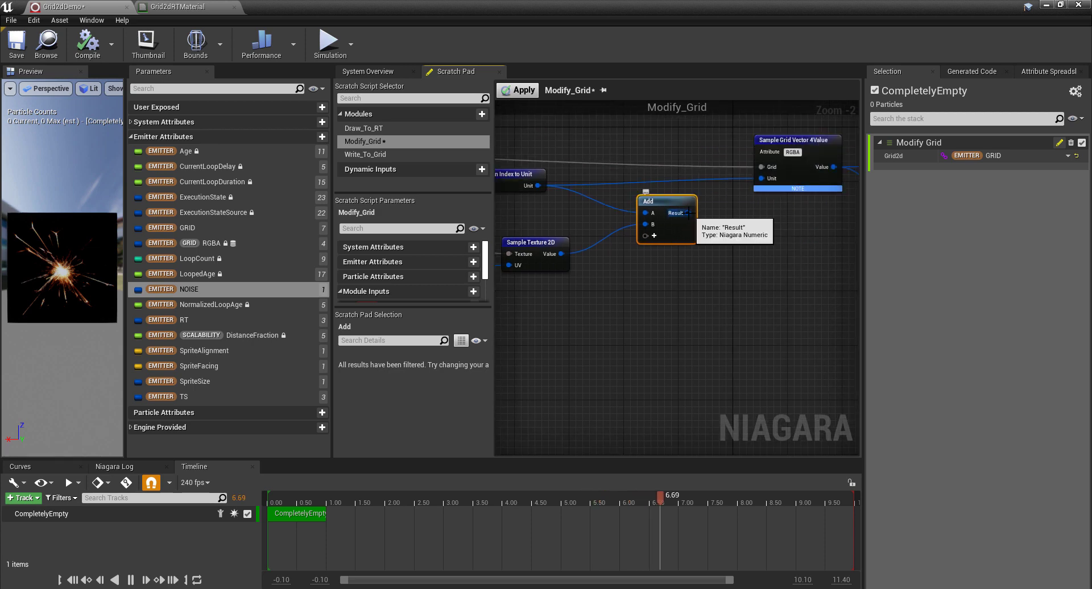
pyautogui.moveTo(688, 213); pyautogui.dragTo(762, 179)
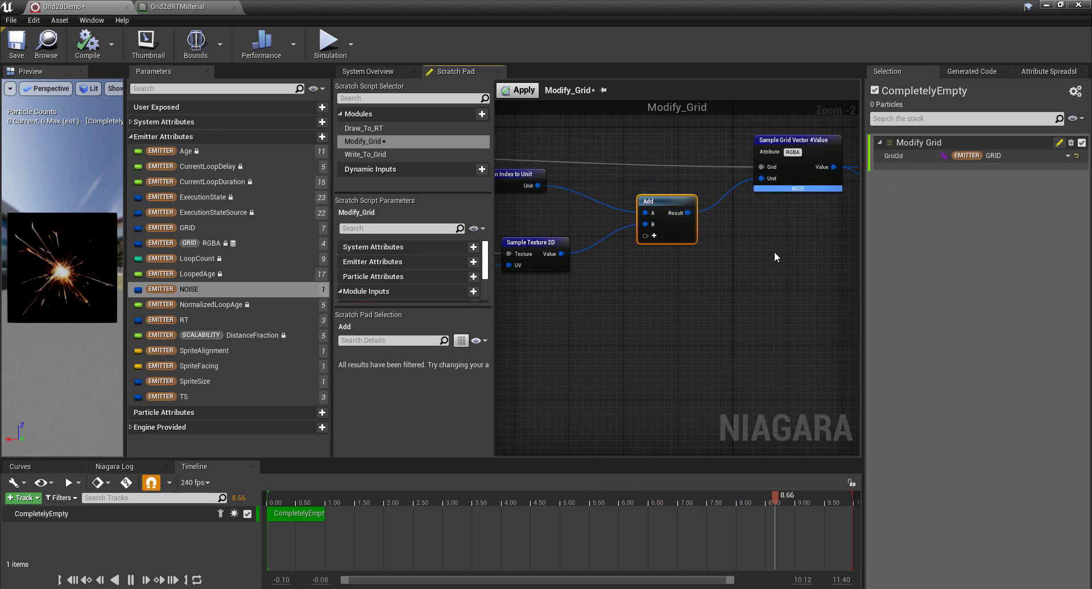
pyautogui.click(736, 245)
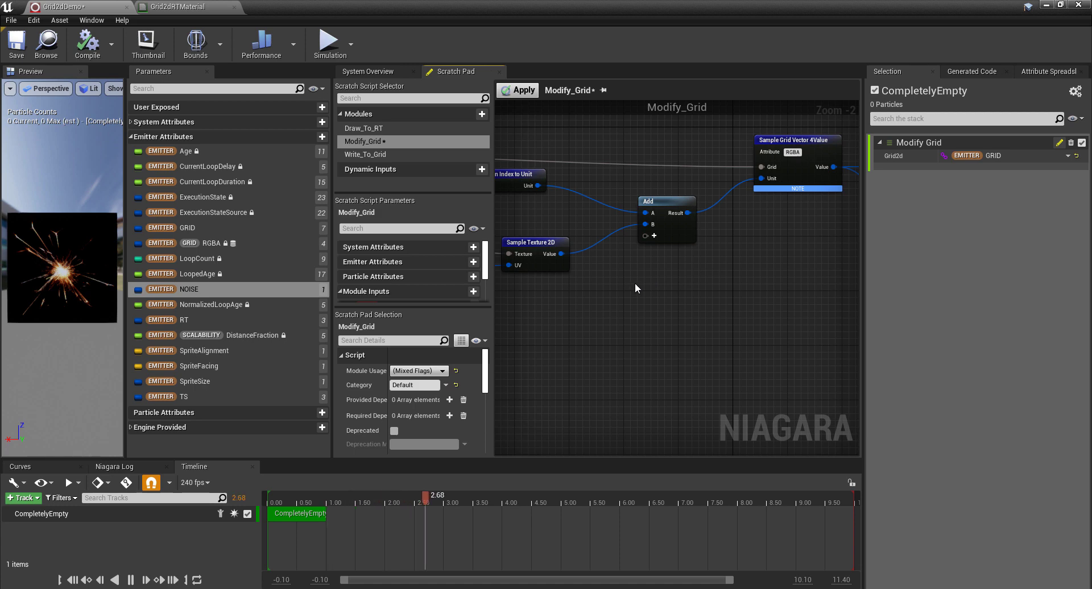
# Apply the Modify_Grid script changes and assign the emitter NOISE attribute to the Modify Grid module's NOISE input
pyautogui.moveTo(588, 259); pyautogui.dragTo(595, 224, button='right')
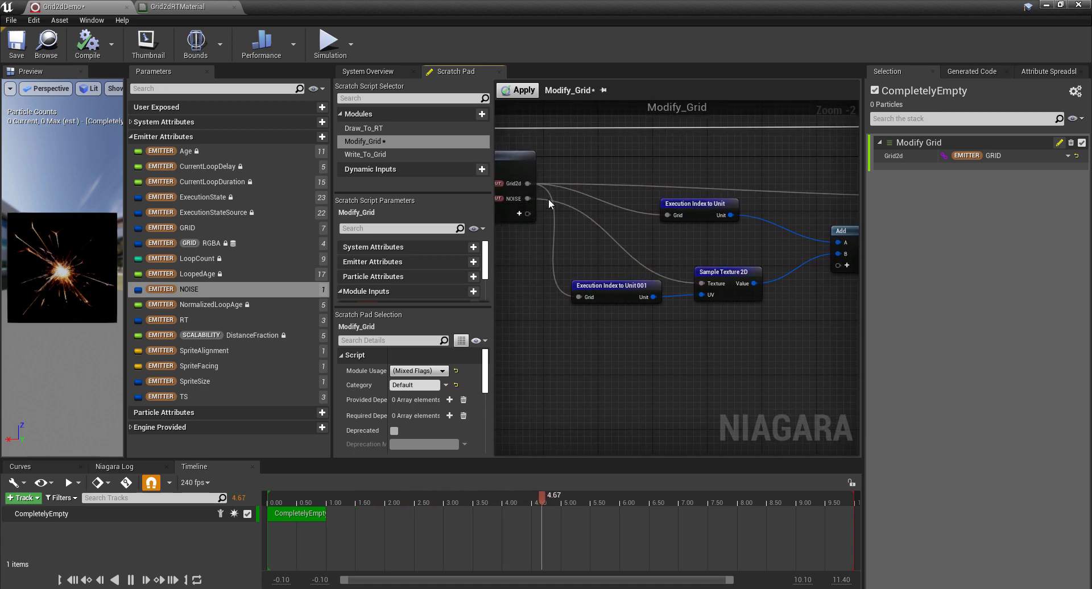
pyautogui.moveTo(781, 292); pyautogui.dragTo(699, 295, button='right')
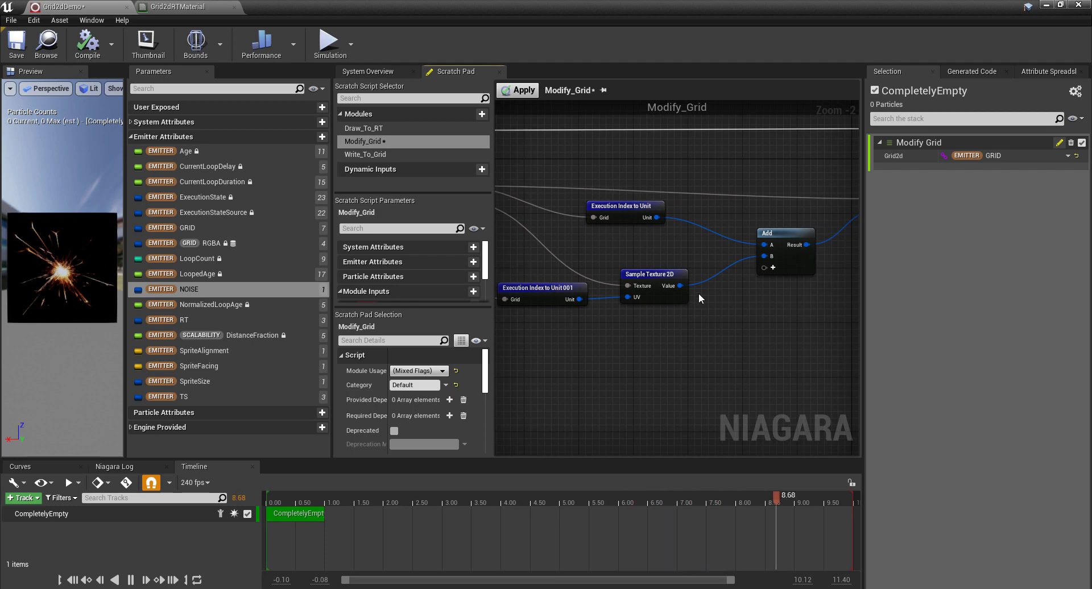
pyautogui.click(519, 91)
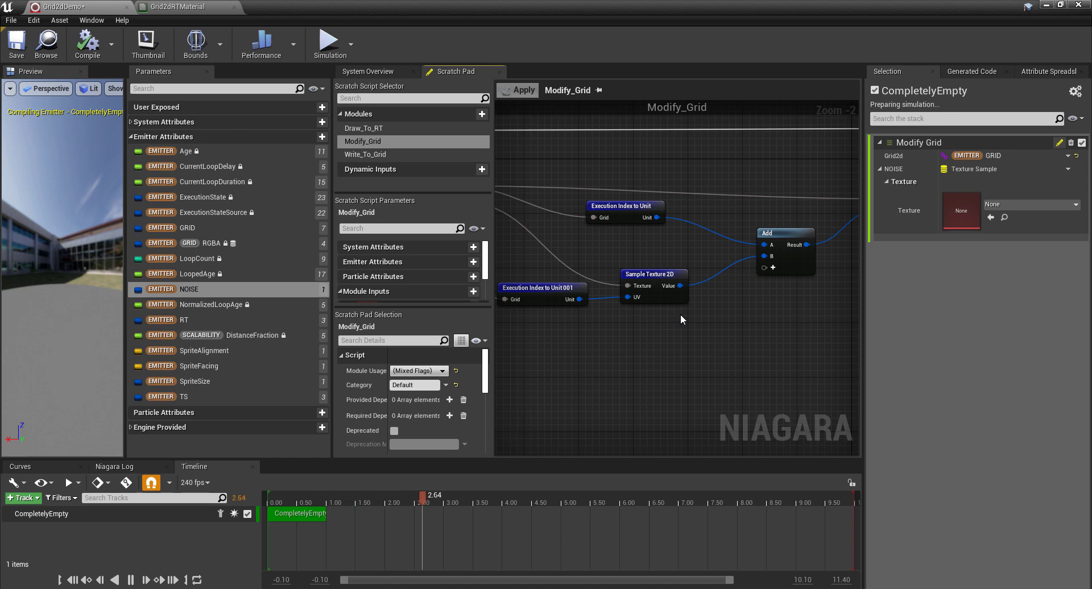
pyautogui.moveTo(736, 313); pyautogui.dragTo(756, 303, button='right')
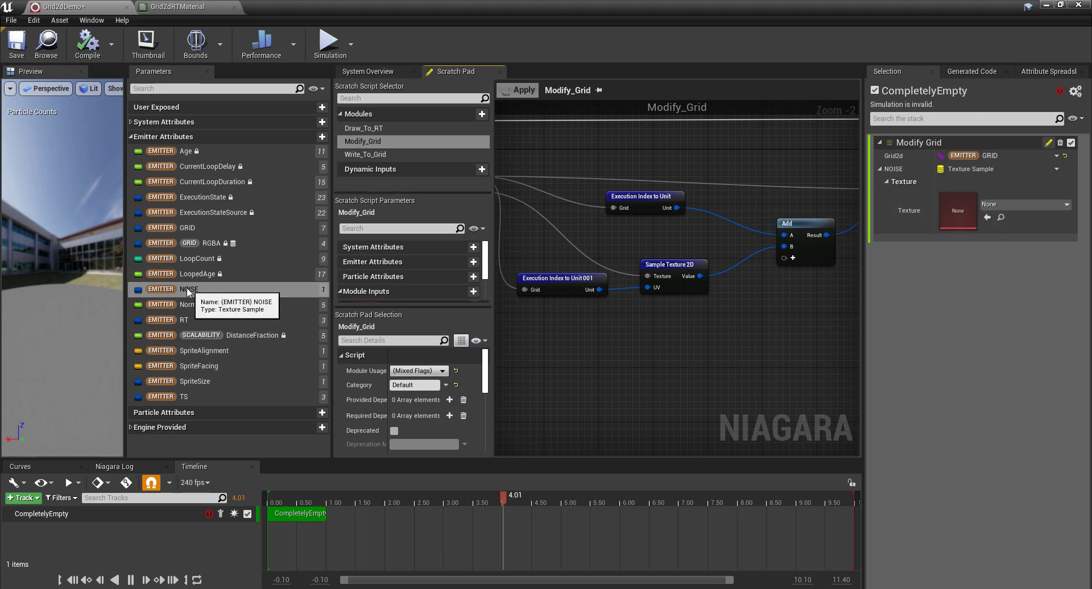
pyautogui.moveTo(199, 290); pyautogui.dragTo(976, 168)
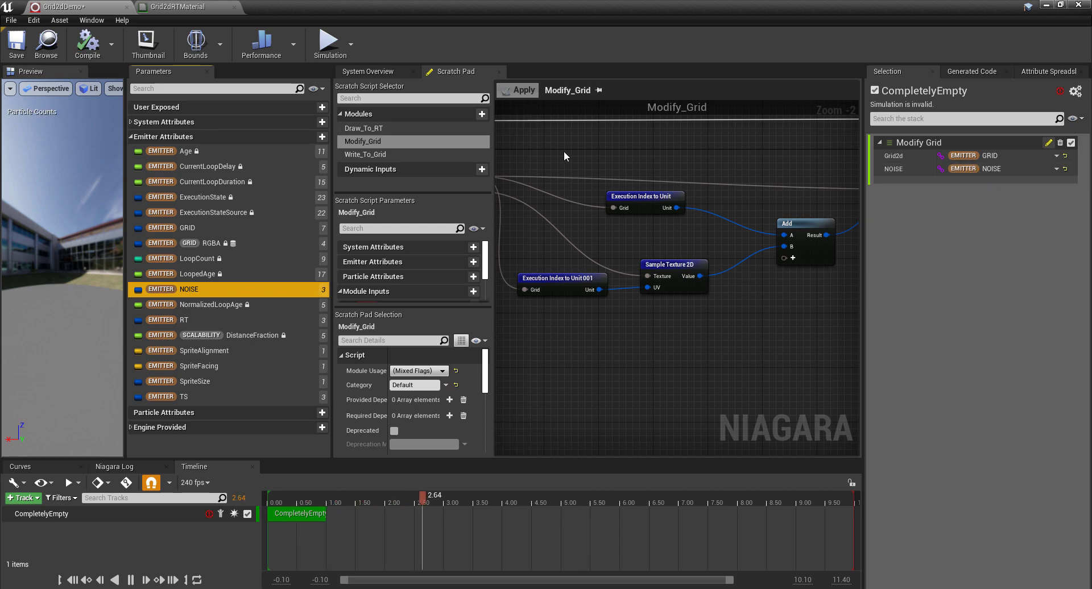
pyautogui.click(741, 154)
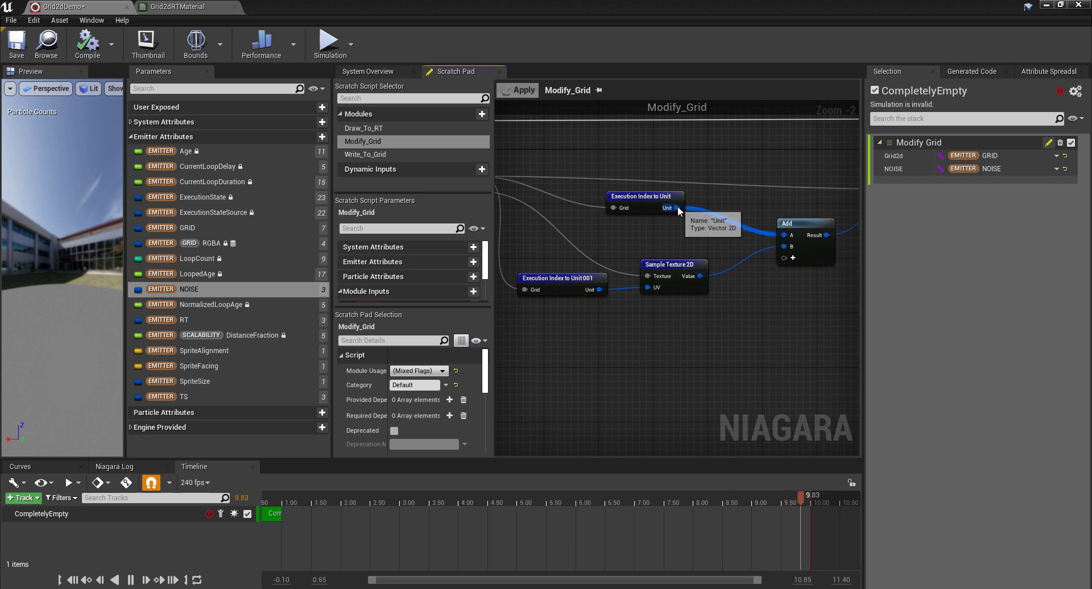
# Add a Break Vector 4 node fed by the Value output of Sample Texture 2D
pyautogui.moveTo(727, 328); pyautogui.dragTo(717, 316, button='right')
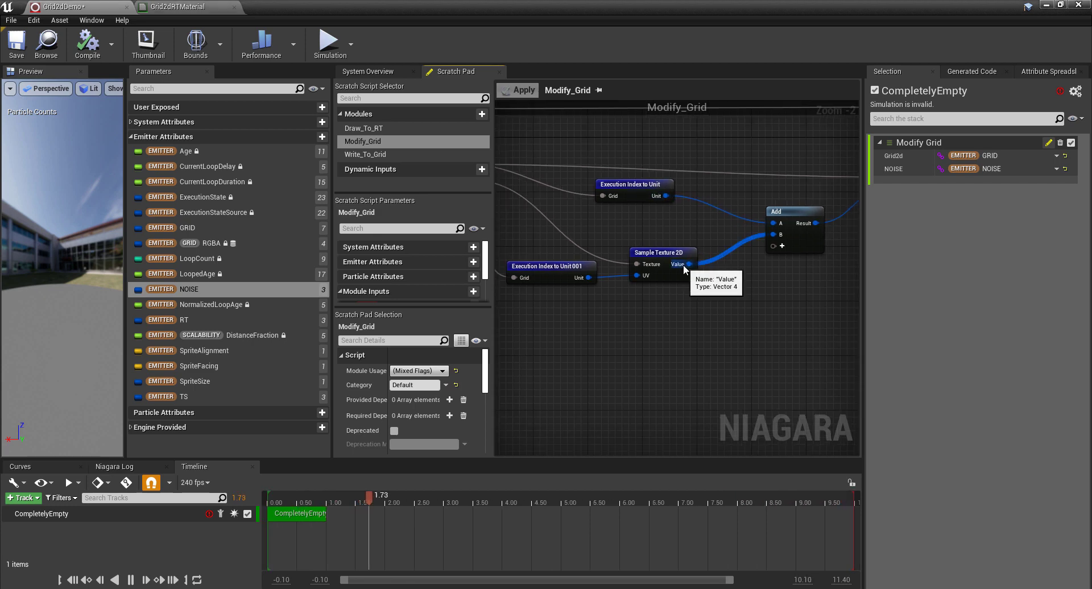
pyautogui.moveTo(688, 264); pyautogui.dragTo(718, 284)
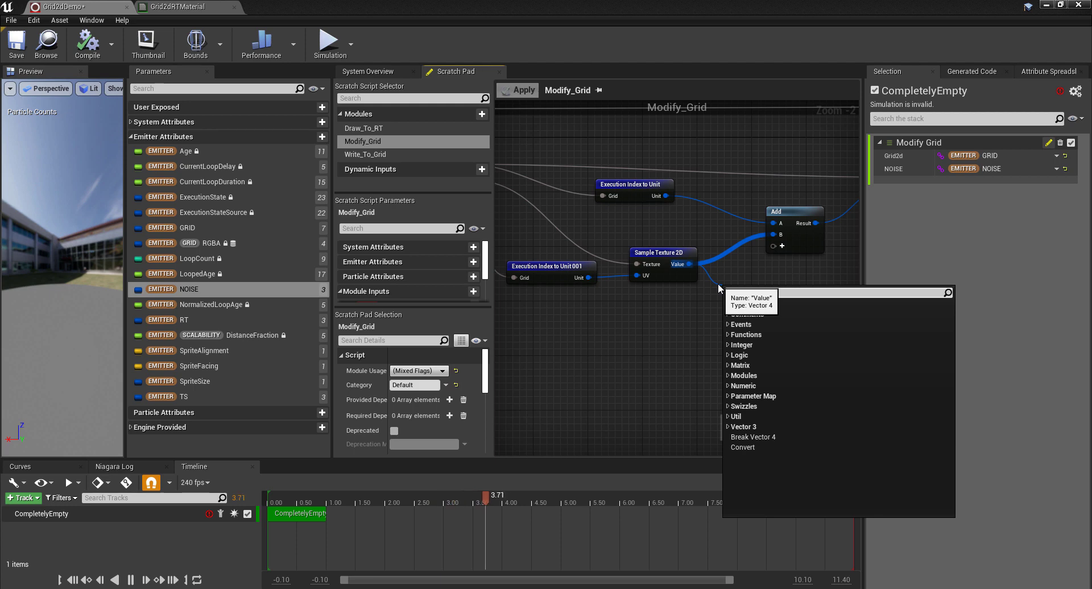
pyautogui.write('break')
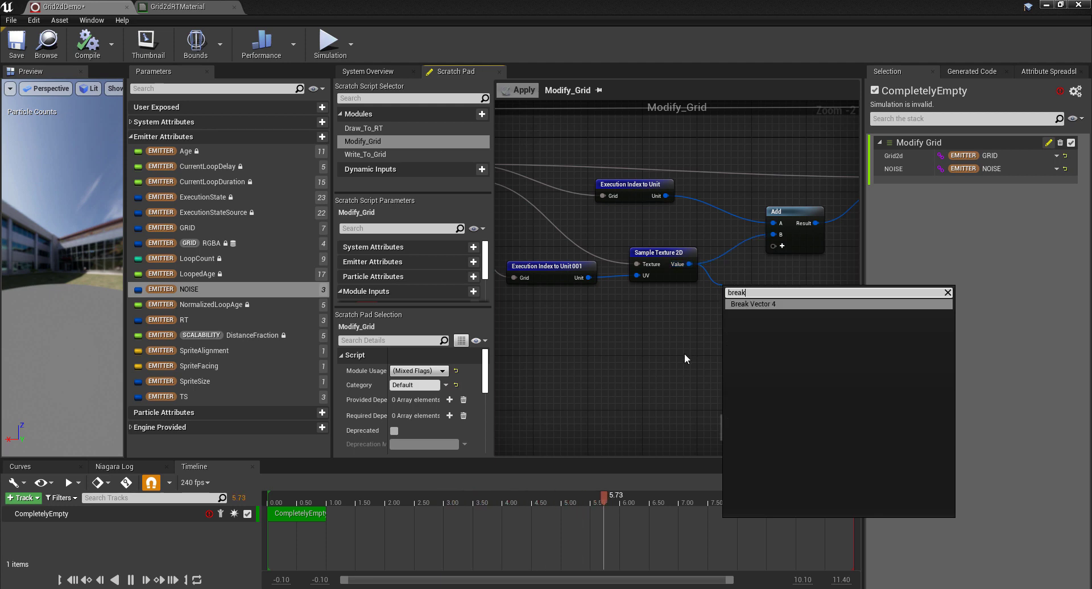
pyautogui.press('Return')
pyautogui.moveTo(849, 285); pyautogui.dragTo(654, 260, button='right')
pyautogui.moveTo(695, 226); pyautogui.dragTo(762, 233, button='right')
pyautogui.scroll(-2, 652, 263)
pyautogui.moveTo(535, 254); pyautogui.dragTo(681, 219, button='right')
pyautogui.moveTo(832, 277); pyautogui.dragTo(797, 257, button='right')
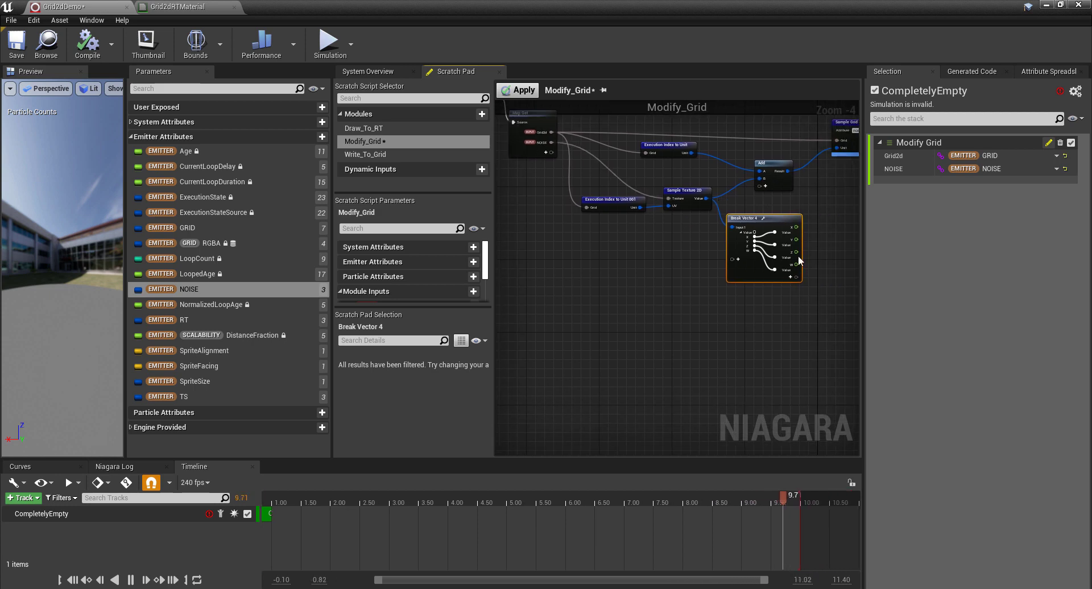
pyautogui.scroll(2, 804, 246)
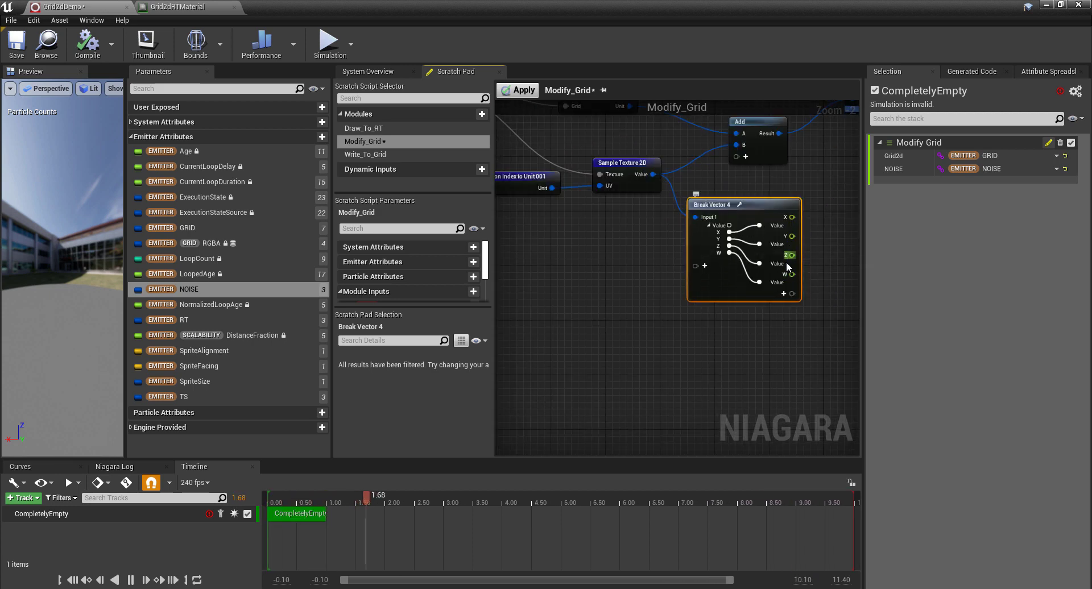
# Shift the Sample Texture 2D and Break Vector 4 nodes back toward Map Get to free space after them
pyautogui.moveTo(606, 254); pyautogui.dragTo(691, 261, button='right')
pyautogui.moveTo(575, 159); pyautogui.dragTo(633, 171)
pyautogui.moveTo(709, 228); pyautogui.dragTo(607, 220, button='right')
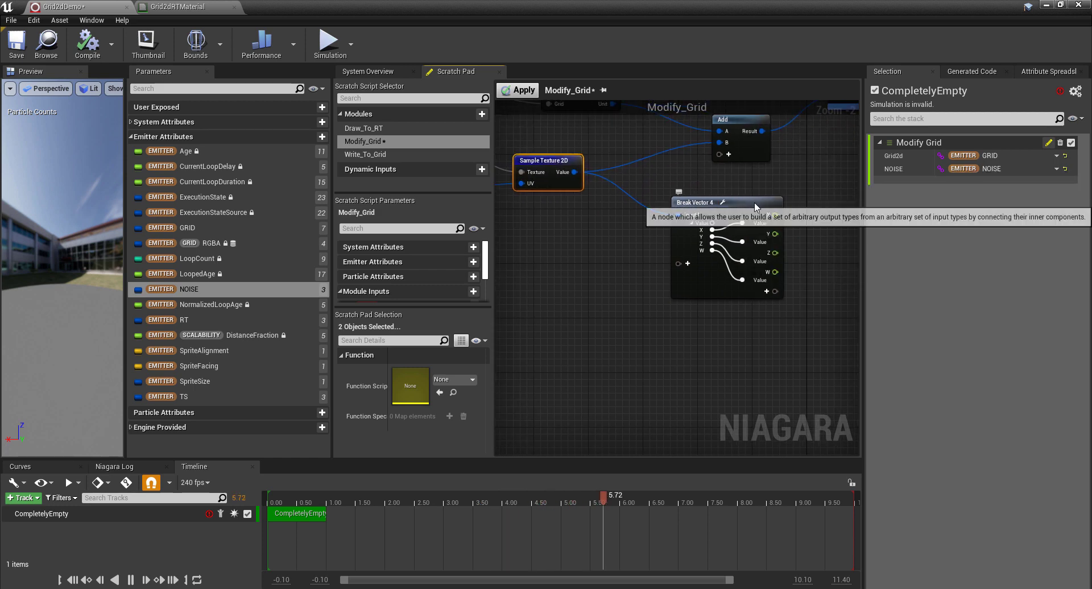
pyautogui.moveTo(755, 207); pyautogui.dragTo(687, 207)
# Add a Make Vector 2D node and connect Break Vector 4's X and Y outputs to its X and Y inputs
pyautogui.rightClick(749, 219)
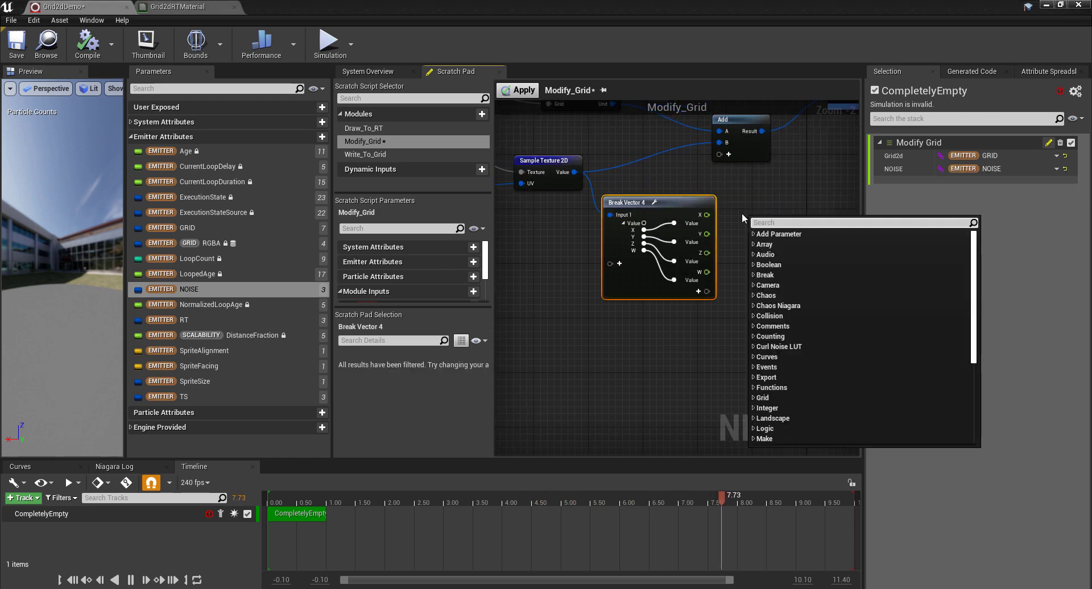
pyautogui.write('make 2')
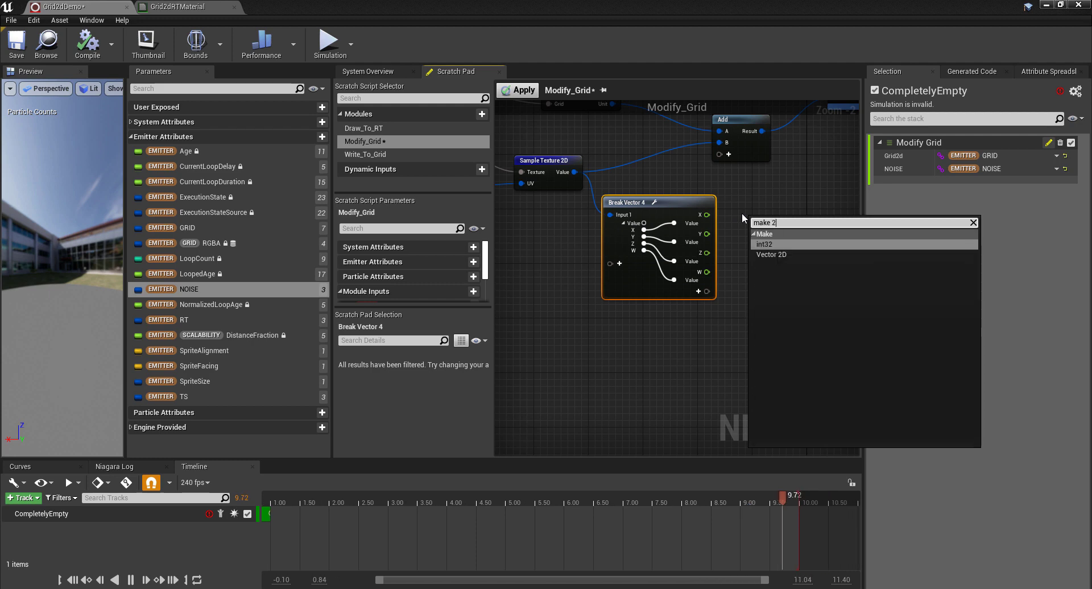
pyautogui.press('Down')
pyautogui.press('Return')
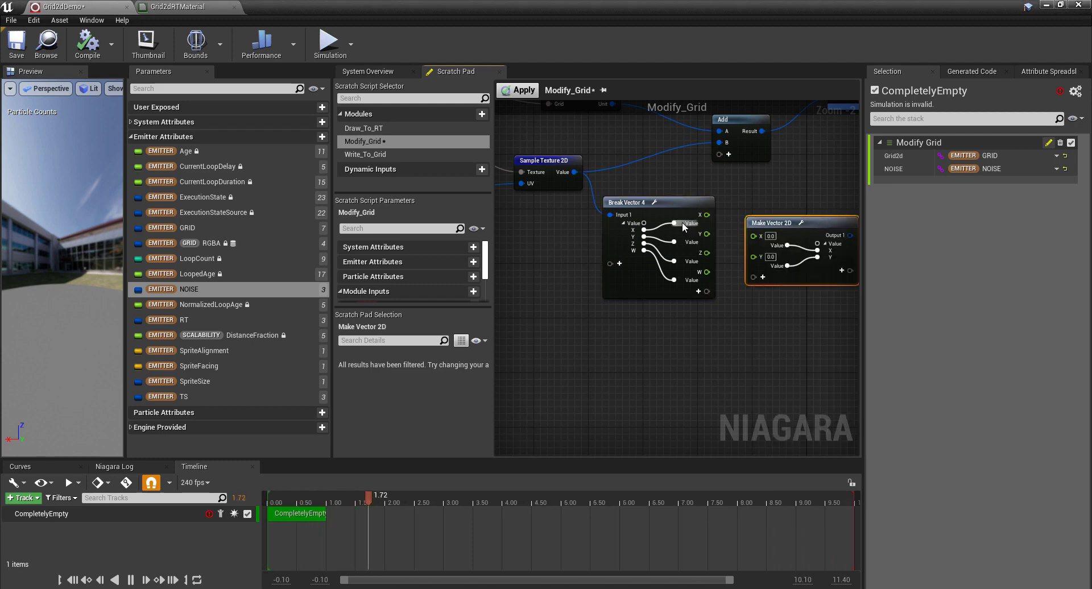
pyautogui.moveTo(707, 215); pyautogui.dragTo(756, 254)
pyautogui.scroll(-5, 739, 193)
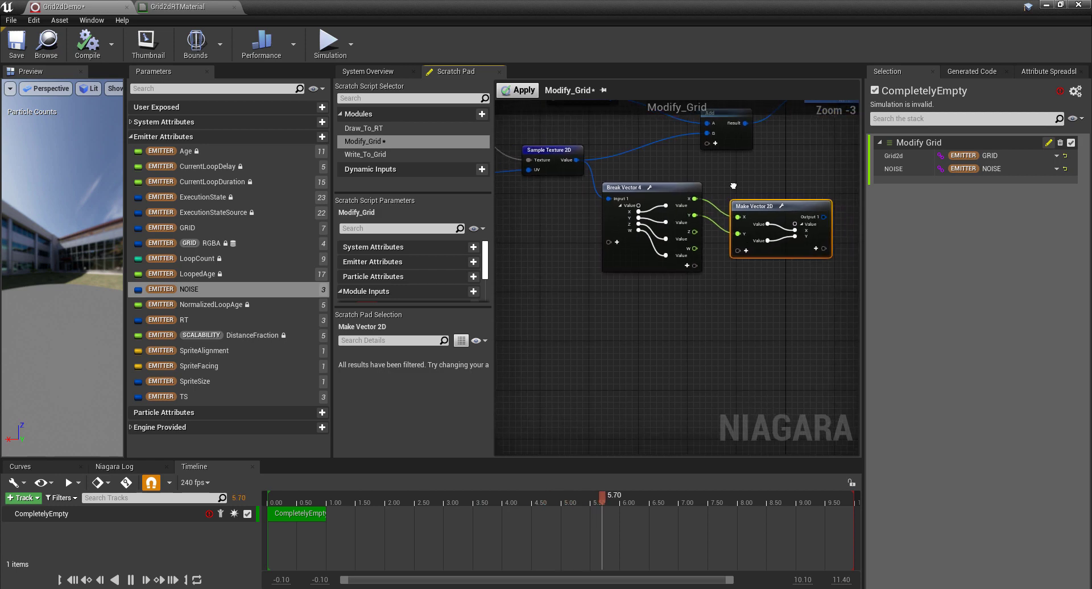
# Move the Add node and the Sample Grid Vector 4Value node farther from Map Get to clear room beyond Make Vector 2D
pyautogui.scroll(1, 664, 193)
pyautogui.moveTo(664, 193); pyautogui.dragTo(585, 233, button='right')
pyautogui.moveTo(662, 166); pyautogui.dragTo(771, 224)
pyautogui.moveTo(715, 181); pyautogui.dragTo(830, 183)
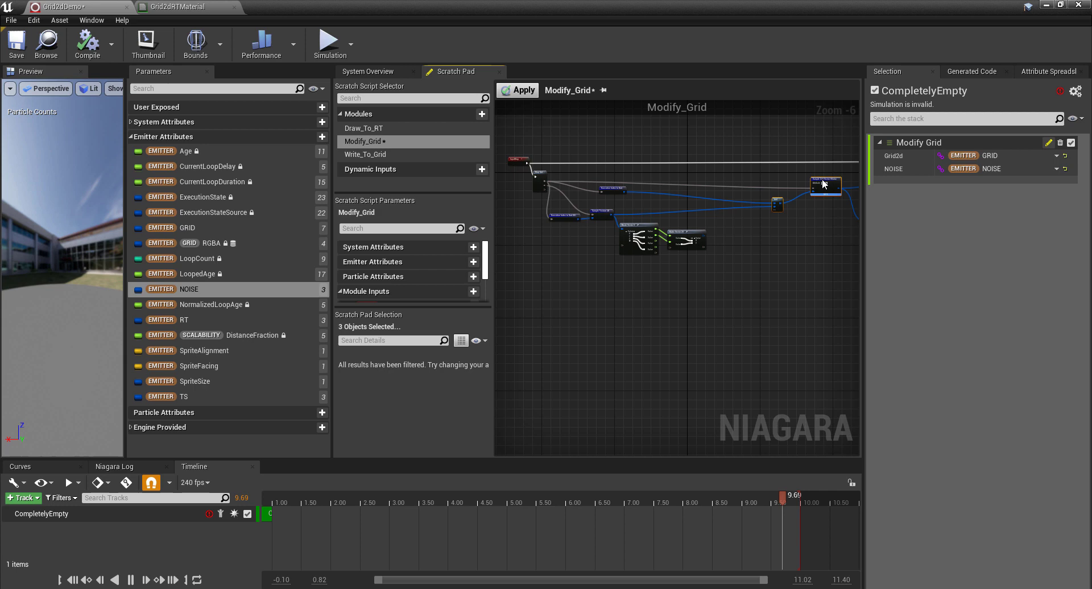
# Connect Make Vector 2D's output to the Add node's B input and apply the Modify_Grid script
pyautogui.scroll(2, 737, 228)
pyautogui.moveTo(709, 252); pyautogui.dragTo(801, 194)
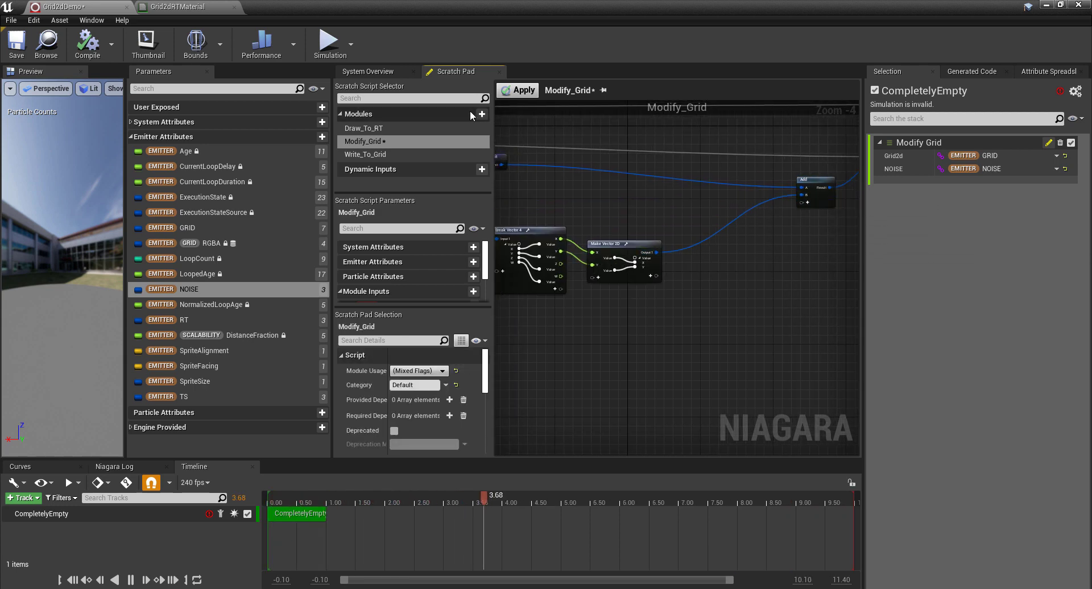
pyautogui.click(524, 91)
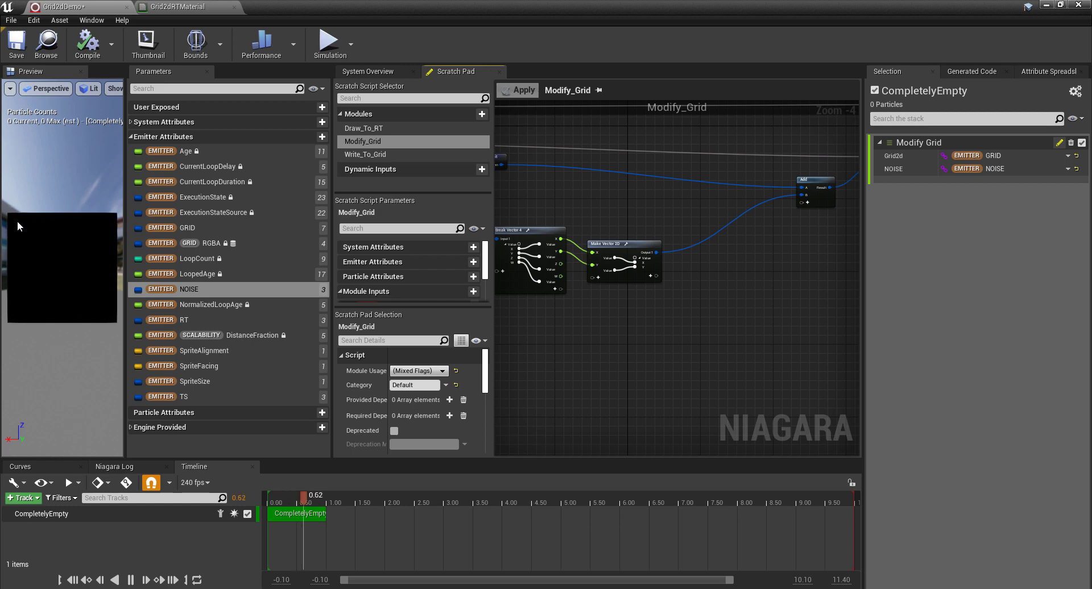
# Add a Multiply node with its A input fed by Make Vector 2D's output
pyautogui.scroll(2, 685, 279)
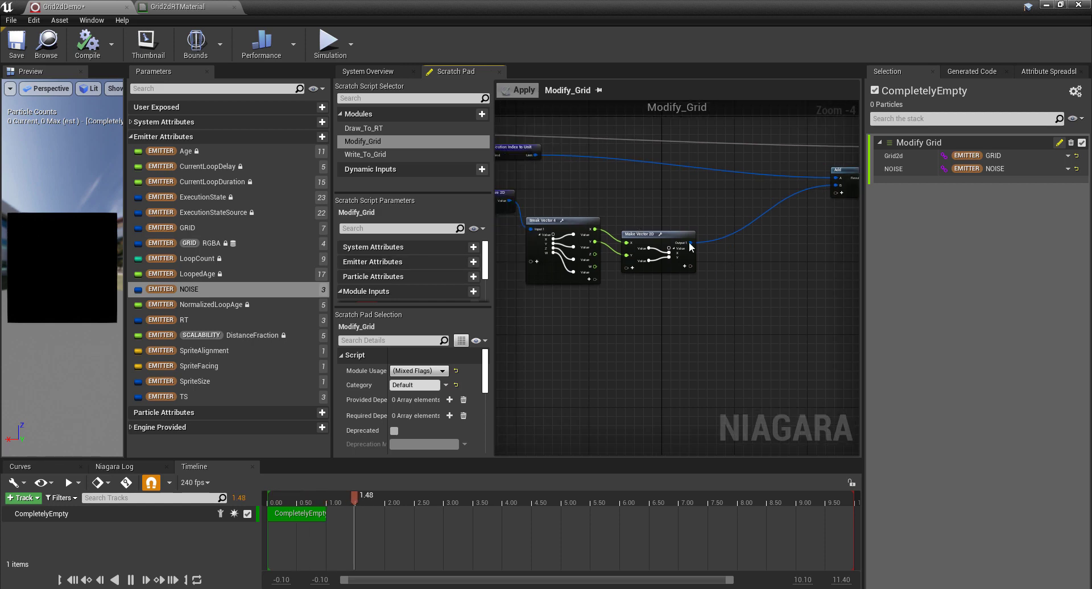
pyautogui.moveTo(600, 195); pyautogui.dragTo(526, 204, button='right')
pyautogui.moveTo(618, 255); pyautogui.dragTo(711, 252)
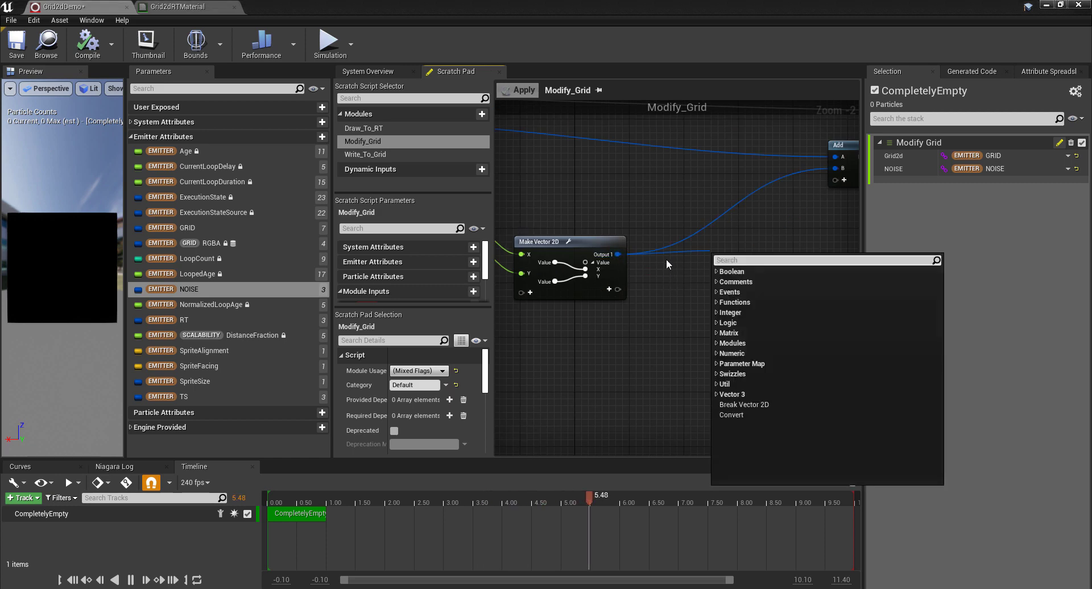
pyautogui.write('multiply')
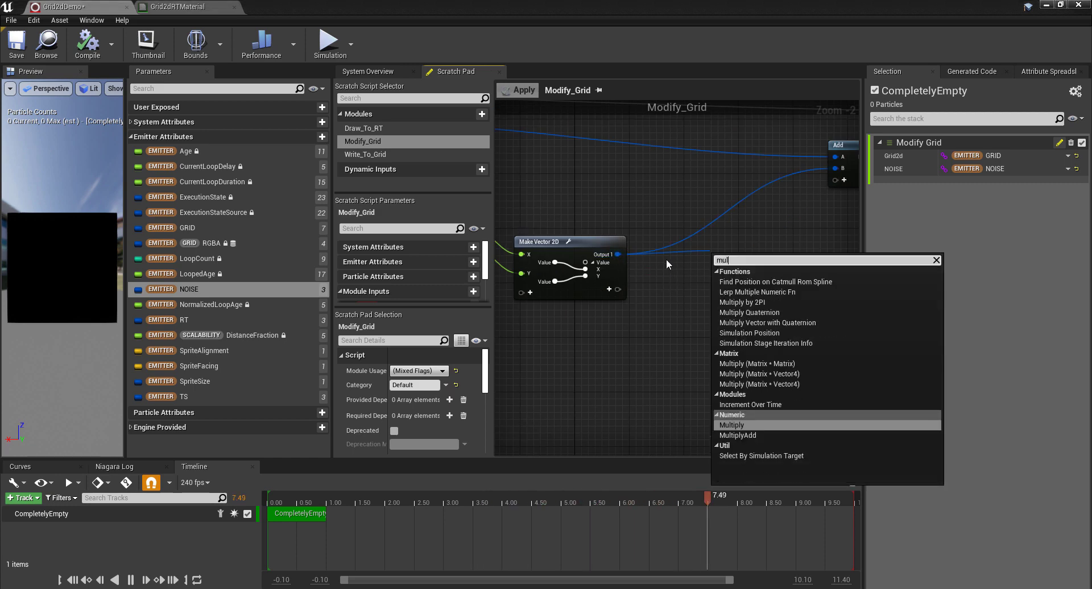
pyautogui.press('Return')
# Convert the Multiply node's B input to float and set it to 0.001
pyautogui.rightClick(720, 283)
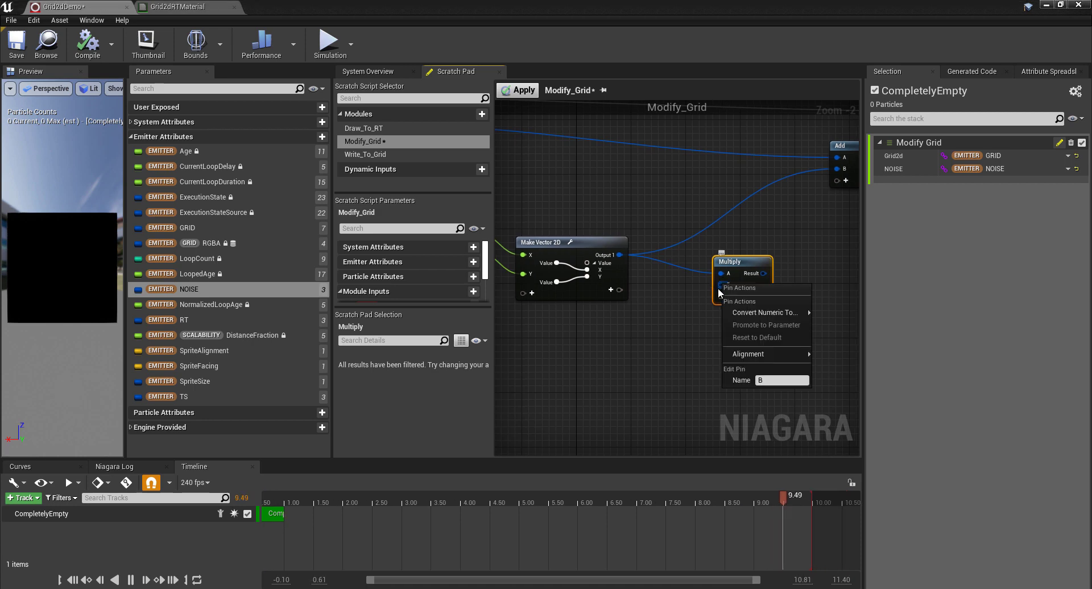
pyautogui.moveTo(766, 312)
pyautogui.click(825, 324)
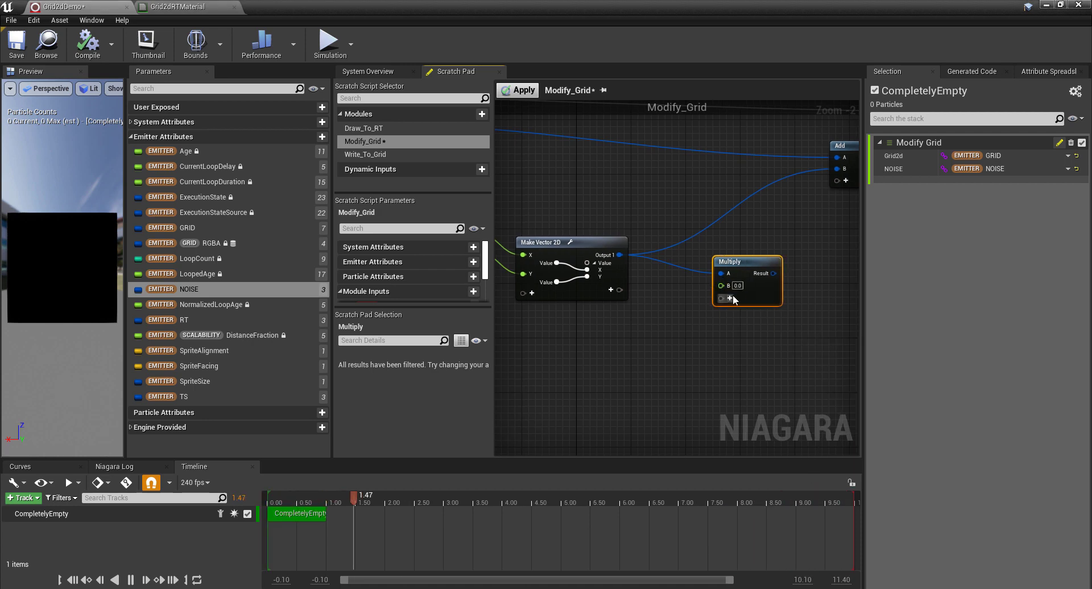
pyautogui.write('01')
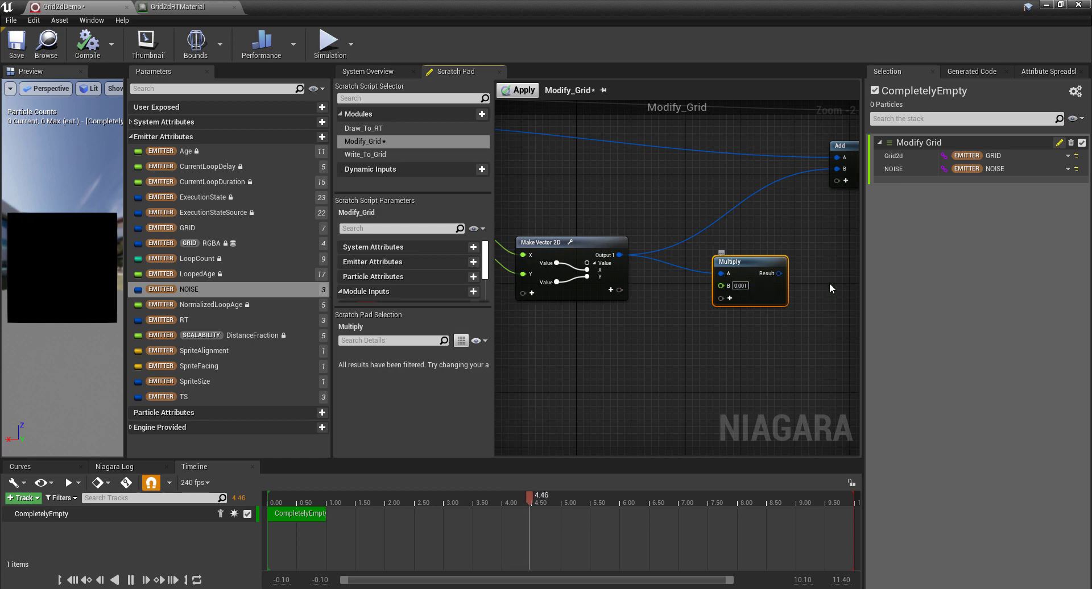
# Connect the Multiply node's Result to the Add node's B input and apply the script changes
pyautogui.scroll(2, 829, 288)
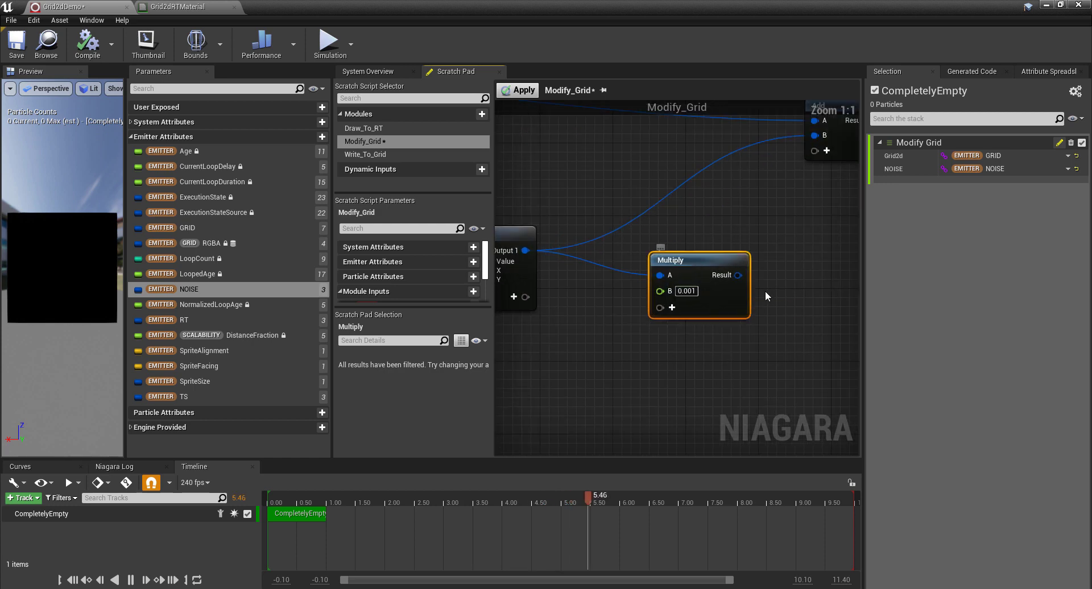
pyautogui.moveTo(706, 304); pyautogui.dragTo(780, 165)
pyautogui.click(518, 90)
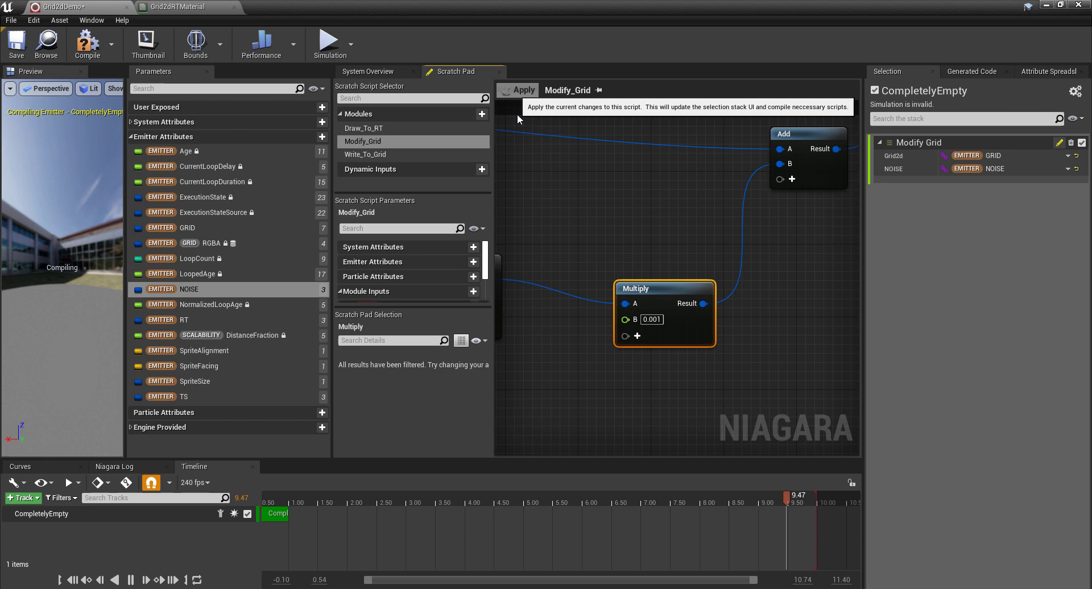
pyautogui.click(578, 238)
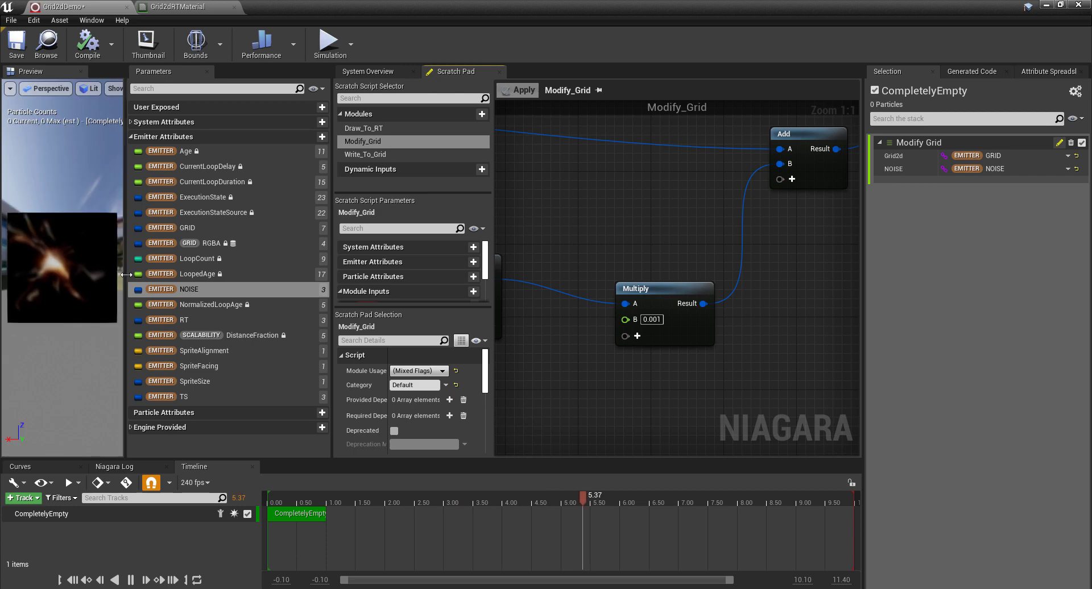
# Widen the Preview viewport and move the 0.001 Multiply node closer to Make Vector 2D
pyautogui.moveTo(124, 272); pyautogui.dragTo(250, 277)
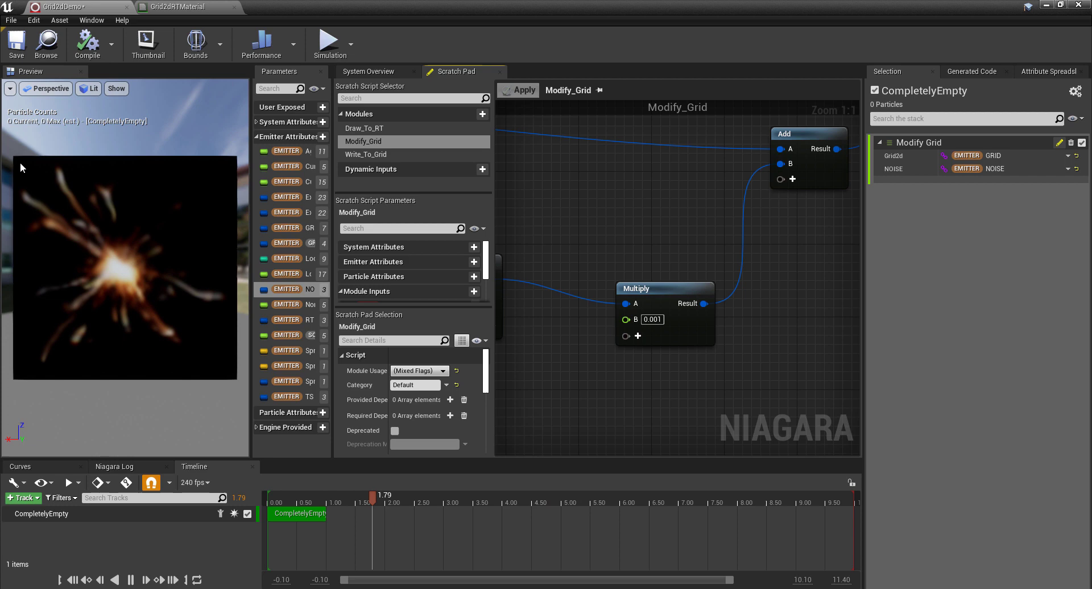
pyautogui.moveTo(572, 245); pyautogui.dragTo(716, 202, button='right')
pyautogui.scroll(-2, 698, 242)
pyautogui.scroll(-1, 791, 214)
pyautogui.moveTo(761, 241); pyautogui.dragTo(720, 224)
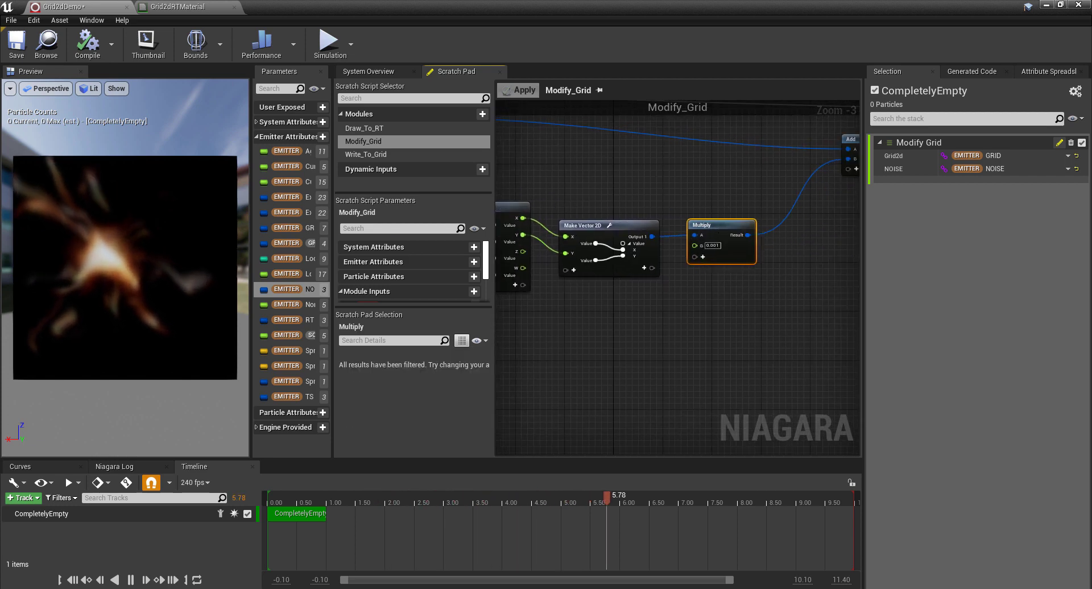
# Add a second Multiply node fed by the Result of the 0.001 Multiply node
pyautogui.moveTo(647, 188); pyautogui.dragTo(768, 263, button='right')
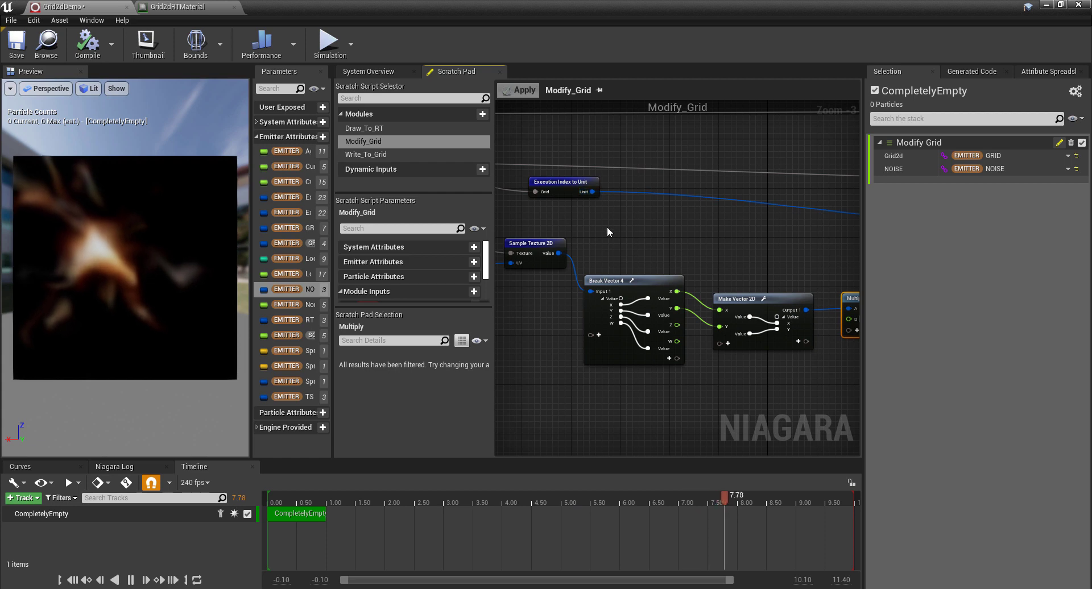
pyautogui.moveTo(596, 229); pyautogui.dragTo(663, 234, button='right')
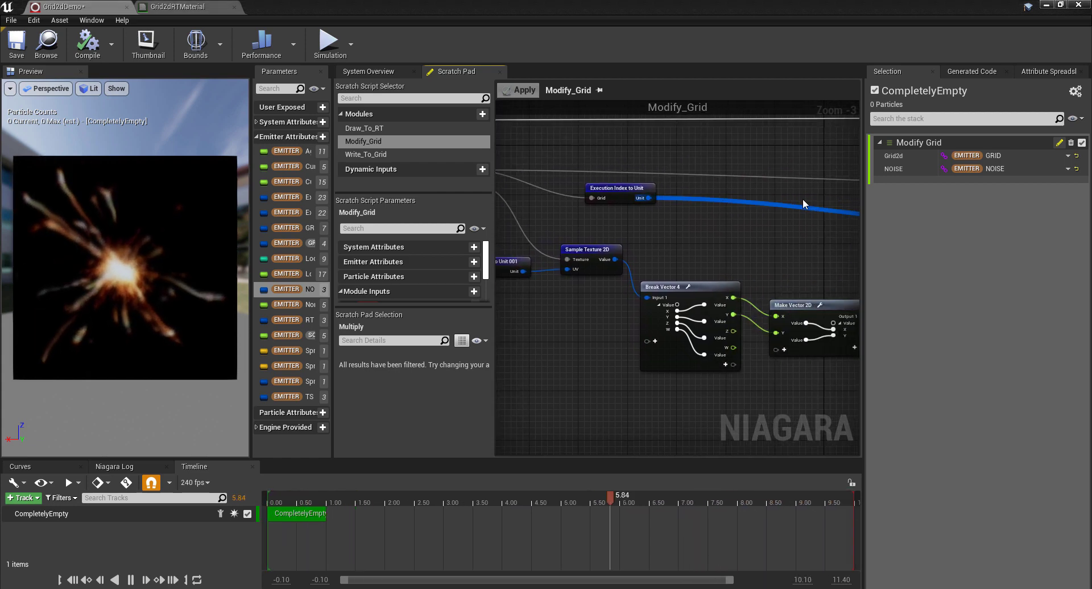
pyautogui.moveTo(756, 251); pyautogui.dragTo(568, 252, button='right')
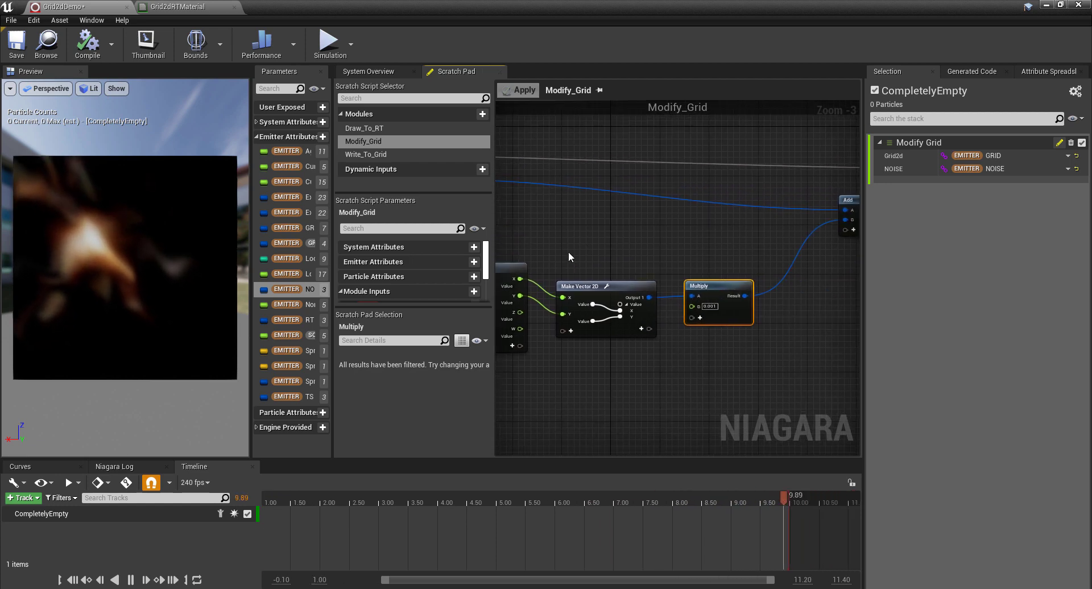
pyautogui.moveTo(787, 292); pyautogui.dragTo(591, 306, button='right')
pyautogui.moveTo(586, 304); pyautogui.dragTo(636, 316)
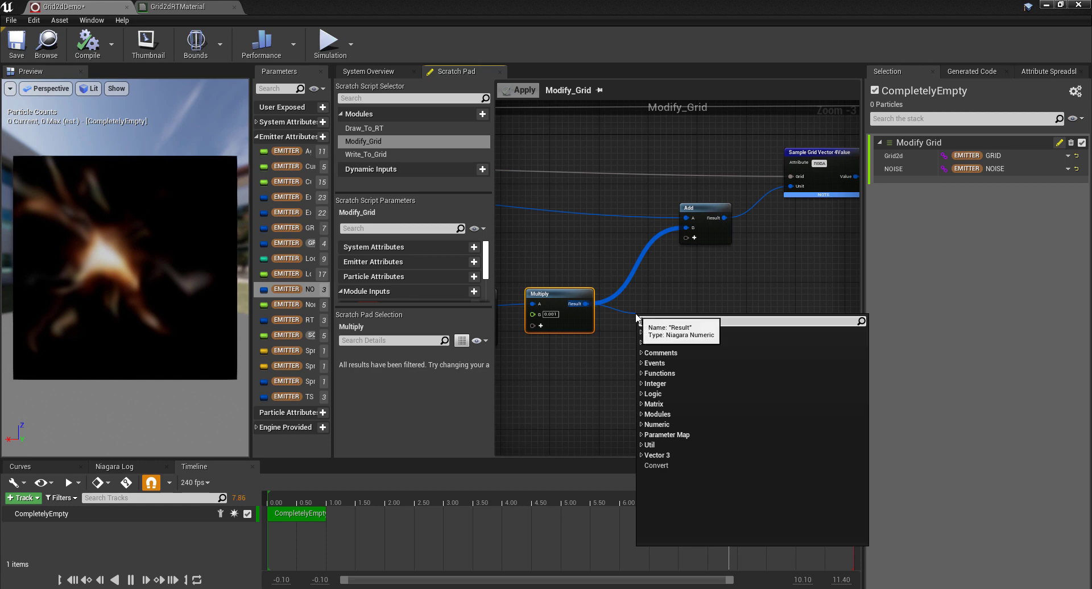
pyautogui.press('Return')
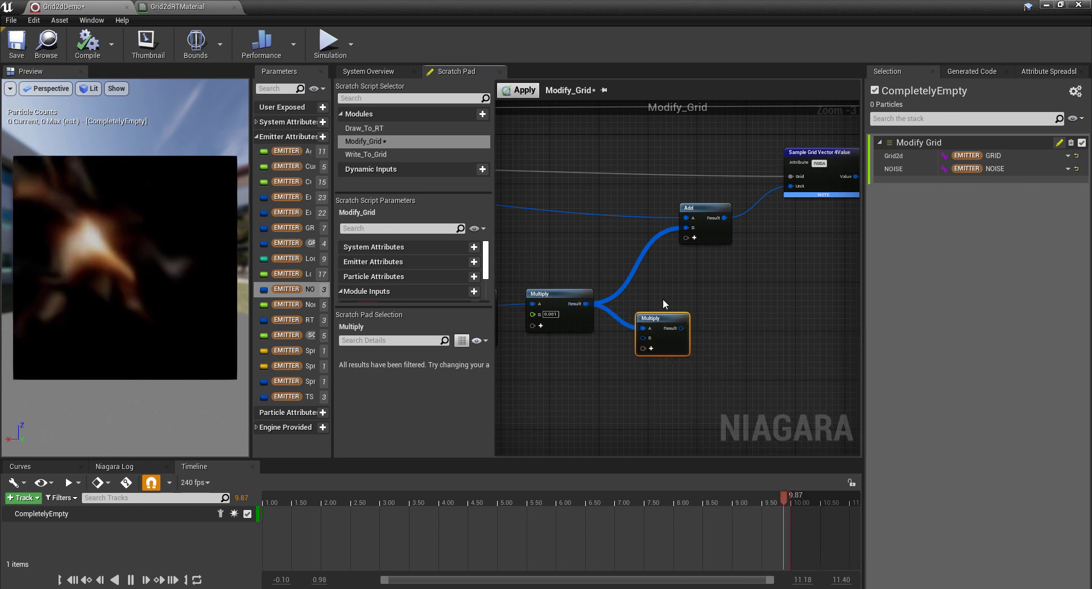
# Convert the second Multiply node's B input to float and set it to 2.0
pyautogui.scroll(2, 640, 338)
pyautogui.rightClick(640, 345)
pyautogui.moveTo(689, 378)
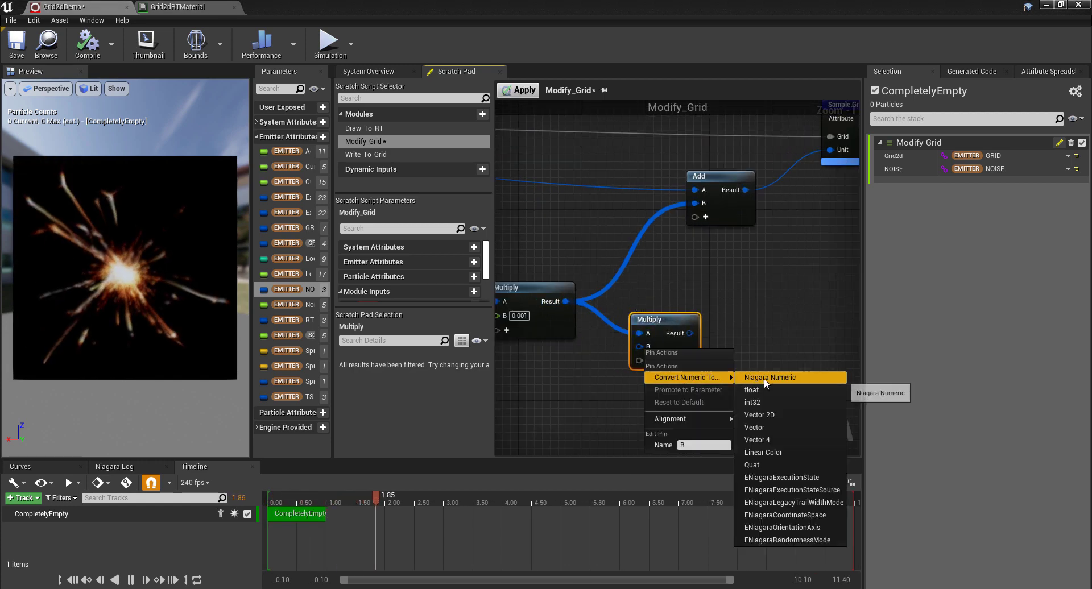
pyautogui.click(763, 378)
pyautogui.click(657, 347)
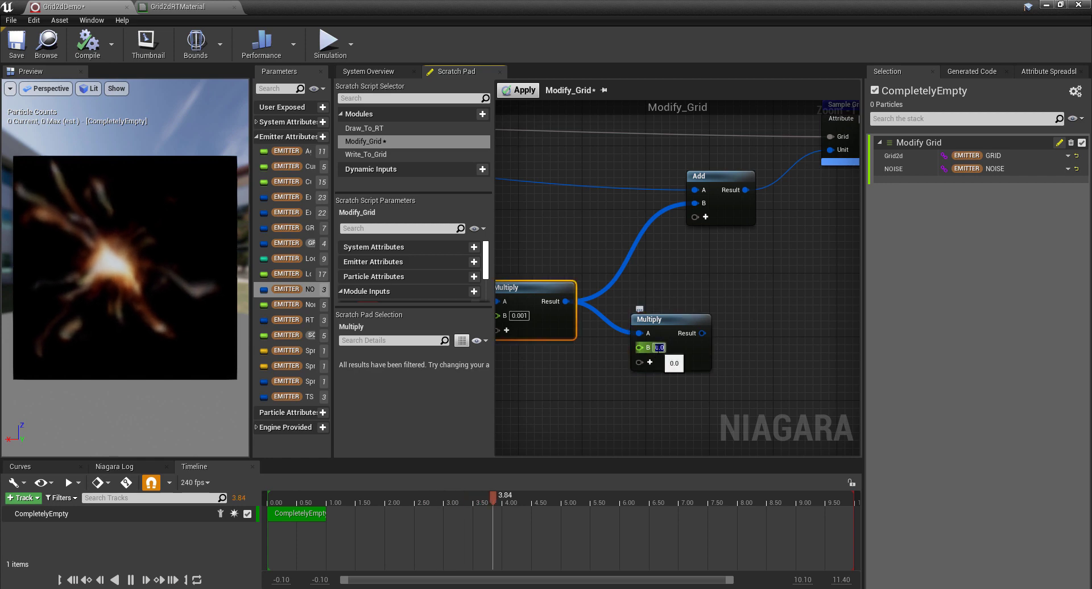
pyautogui.write('2.0')
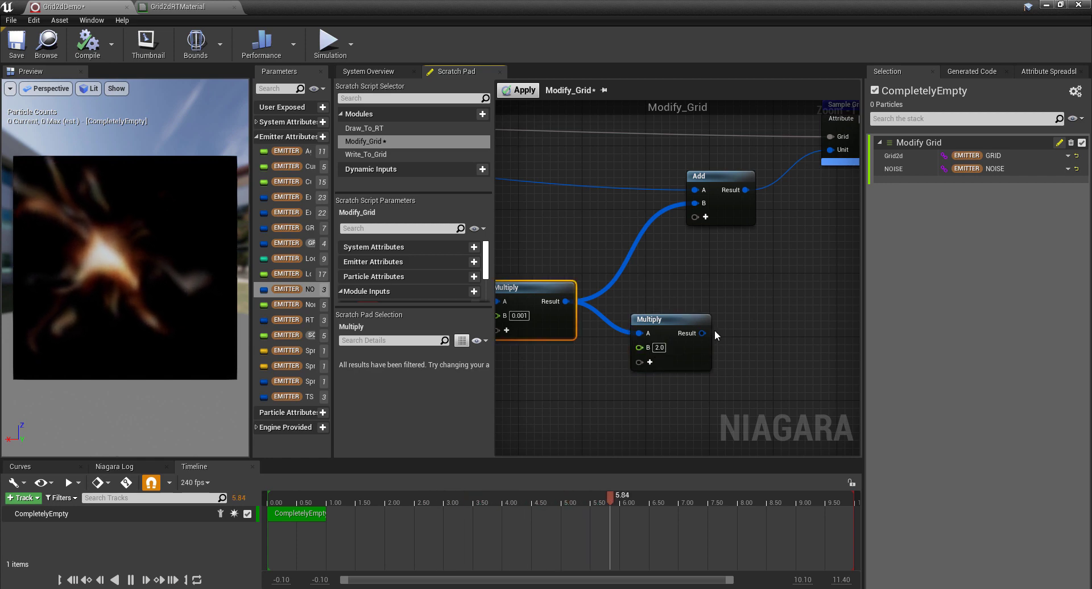
# Add a Subtract node with its A input fed by the 2.0 Multiply node's Result
pyautogui.moveTo(703, 333); pyautogui.dragTo(735, 331)
pyautogui.write('sun')
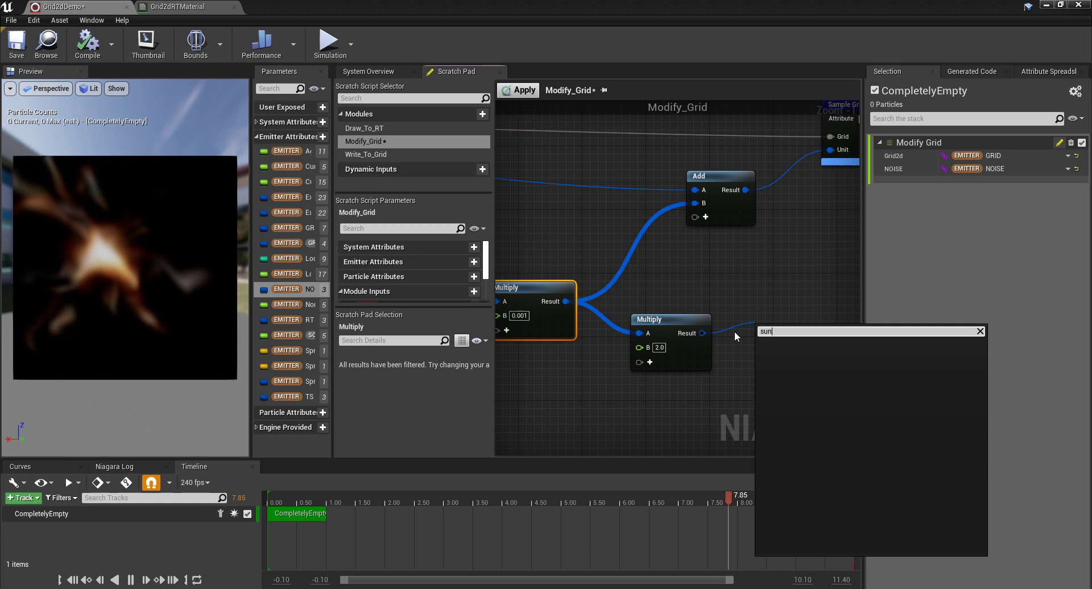
pyautogui.press('BackSpace')
pyautogui.write('b')
pyautogui.press('Return')
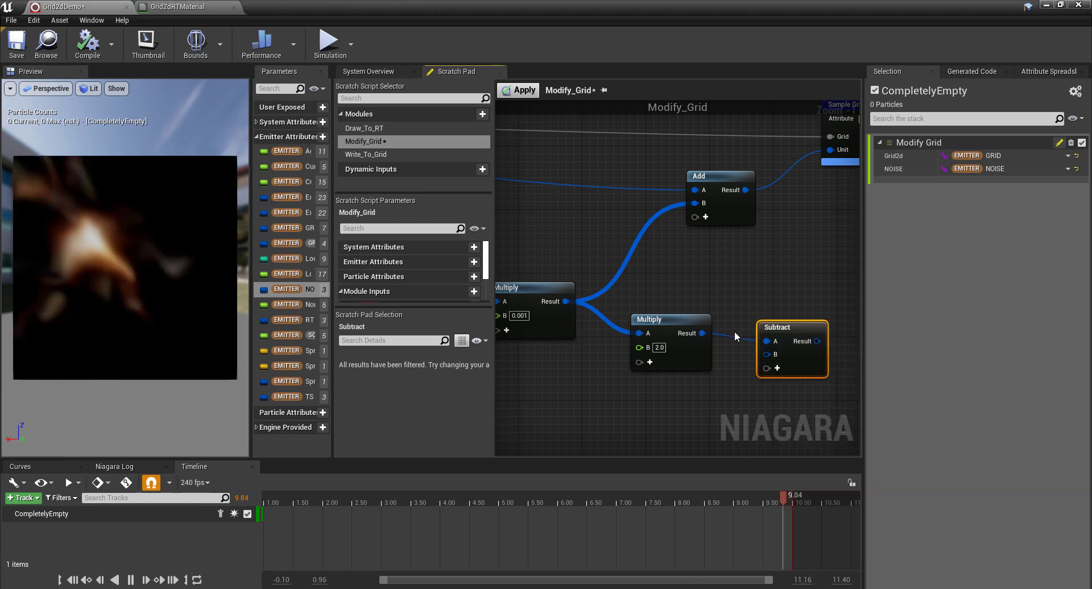
# Convert the Subtract node's B input to float and set it to 1.0
pyautogui.rightClick(768, 355)
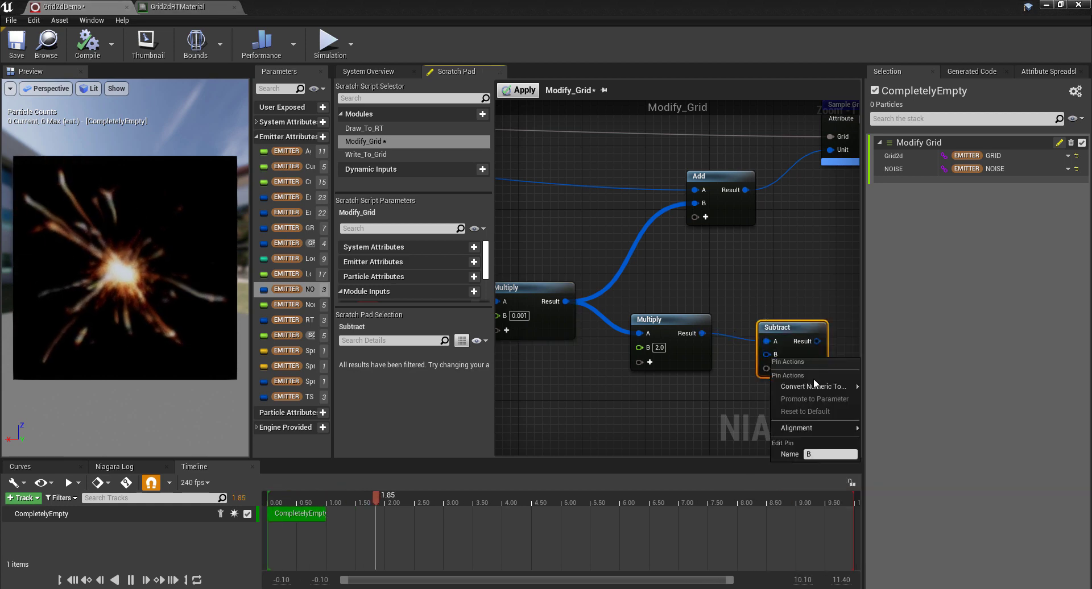
pyautogui.moveTo(814, 386)
pyautogui.click(906, 404)
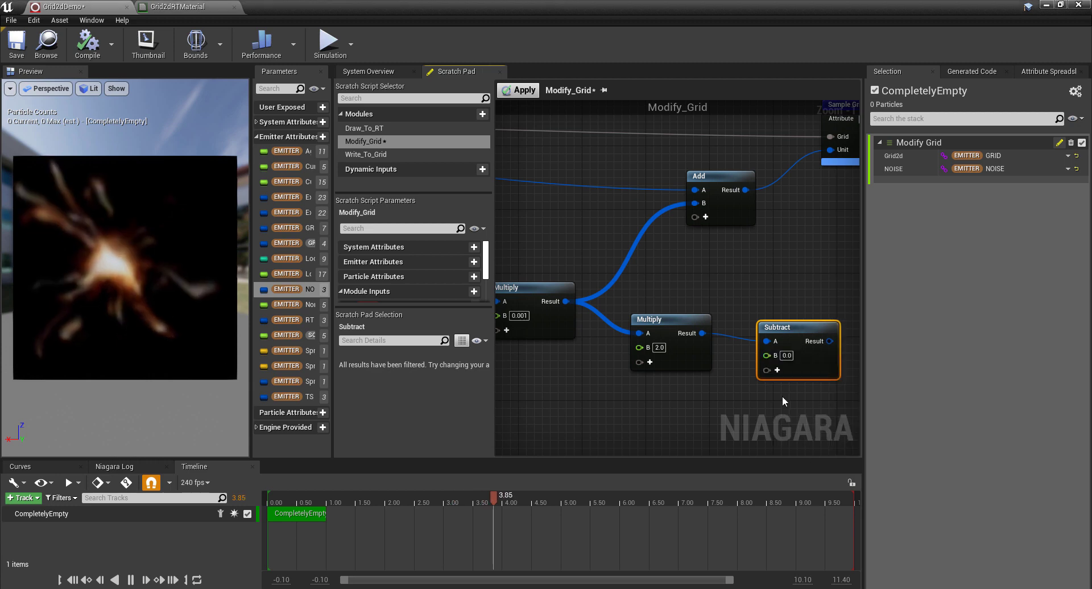
pyautogui.moveTo(783, 396); pyautogui.dragTo(722, 378, button='right')
pyautogui.click(727, 338)
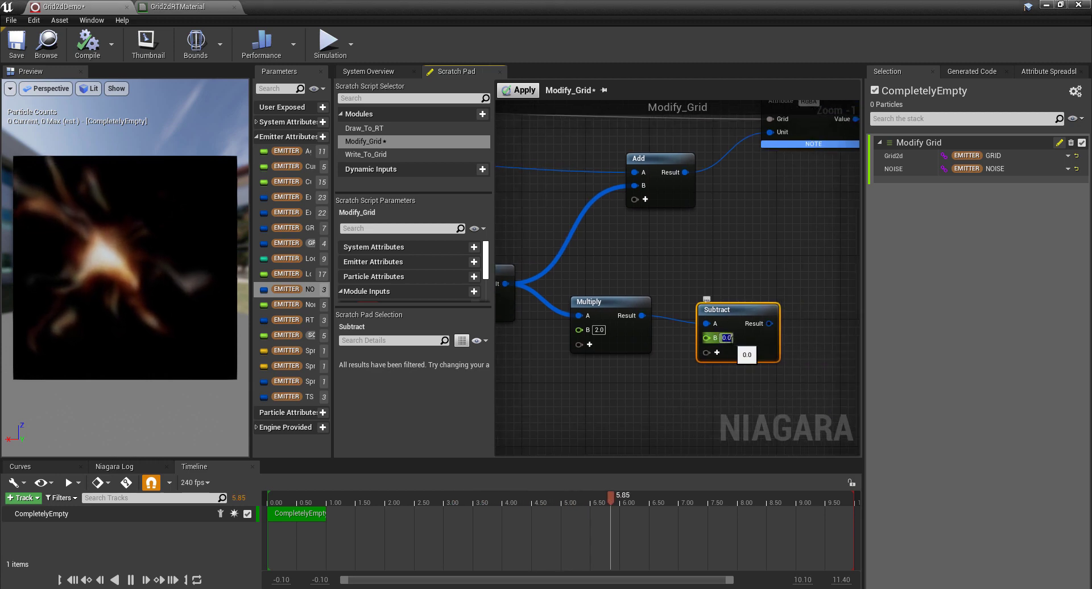
pyautogui.write('1')
pyautogui.press('Return')
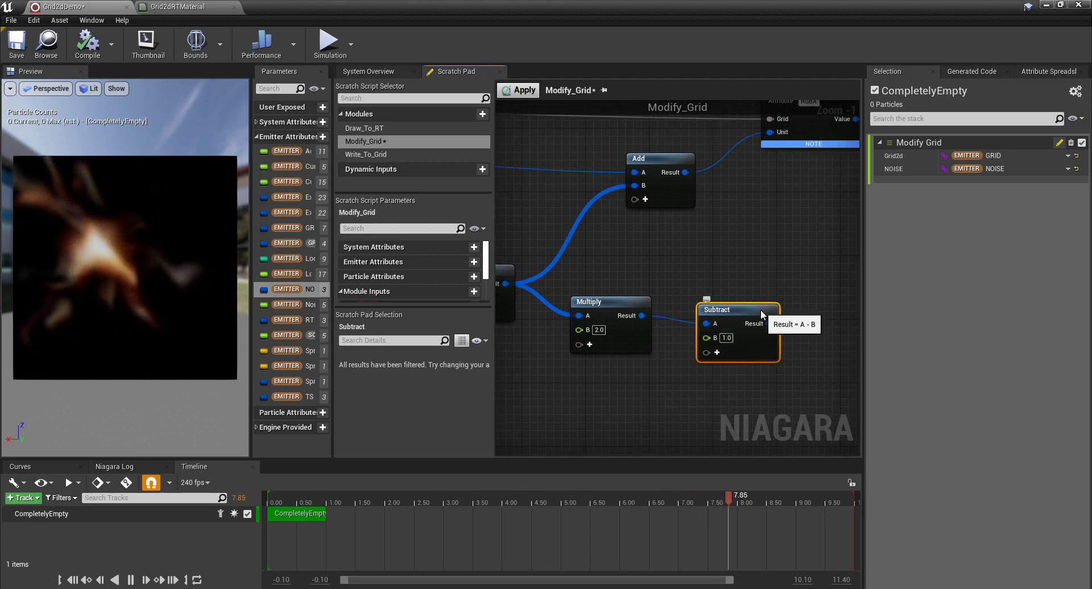
# Connect the Subtract node's Result to the Add node's B input and apply the script changes
pyautogui.moveTo(760, 309); pyautogui.dragTo(639, 187)
pyautogui.moveTo(583, 274); pyautogui.dragTo(673, 256, button='right')
pyautogui.scroll(-2, 766, 242)
pyautogui.click(518, 90)
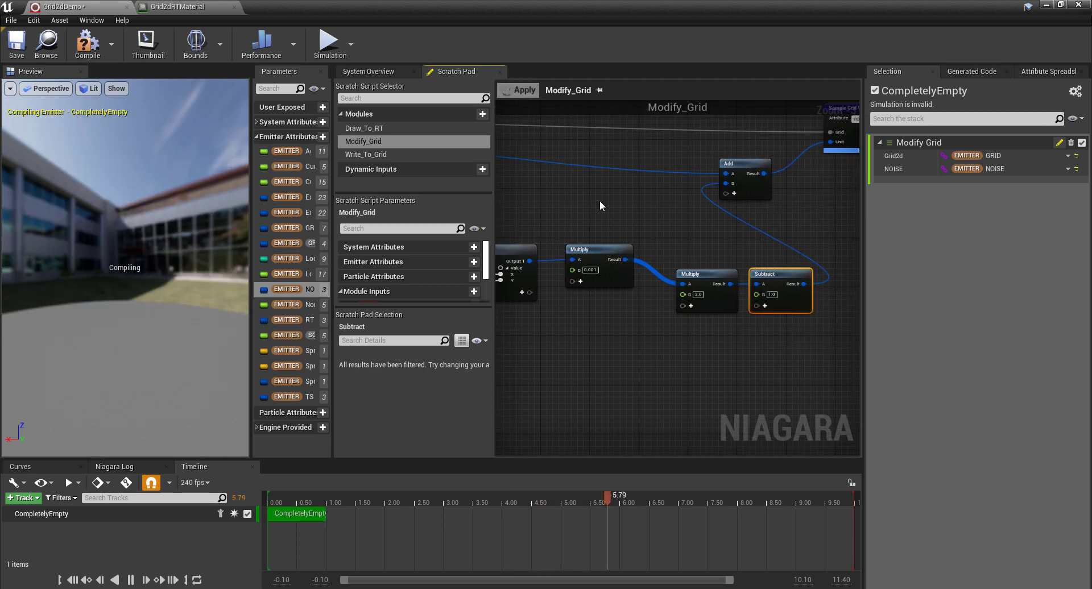
pyautogui.click(600, 200)
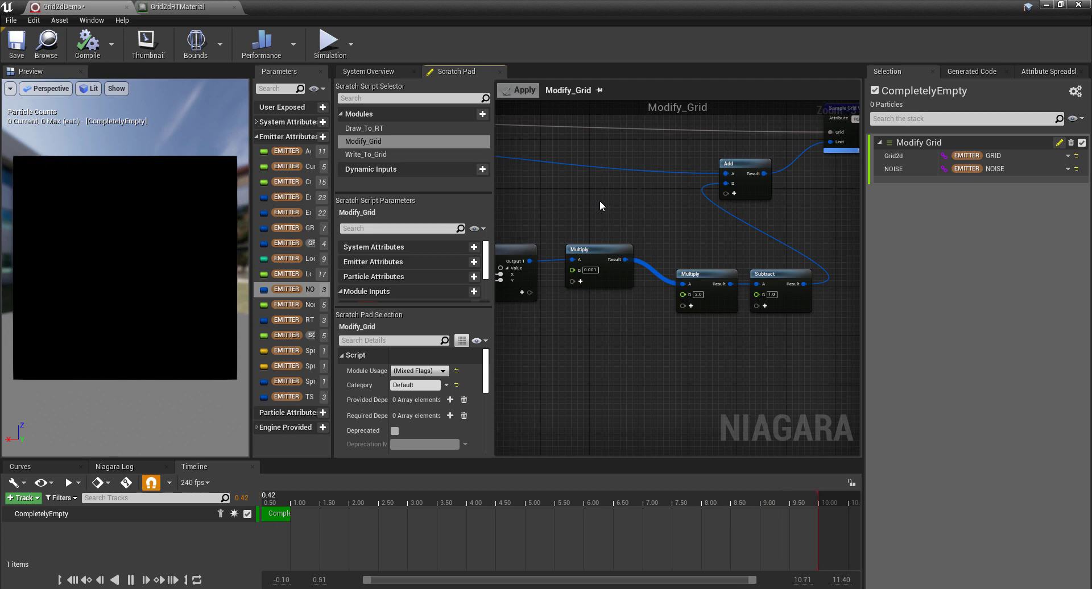
# Spread the 0.001 Multiply apart from the 2.0 Multiply and Subtract nodes, and feed Make Vector 2D's output into the 2.0 Multiply's A input
pyautogui.moveTo(685, 267); pyautogui.dragTo(659, 205, button='right')
pyautogui.moveTo(659, 205); pyautogui.dragTo(693, 265)
pyautogui.moveTo(657, 215); pyautogui.dragTo(735, 207, button='right')
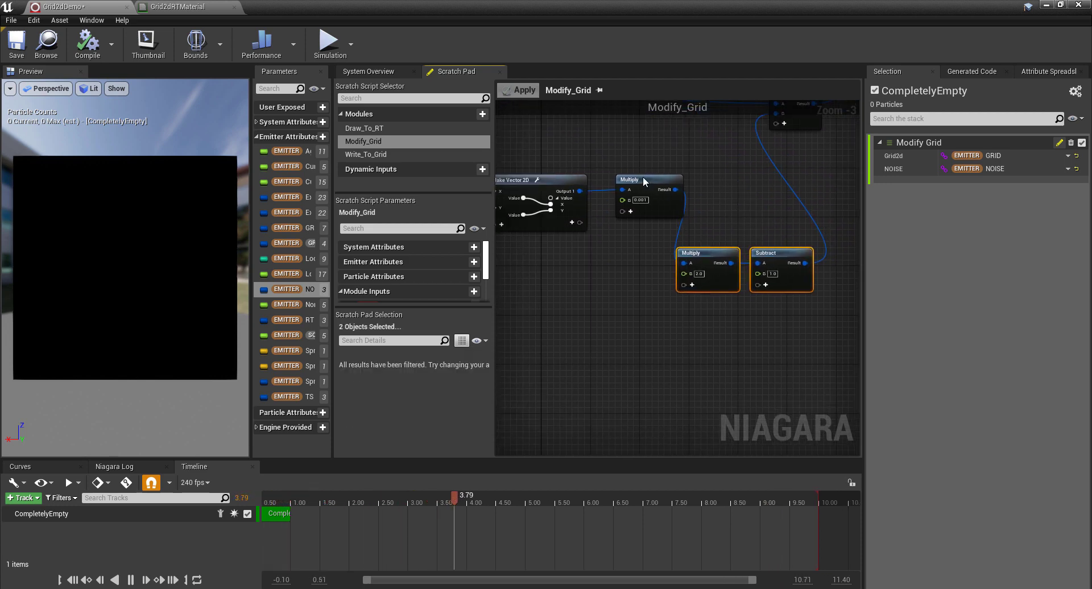
pyautogui.moveTo(645, 180); pyautogui.dragTo(729, 174)
pyautogui.moveTo(580, 192); pyautogui.dragTo(685, 265)
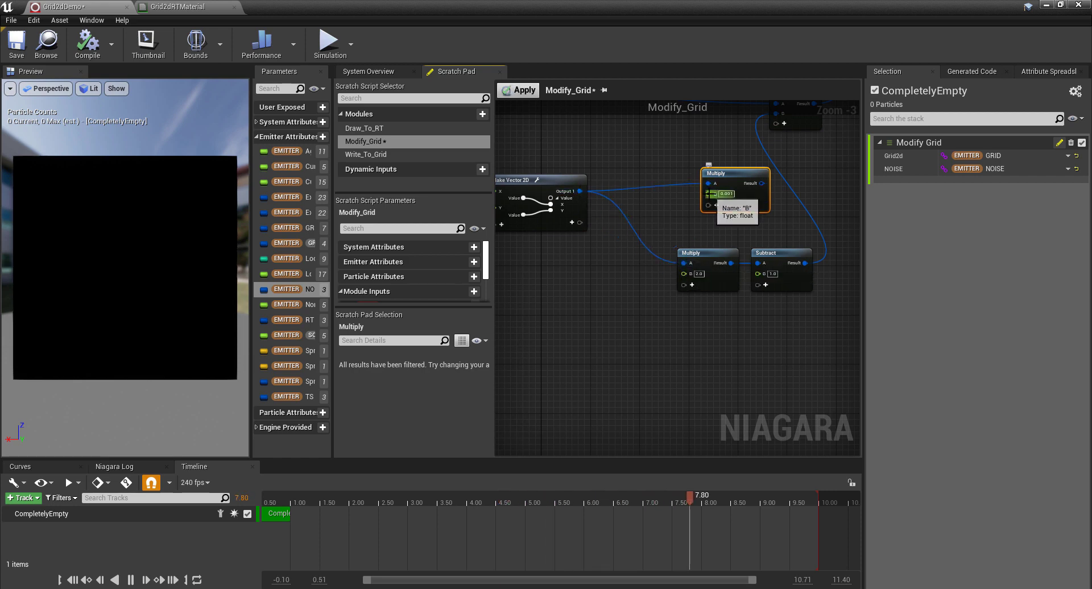
# Move the 2.0 Multiply and Subtract nodes toward Make Vector 2D and connect Subtract's Result to the 0.001 Multiply's A input
pyautogui.moveTo(693, 193); pyautogui.dragTo(724, 236, button='right')
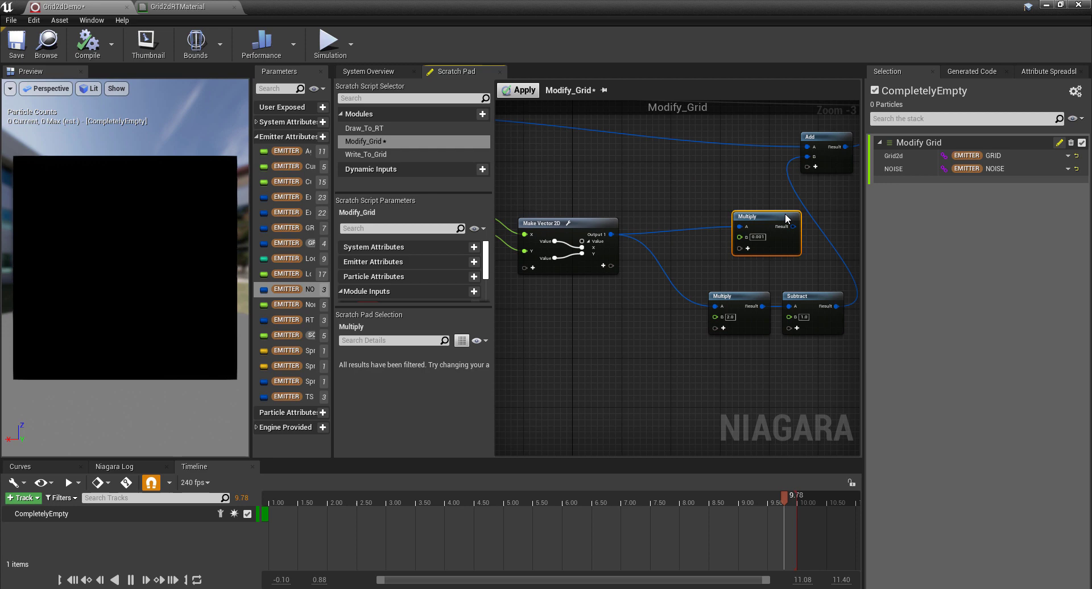
pyautogui.moveTo(732, 277); pyautogui.dragTo(669, 287)
pyautogui.moveTo(751, 300); pyautogui.dragTo(728, 221)
# Connect the 0.001 Multiply's Result to Add's B input, line the node up after Subtract, and apply the script
pyautogui.moveTo(770, 233); pyautogui.dragTo(675, 254, button='right')
pyautogui.moveTo(684, 241); pyautogui.dragTo(712, 177)
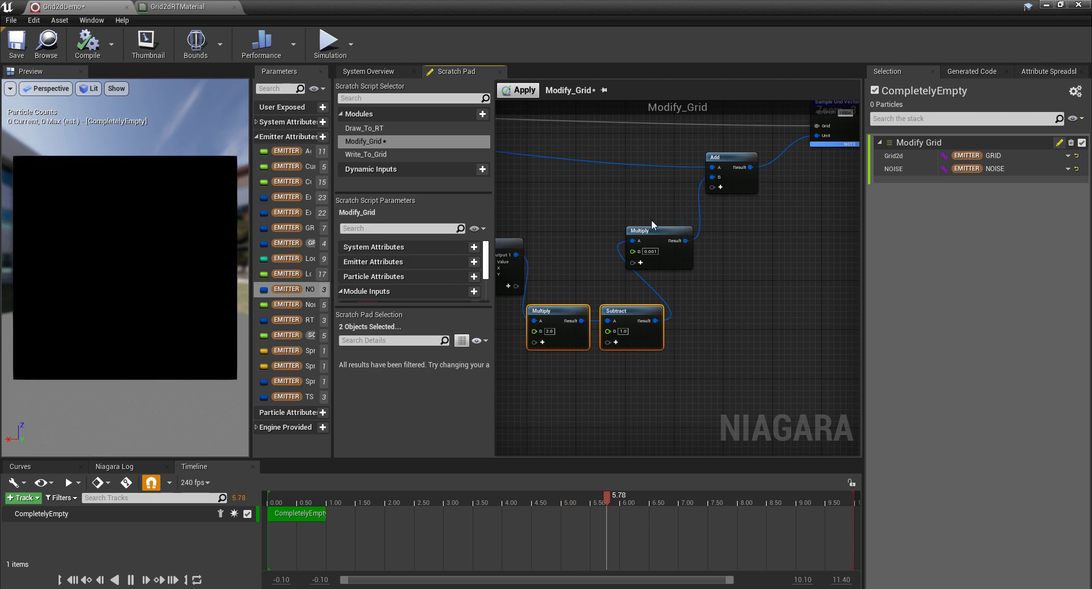
pyautogui.moveTo(660, 238); pyautogui.dragTo(714, 316)
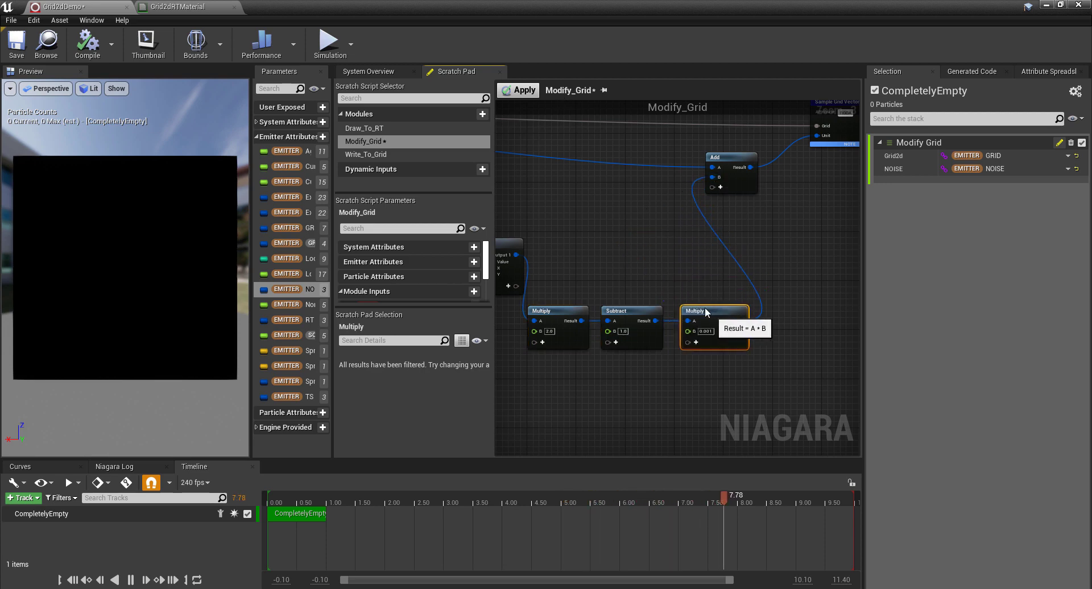
pyautogui.click(521, 90)
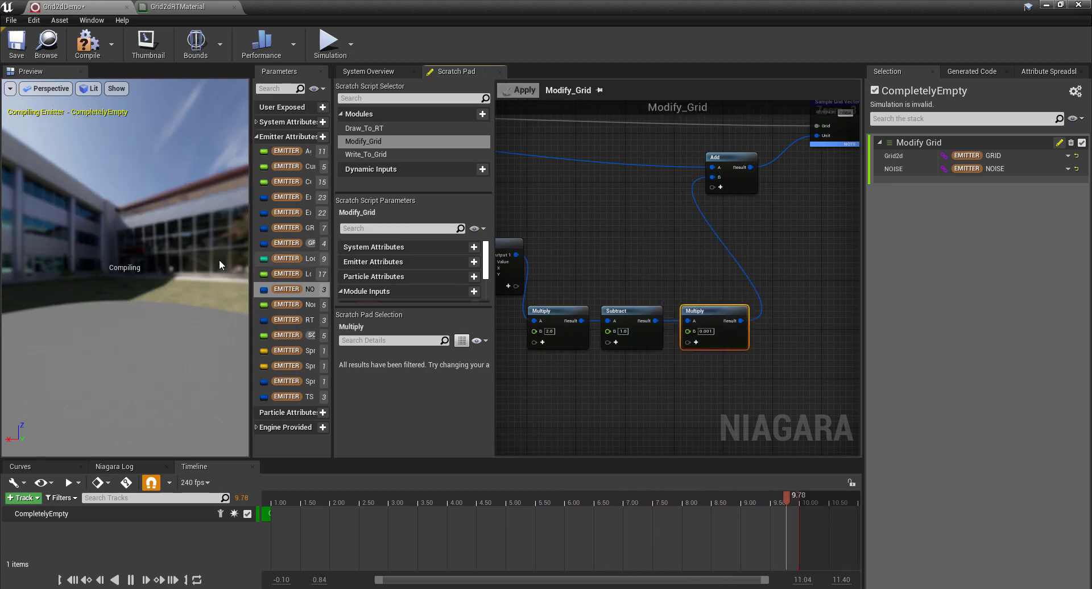
# Move the InputMap and Map Get nodes and the Execution Index to Unit 001 node away from Sample Texture 2D to make room
pyautogui.click(630, 241)
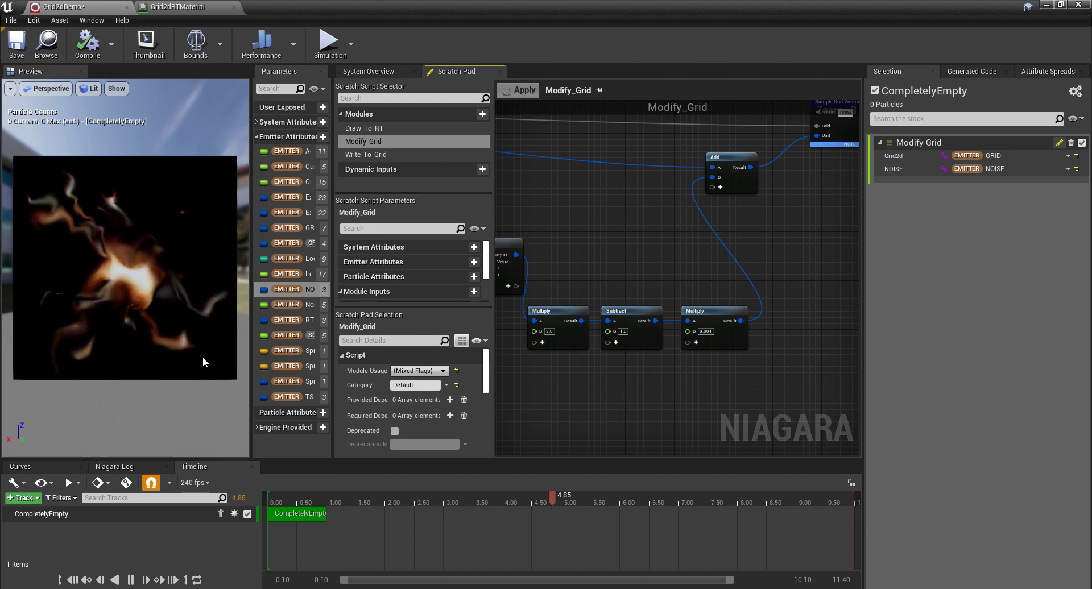
pyautogui.moveTo(576, 402); pyautogui.dragTo(768, 400, button='right')
pyautogui.moveTo(638, 351); pyautogui.dragTo(744, 345, button='right')
pyautogui.scroll(-2, 656, 325)
pyautogui.moveTo(611, 284); pyautogui.dragTo(725, 300, button='right')
pyautogui.scroll(1, 698, 262)
pyautogui.moveTo(698, 262); pyautogui.dragTo(796, 259, button='right')
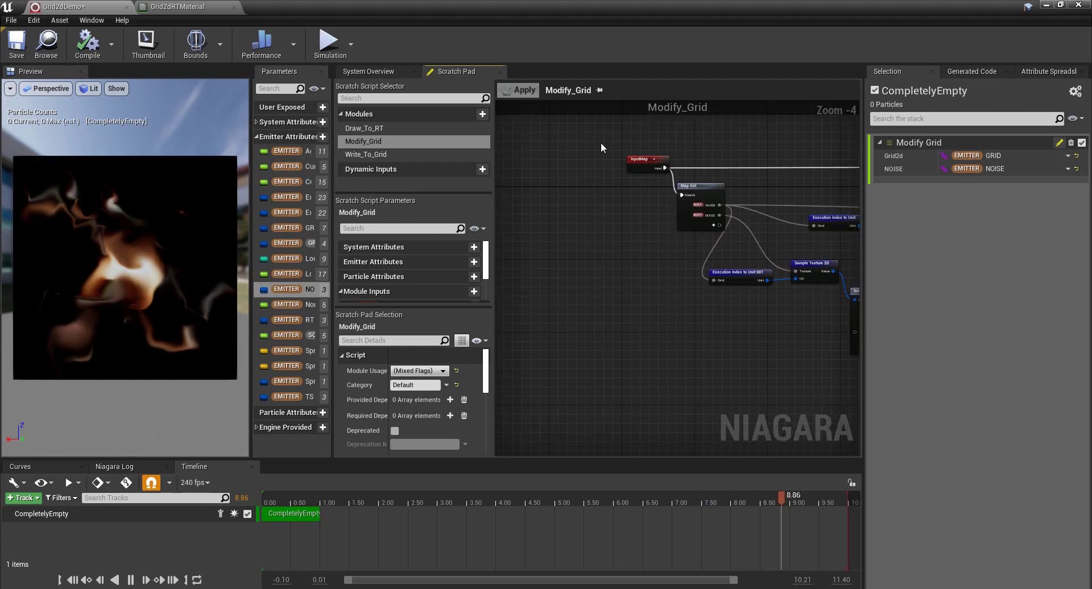
pyautogui.moveTo(601, 141); pyautogui.dragTo(742, 220)
pyautogui.moveTo(705, 185); pyautogui.dragTo(502, 191)
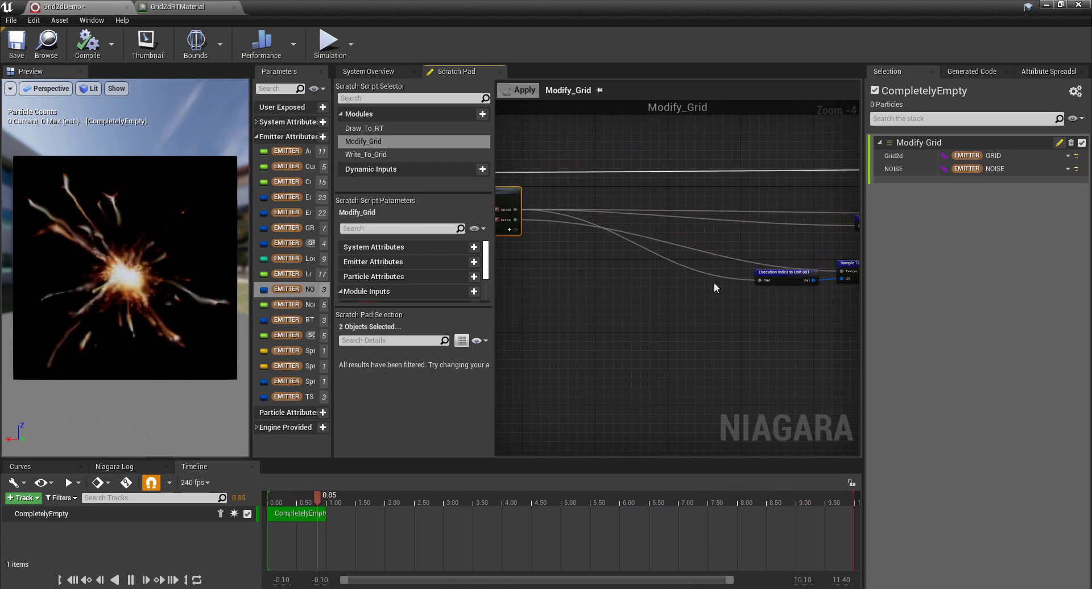
pyautogui.moveTo(715, 283); pyautogui.dragTo(742, 260, button='right')
pyautogui.moveTo(819, 250); pyautogui.dragTo(639, 257)
# Add a Multiply node with its A input fed by Execution Index to Unit 001's Unit output
pyautogui.moveTo(700, 301); pyautogui.dragTo(574, 326, button='right')
pyautogui.scroll(-1, 569, 322)
pyautogui.scroll(2, 580, 306)
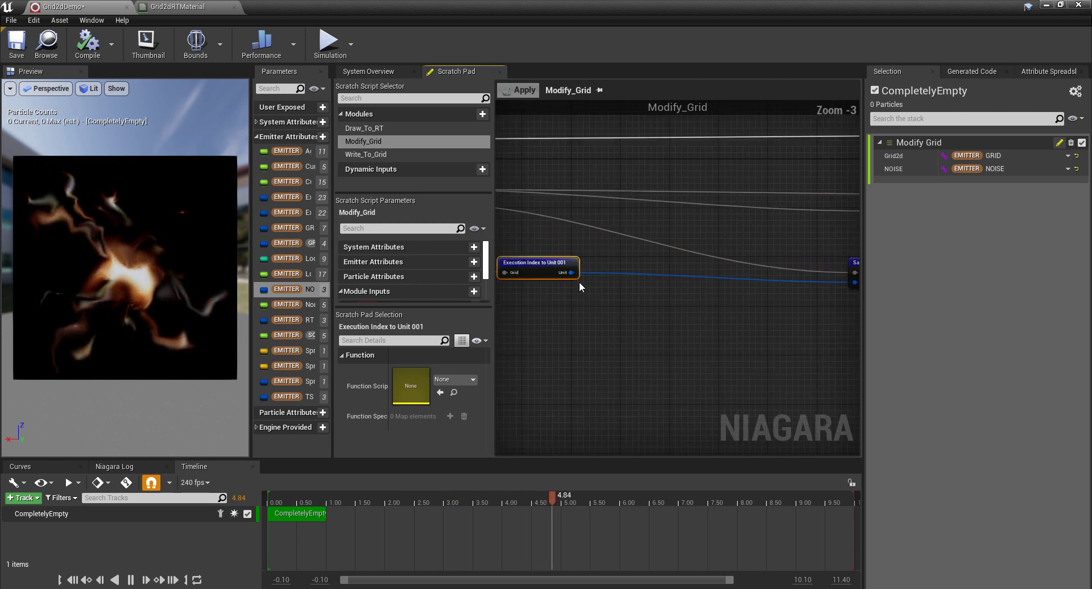
pyautogui.moveTo(570, 273); pyautogui.dragTo(577, 275)
pyautogui.moveTo(632, 298); pyautogui.dragTo(633, 300)
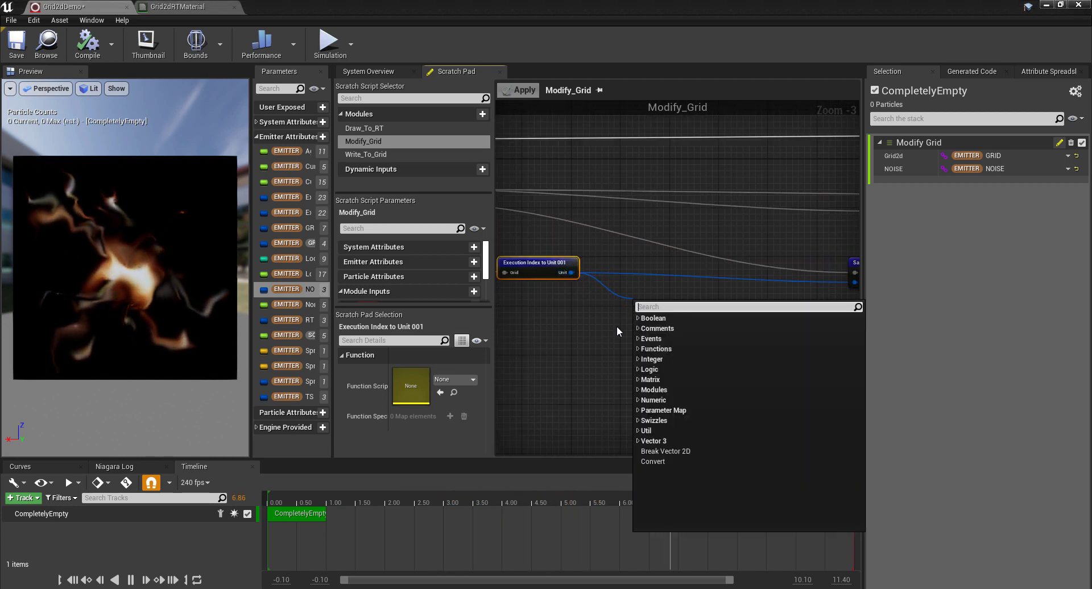
pyautogui.write('mul')
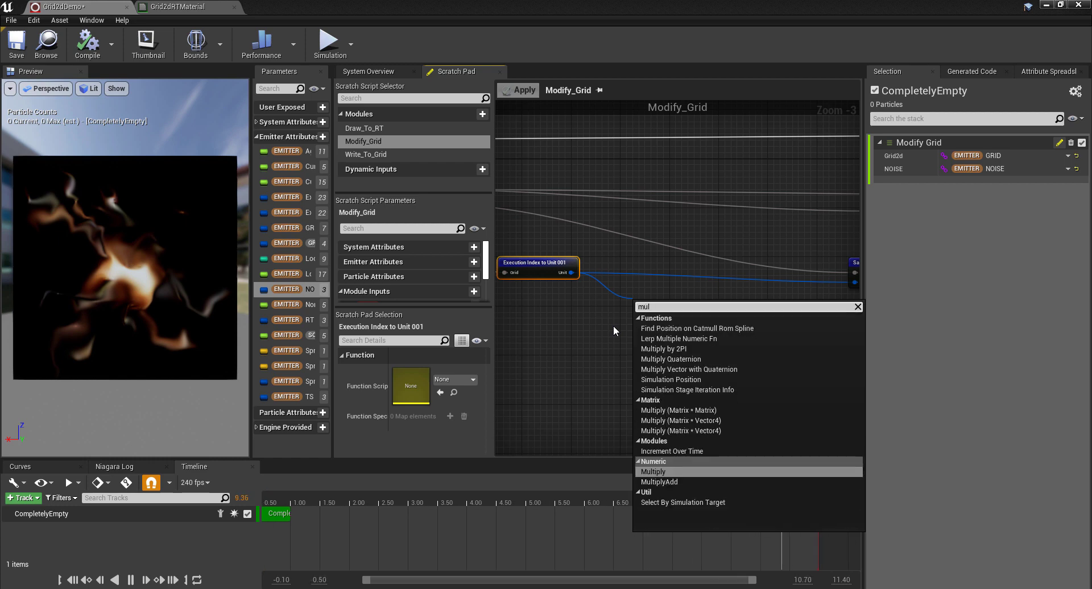
pyautogui.press('Return')
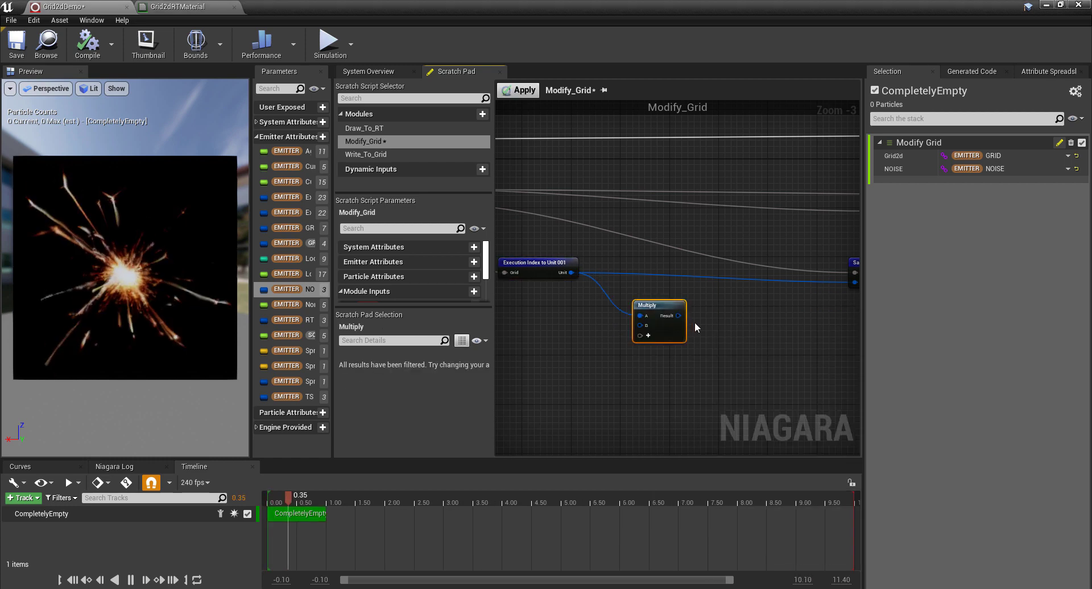
# Convert the new Multiply's B input to Vector 2D and set its X and Y to 2.0
pyautogui.rightClick(644, 329)
pyautogui.moveTo(686, 355)
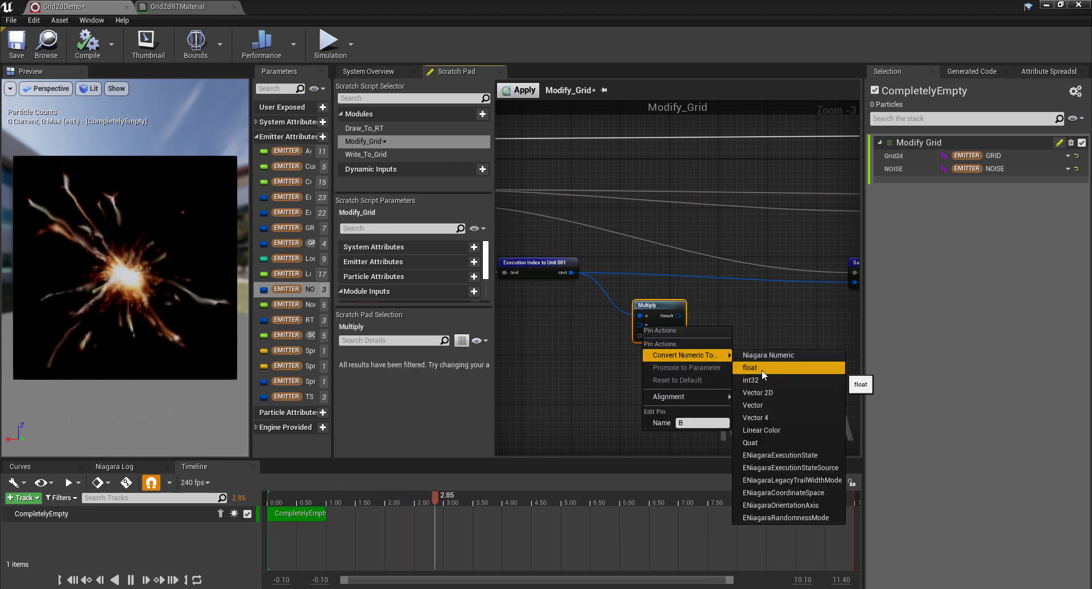
pyautogui.click(766, 392)
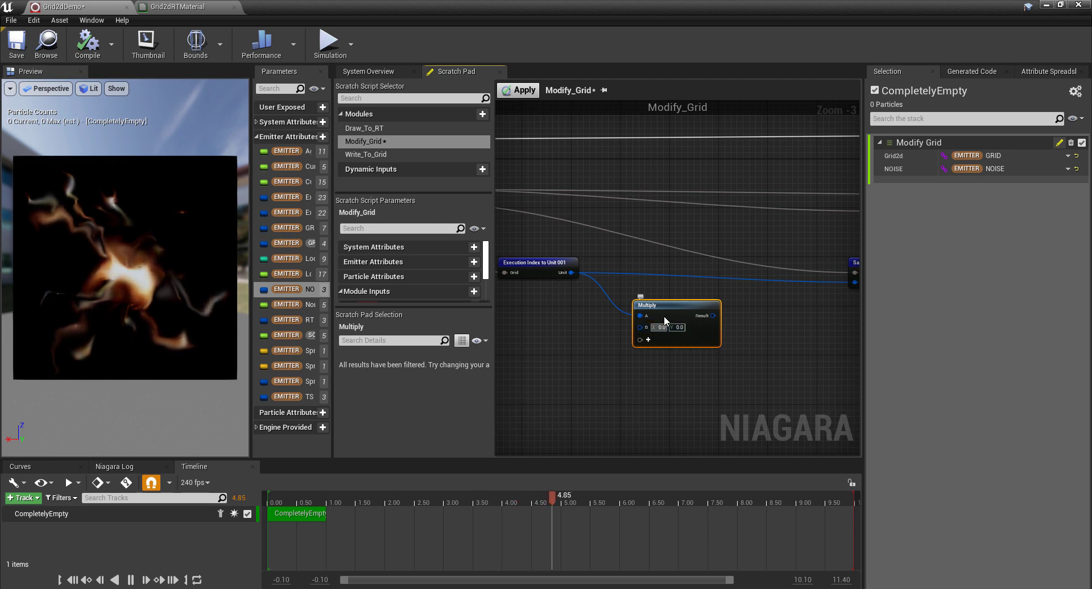
pyautogui.click(662, 328)
pyautogui.click(535, 263)
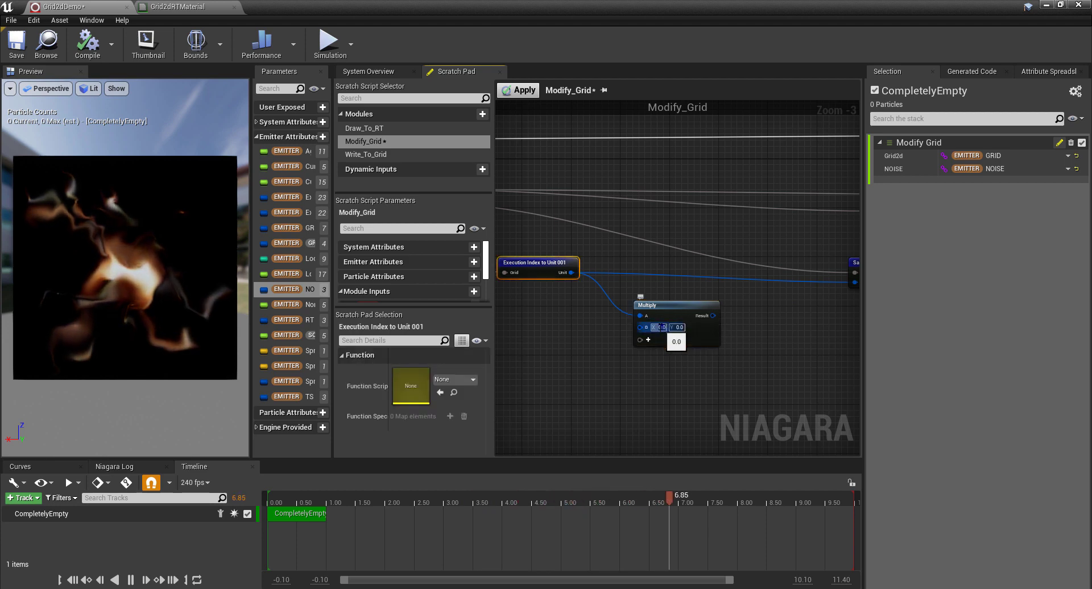
pyautogui.press('Return')
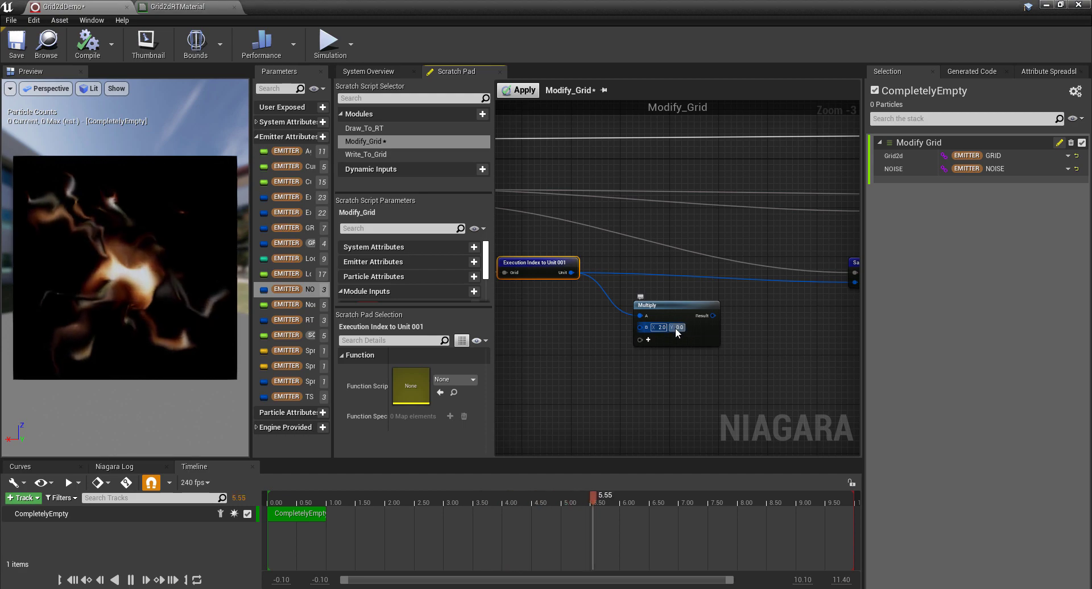
pyautogui.click(676, 328)
pyautogui.write('2')
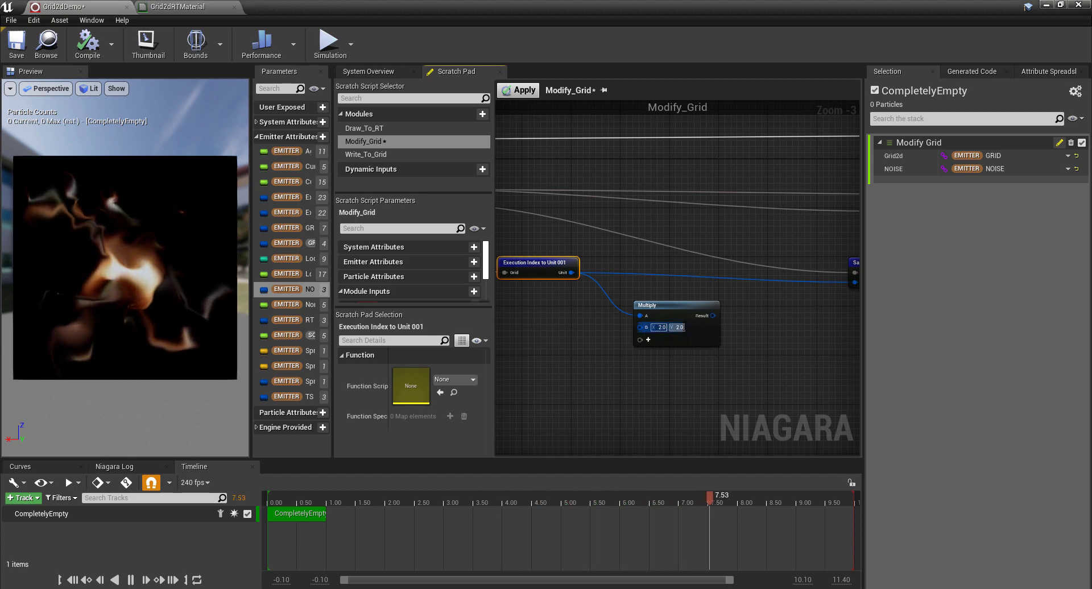
# Connect the Multiply's Result to Sample Texture 2D's UV input and apply the script changes
pyautogui.moveTo(736, 326); pyautogui.dragTo(704, 318, button='right')
pyautogui.moveTo(680, 307); pyautogui.dragTo(824, 274)
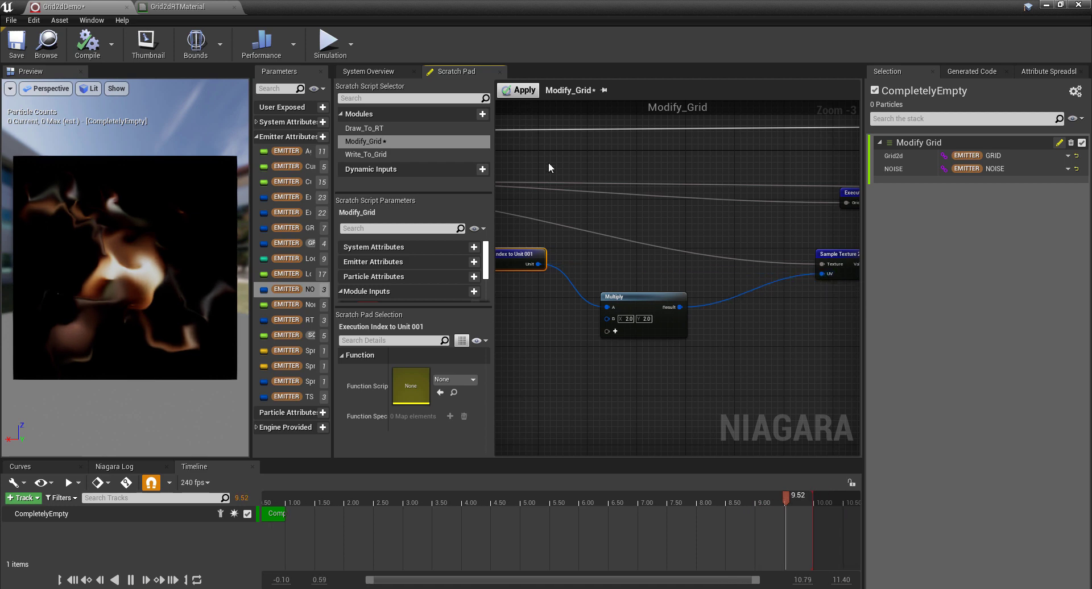
pyautogui.click(518, 90)
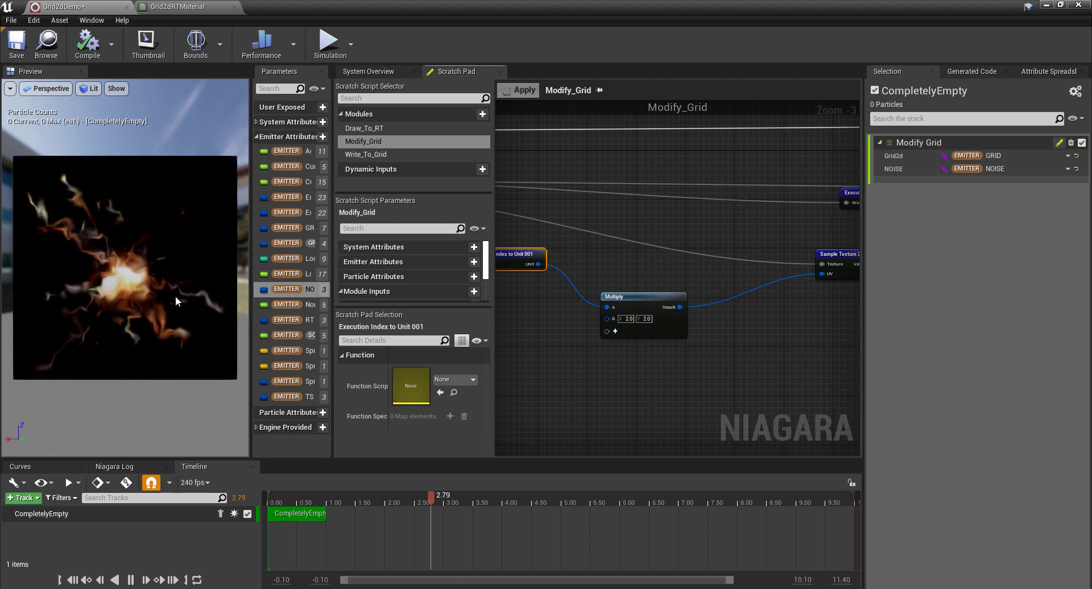
# Line up the 2.0 Multiply beside Execution Index to Unit 001 and create an Add node from its Result
pyautogui.moveTo(598, 361); pyautogui.dragTo(633, 352, button='right')
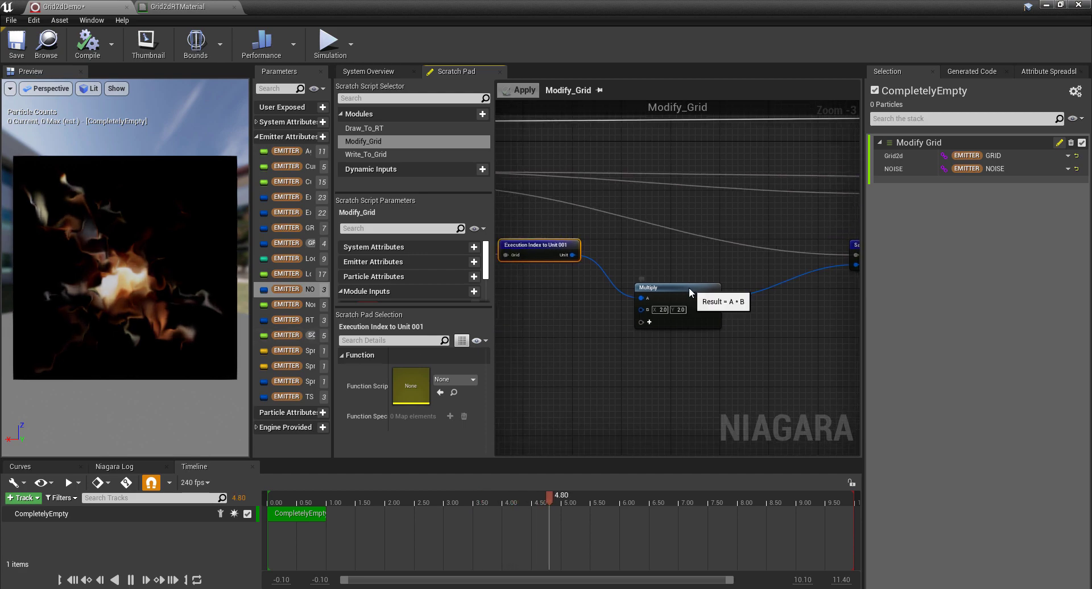
pyautogui.moveTo(688, 288); pyautogui.dragTo(719, 284)
pyautogui.write('ad')
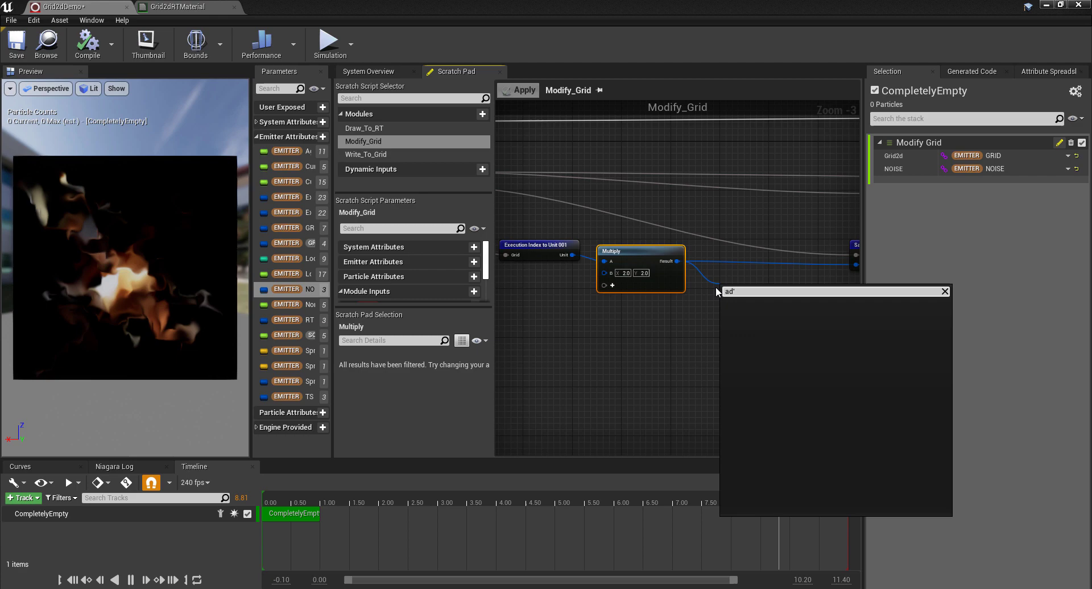
pyautogui.press('Return')
# Add the Engine Time parameter as an output on the Map Get node
pyautogui.moveTo(492, 291); pyautogui.dragTo(589, 289, button='right')
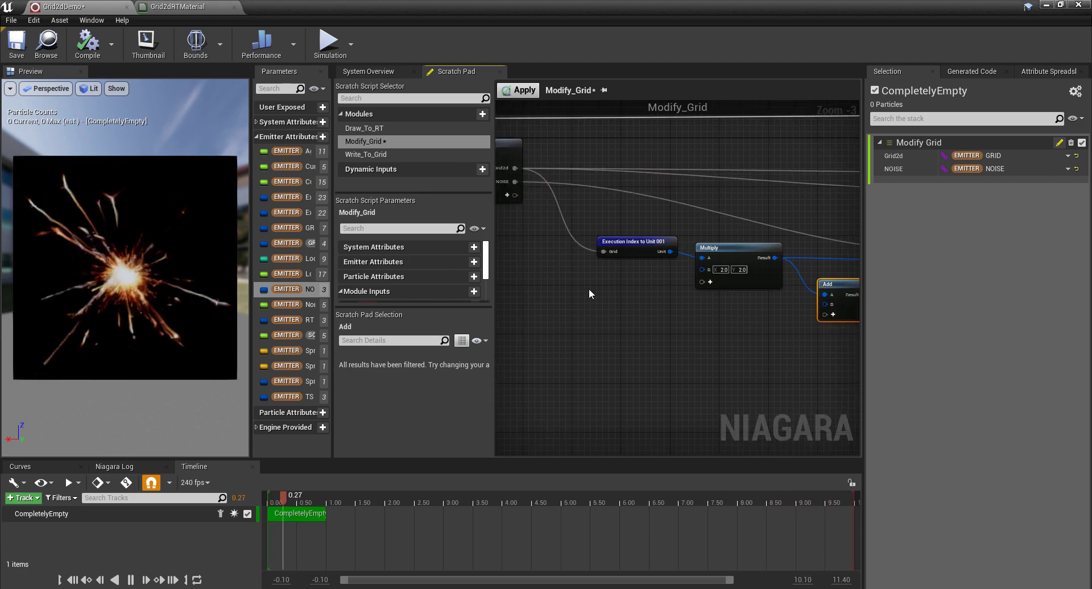
pyautogui.click(507, 195)
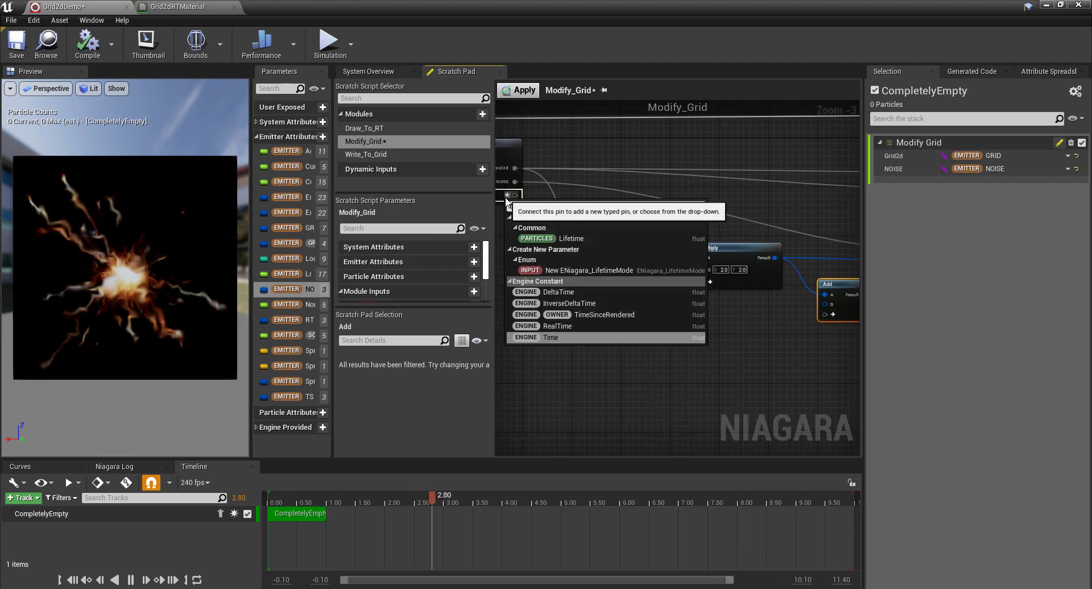
pyautogui.press('Up')
pyautogui.press('Up')
pyautogui.press('Up')
pyautogui.press('Down')
pyautogui.press('Down')
pyautogui.press('Down')
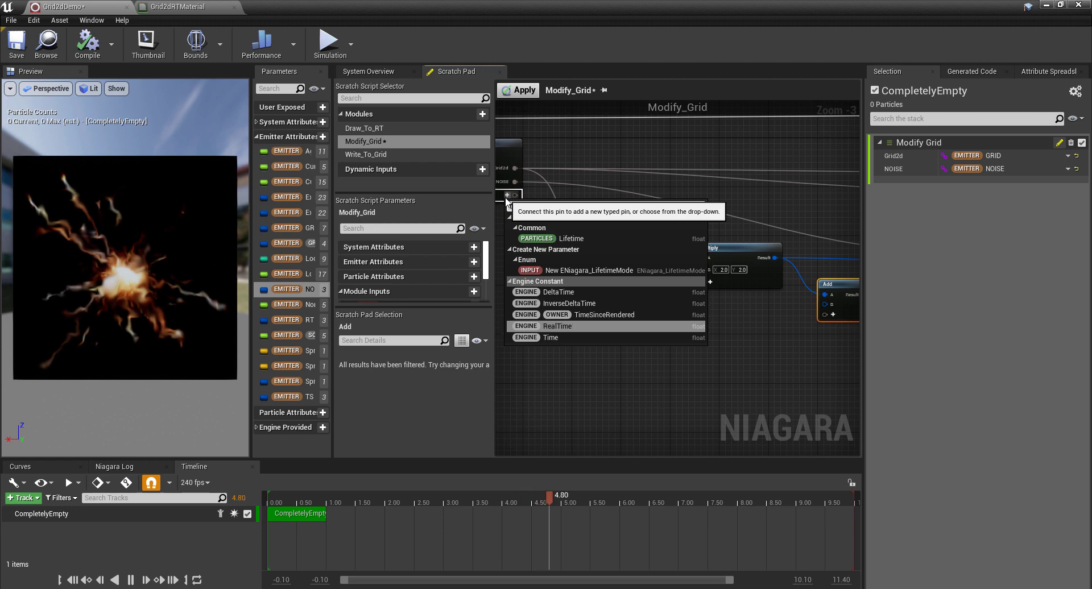
pyautogui.press('Return')
# Create a Multiply node from the Time output and connect its Result to the new Add node's B input
pyautogui.moveTo(535, 209); pyautogui.dragTo(550, 170, button='right')
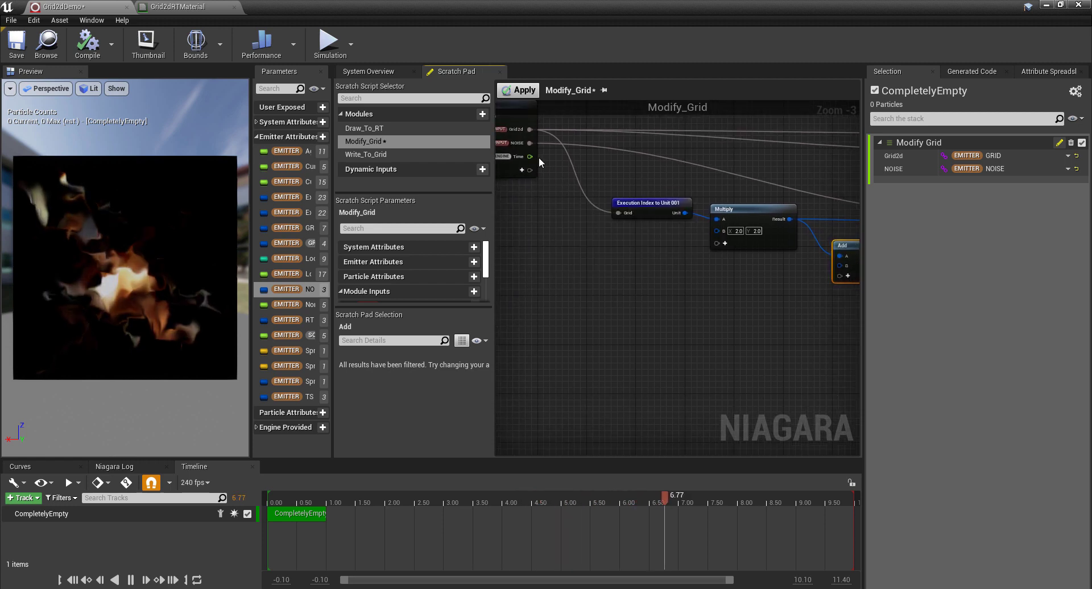
pyautogui.moveTo(530, 156); pyautogui.dragTo(679, 287)
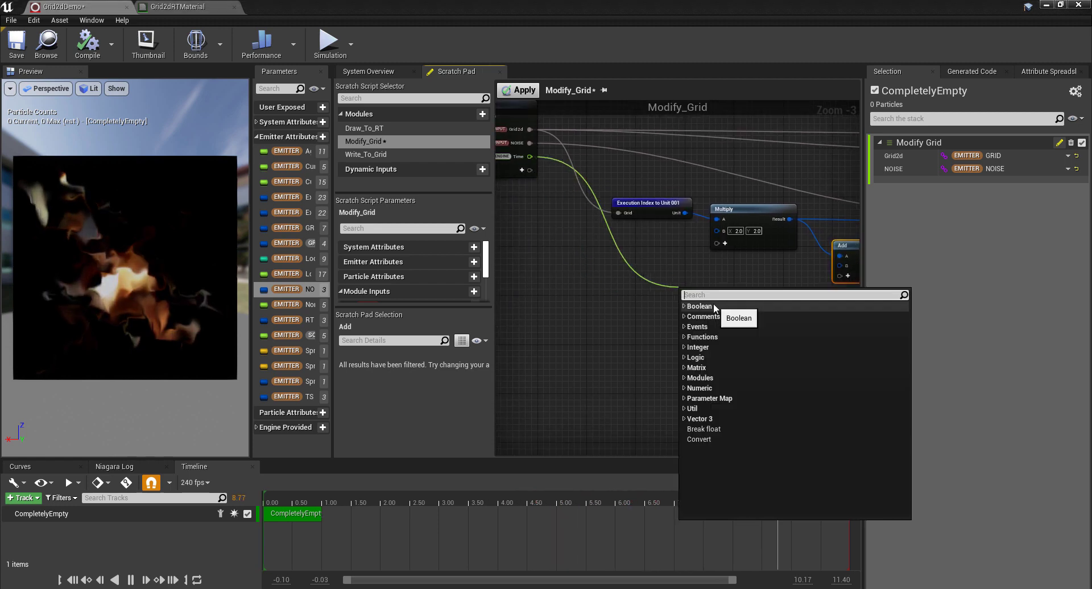
pyautogui.write('mult')
pyautogui.press('Return')
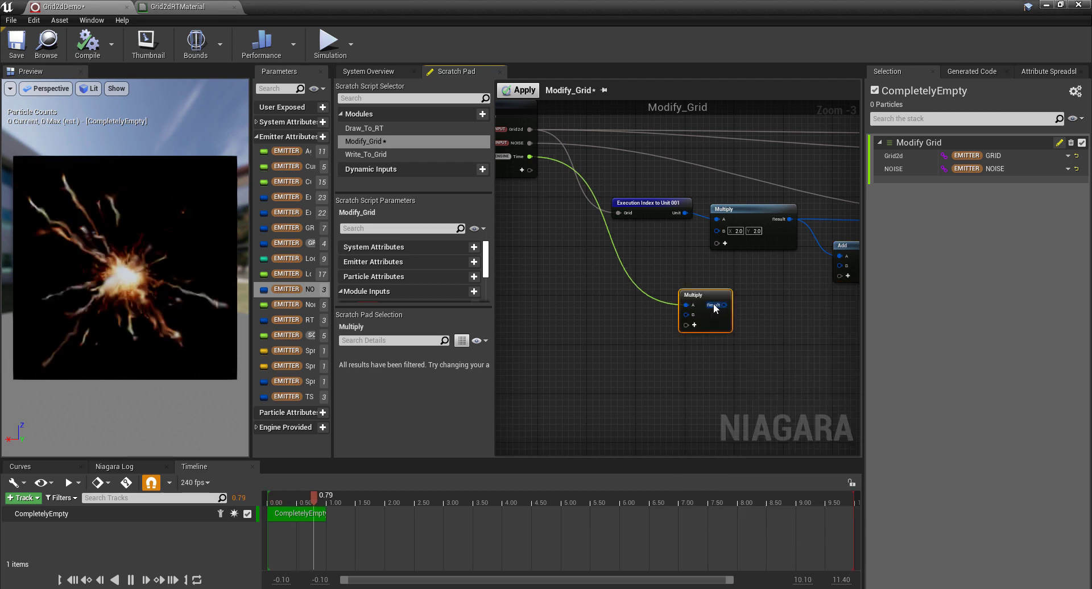
pyautogui.moveTo(742, 311); pyautogui.dragTo(713, 302, button='right')
pyautogui.moveTo(695, 297); pyautogui.dragTo(813, 262)
# Connect the new Add node's Result to Sample Texture 2D's UV input
pyautogui.moveTo(759, 293); pyautogui.dragTo(647, 261, button='right')
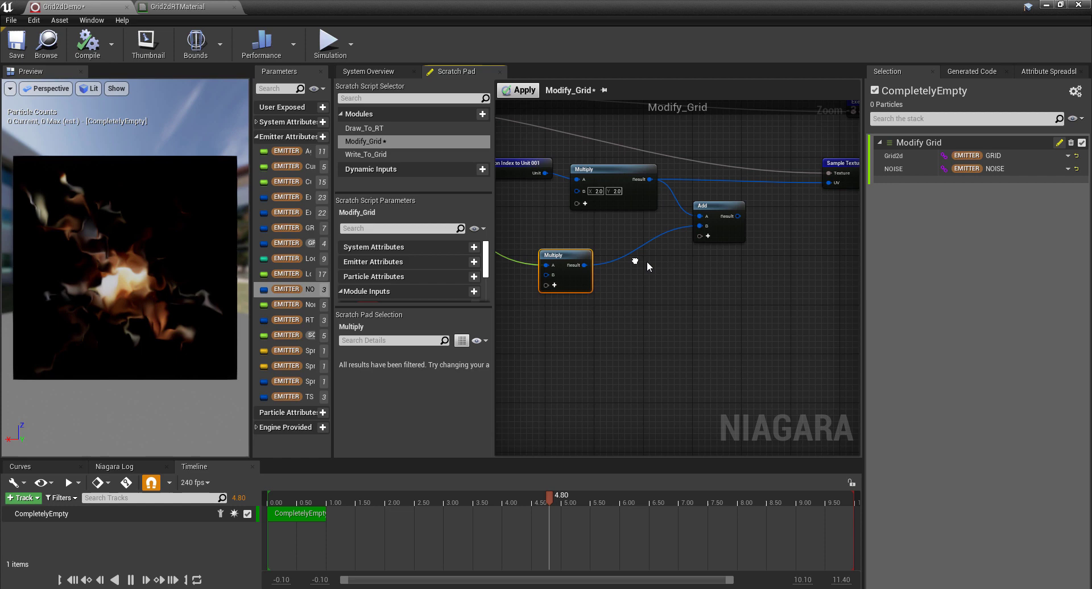
pyautogui.moveTo(737, 216); pyautogui.dragTo(829, 183)
# Try converting the time Multiply's B input to float, and delete that Multiply node
pyautogui.moveTo(536, 281); pyautogui.dragTo(609, 257, button='right')
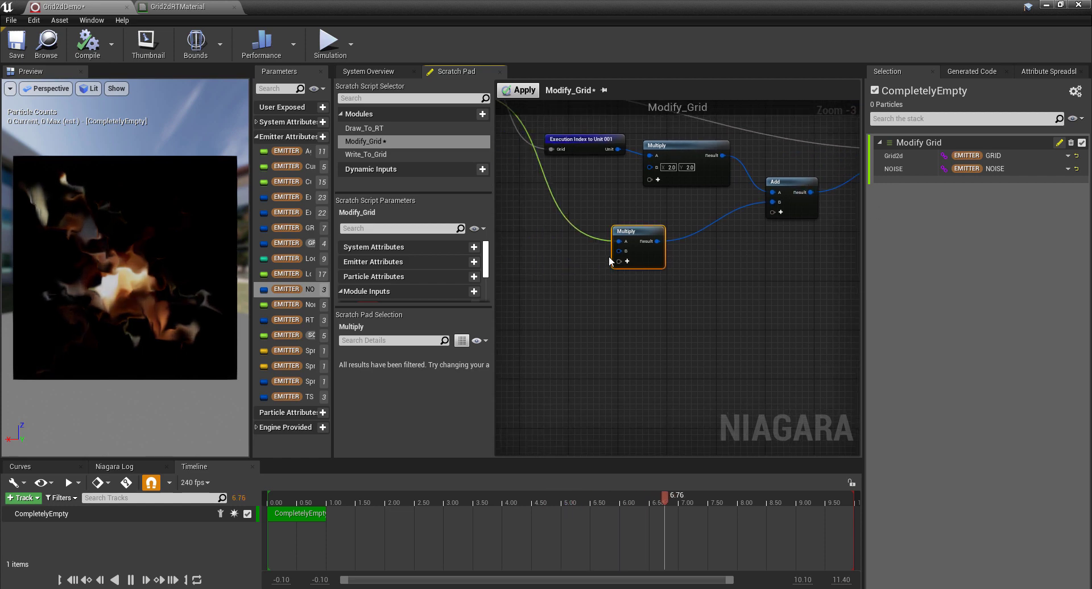
pyautogui.rightClick(620, 251)
pyautogui.moveTo(677, 279)
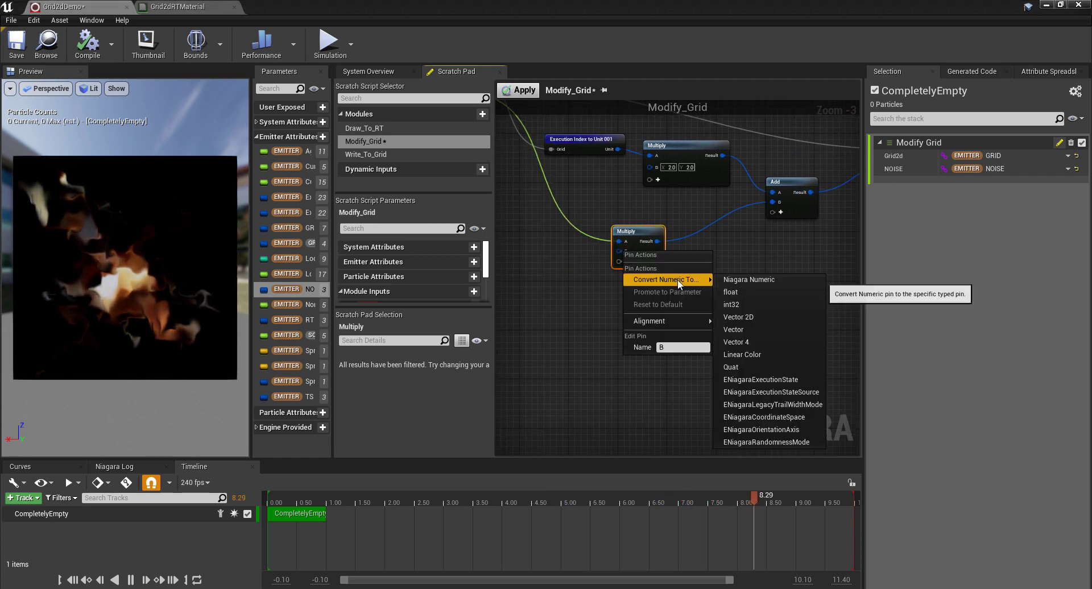
pyautogui.click(755, 294)
pyautogui.click(634, 252)
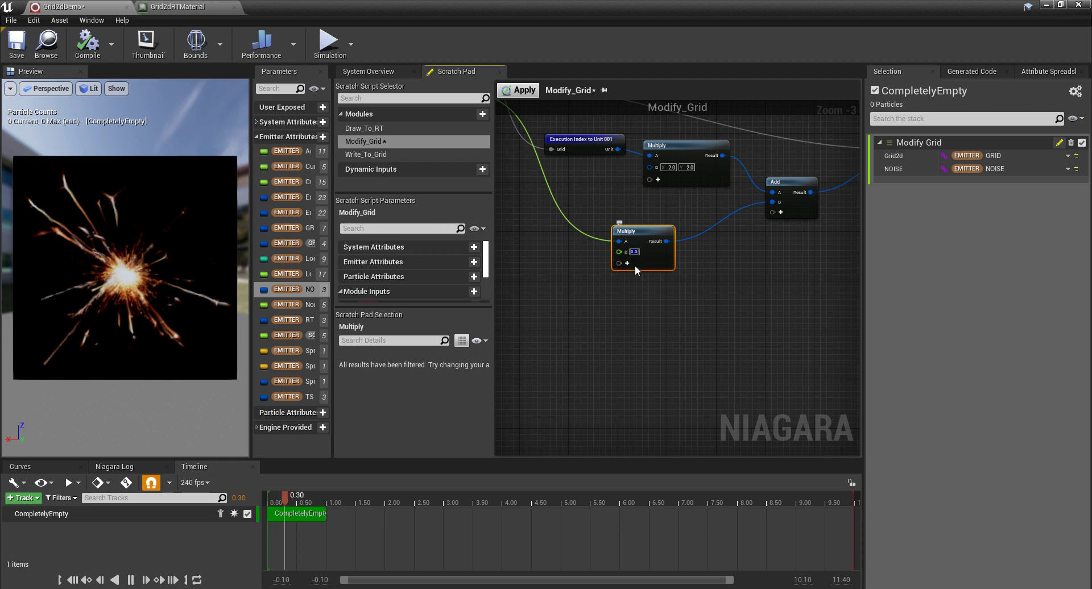
pyautogui.click(632, 307)
pyautogui.click(646, 231)
pyautogui.press('Delete')
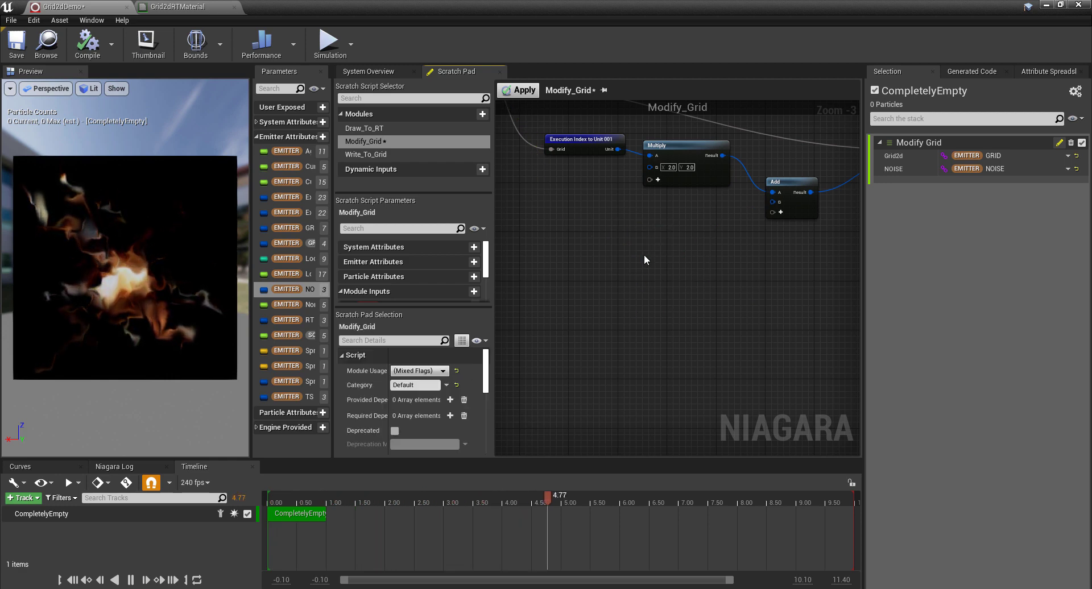
# Create a fresh Multiply node with its A input fed by Map Get's Time output
pyautogui.moveTo(503, 169); pyautogui.dragTo(605, 223, button='right')
pyautogui.moveTo(567, 147); pyautogui.dragTo(659, 262)
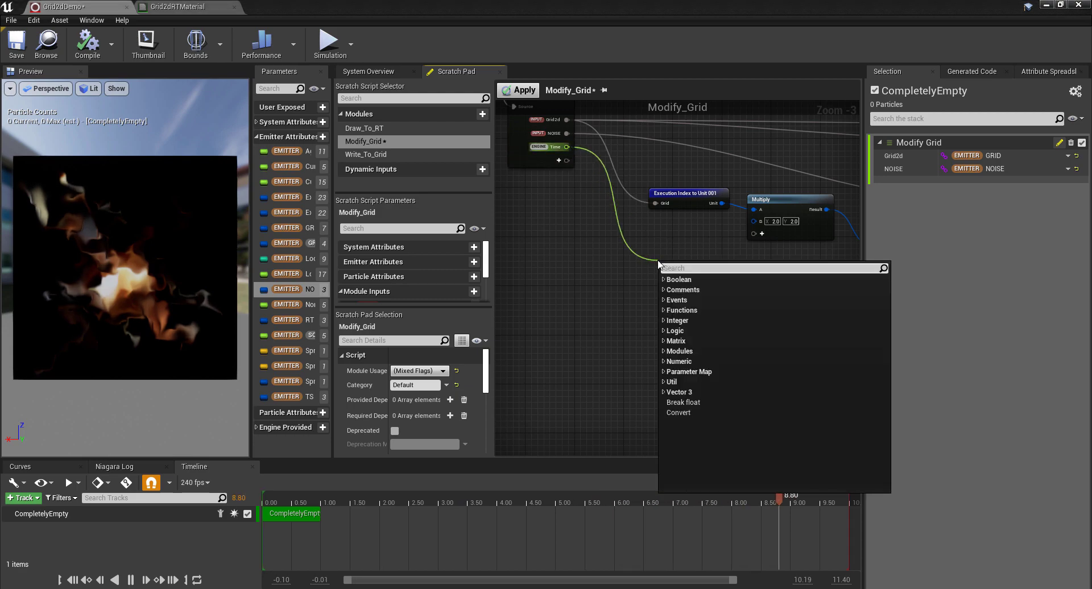
pyautogui.write('mult')
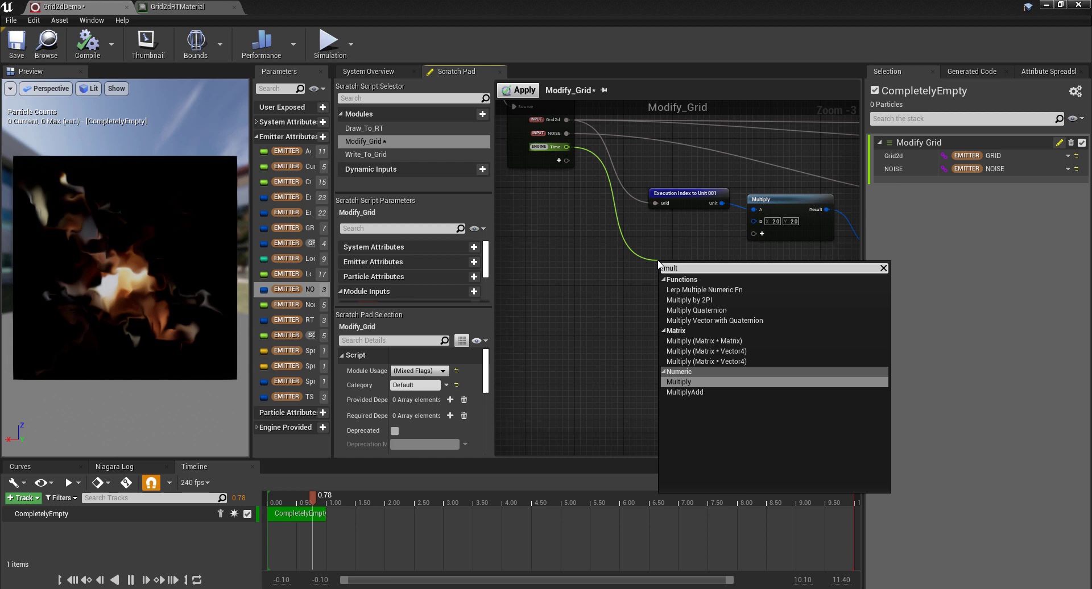
pyautogui.press('Return')
# Convert the time Multiply's B input to Vector 2D and set its Y value to 0.1
pyautogui.scroll(1, 666, 273)
pyautogui.scroll(1, 672, 294)
pyautogui.rightClick(671, 295)
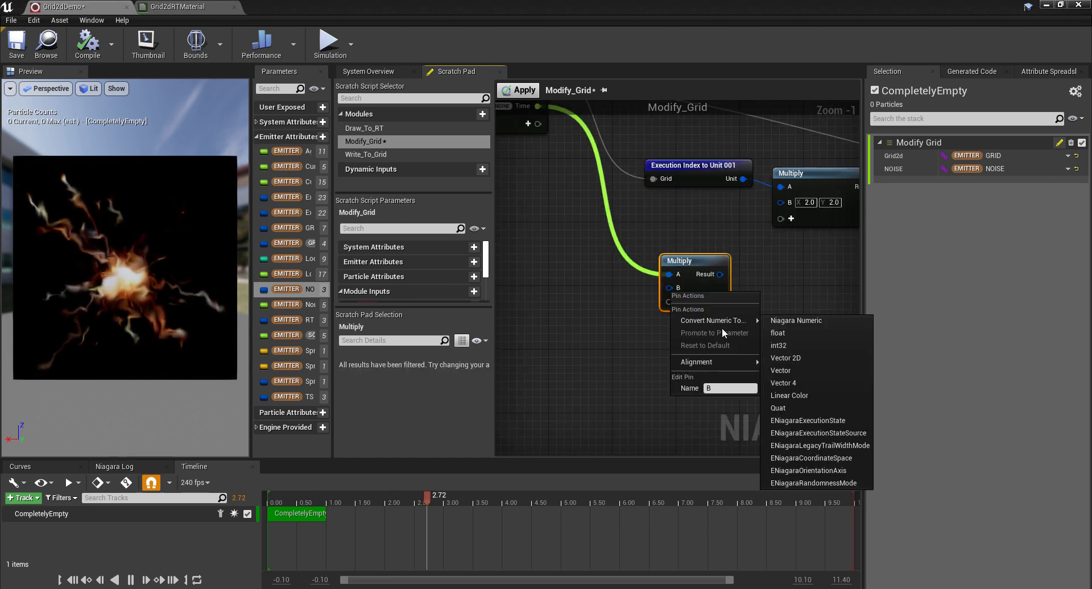
pyautogui.click(808, 358)
pyautogui.moveTo(750, 361); pyautogui.dragTo(670, 349, button='right')
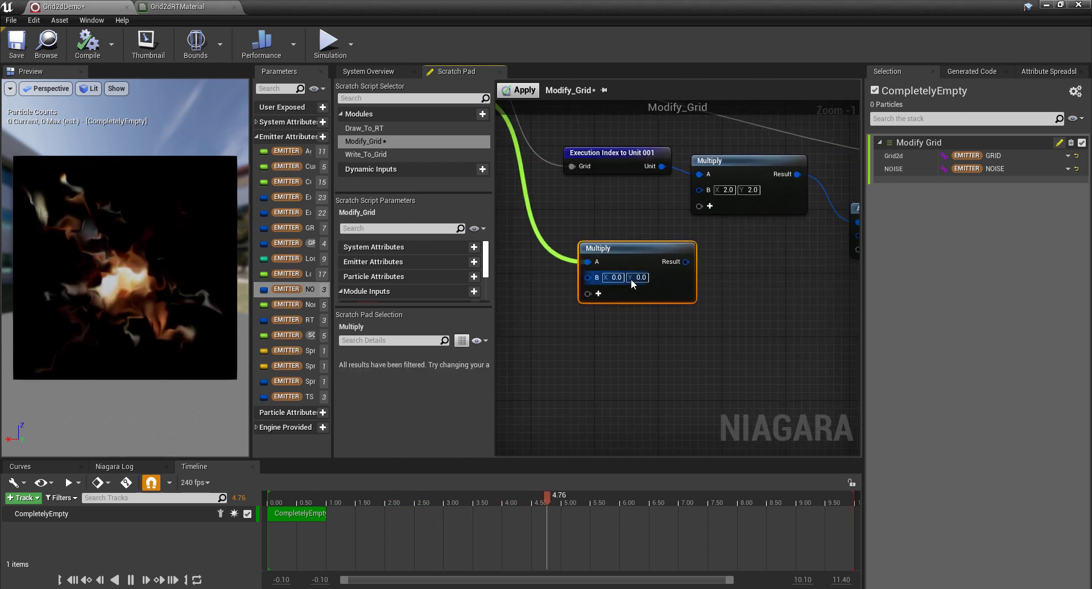
pyautogui.click(638, 278)
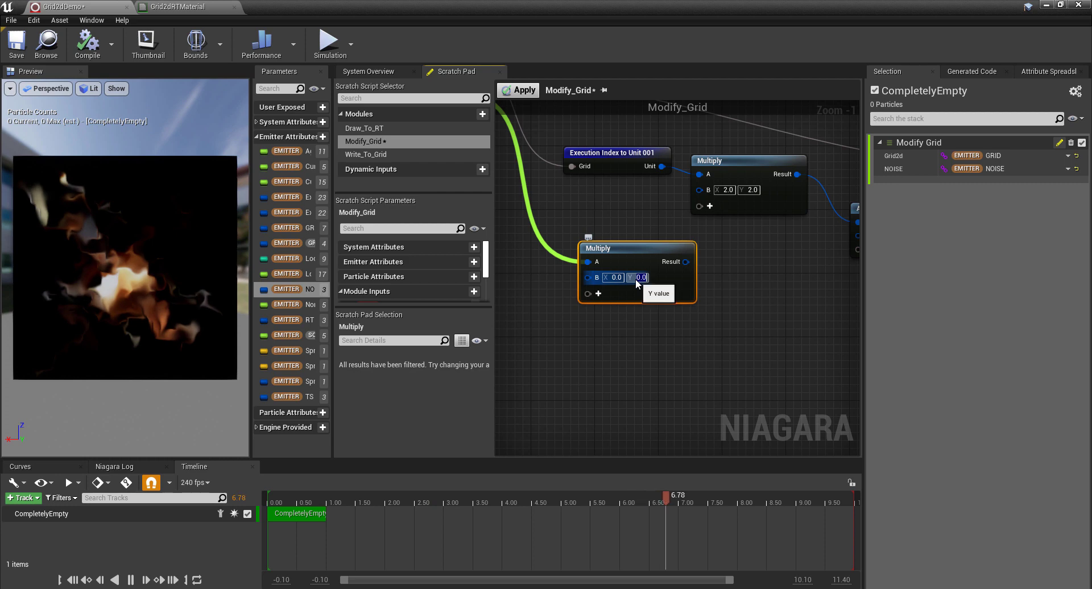
pyautogui.write('0.1')
pyautogui.press('Return')
# Connect the time Multiply's Result to the B input of the Add node feeding the noise UV, and apply the script
pyautogui.moveTo(660, 264); pyautogui.dragTo(580, 268, button='right')
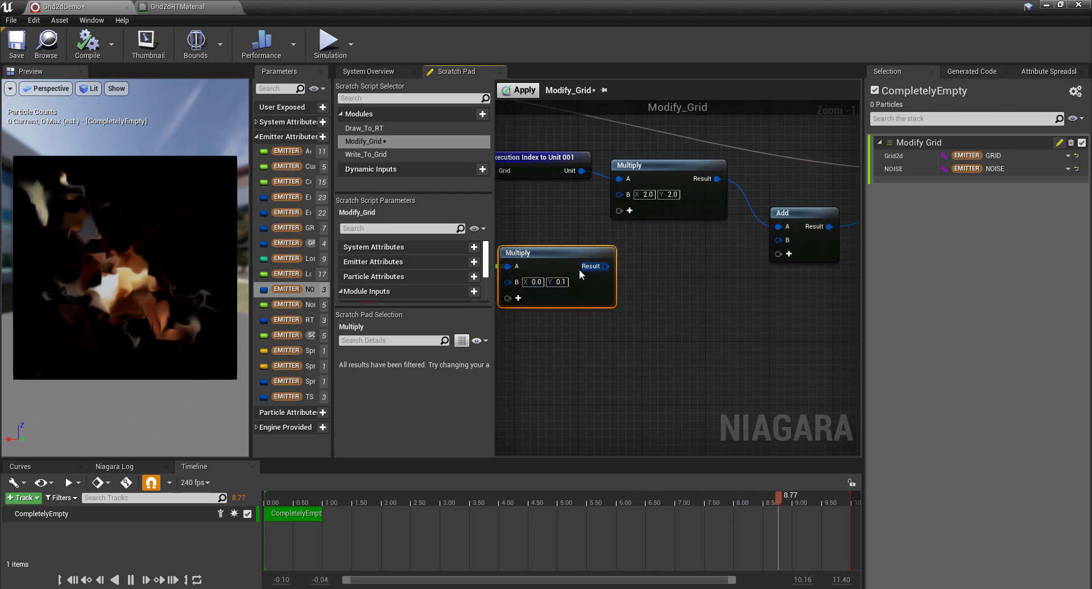
pyautogui.moveTo(605, 267); pyautogui.dragTo(781, 245)
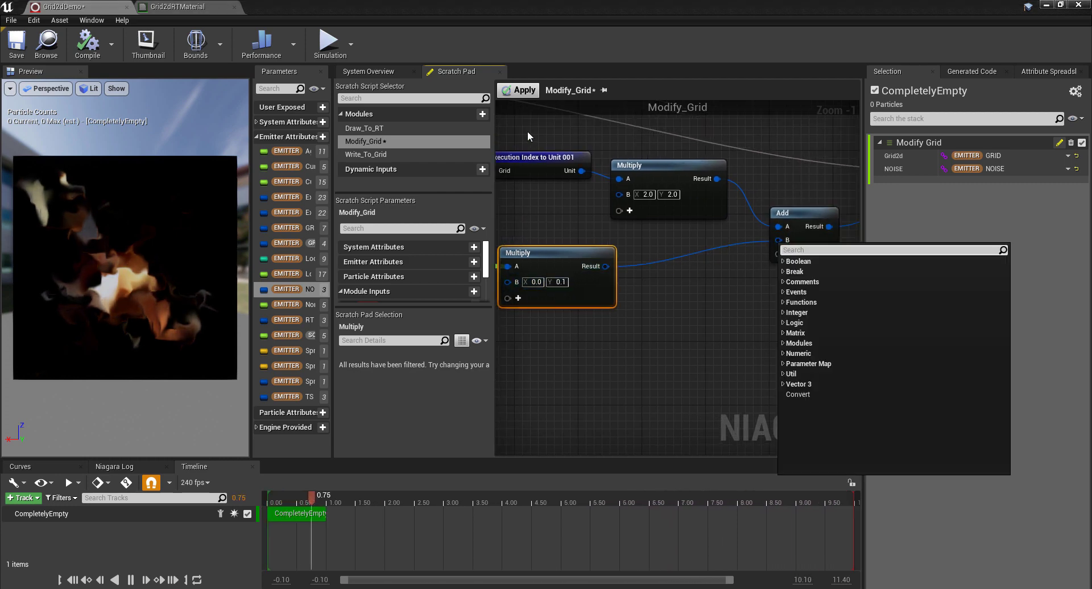
pyautogui.click(703, 312)
pyautogui.moveTo(606, 266); pyautogui.dragTo(780, 241)
pyautogui.click(518, 90)
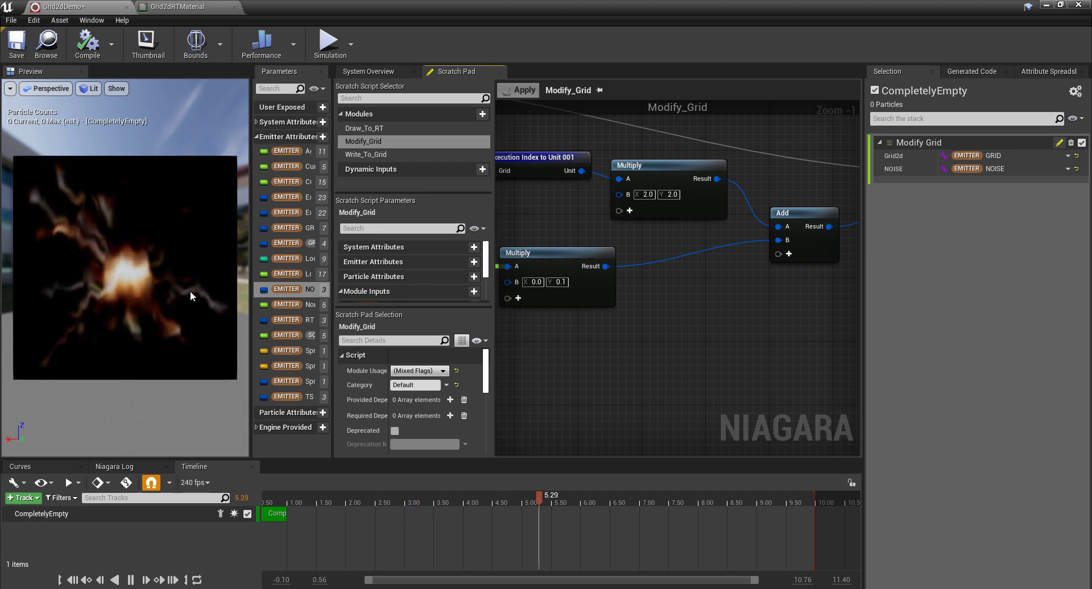
# Set the Y value of the time Multiply's B input to 0.7 and apply the script
pyautogui.click(560, 282)
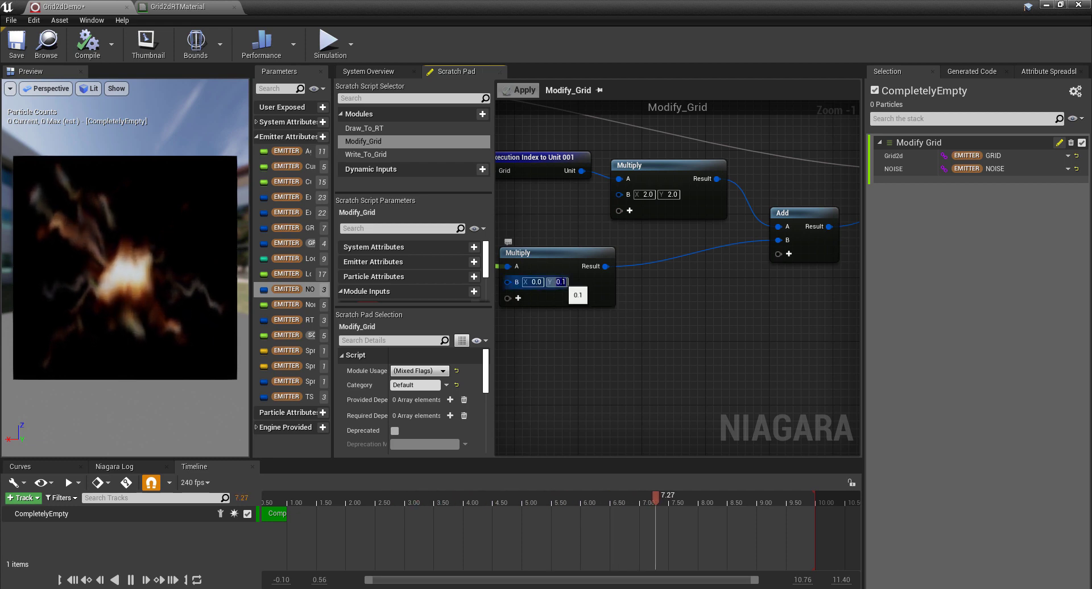
pyautogui.write('0.7')
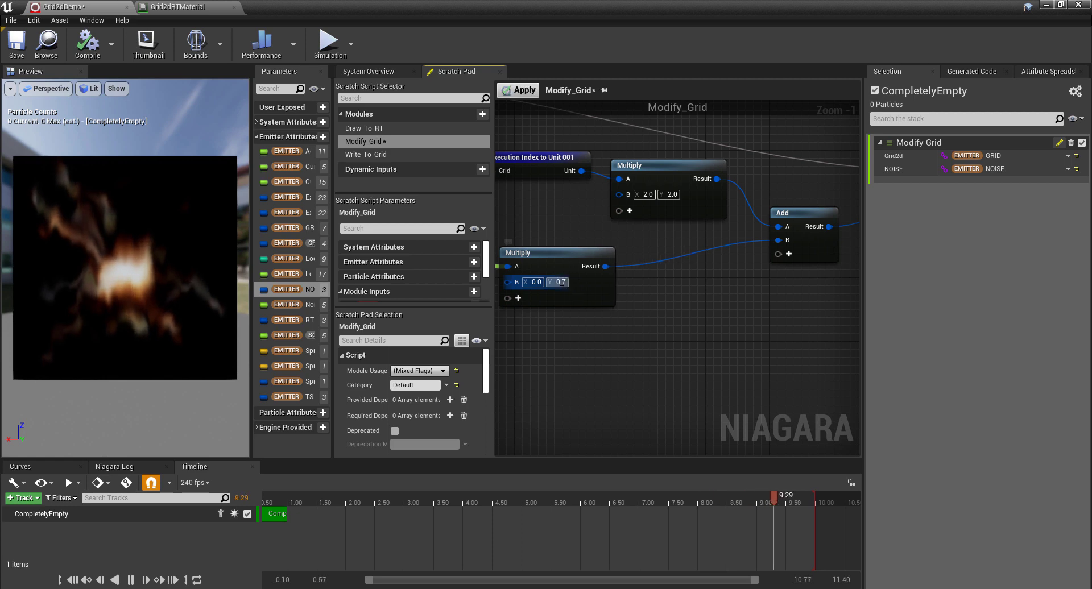
pyautogui.press('Return')
pyautogui.moveTo(501, 239); pyautogui.dragTo(545, 230, button='right')
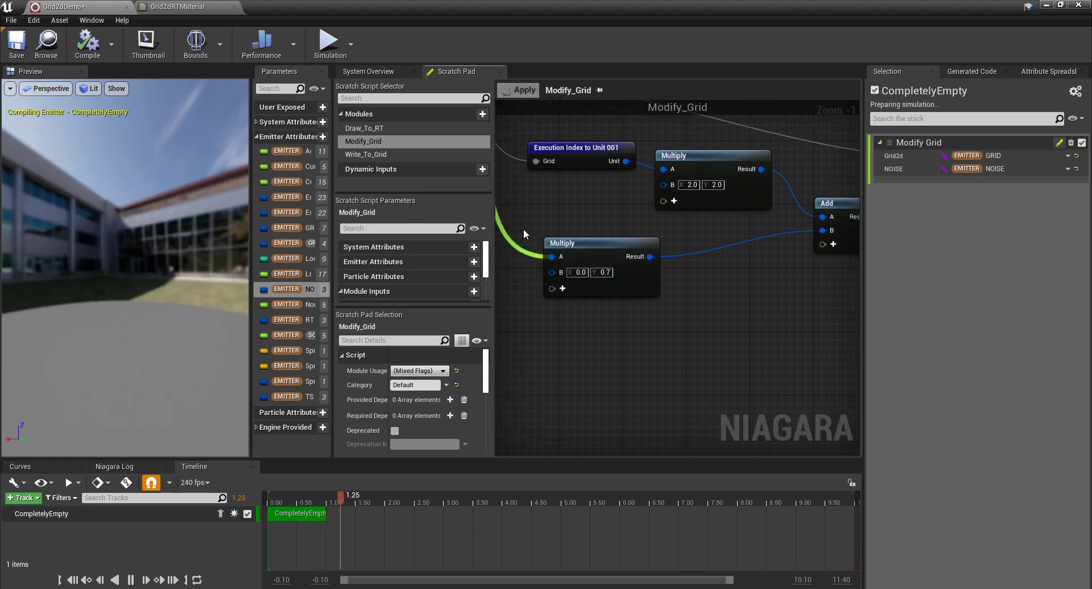
pyautogui.moveTo(524, 126); pyautogui.dragTo(667, 142, button='right')
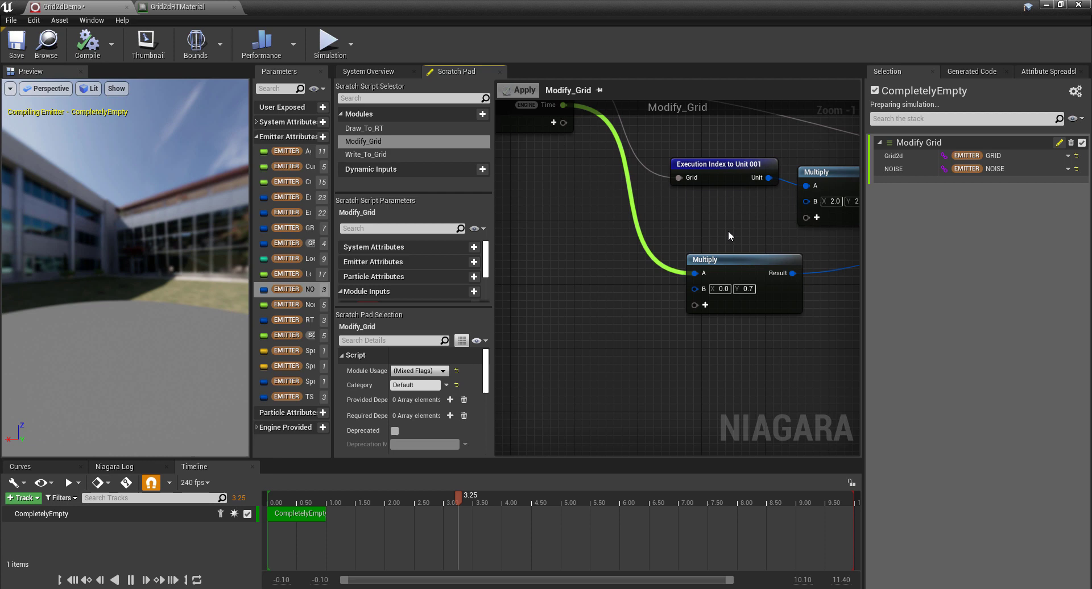
# Set the Y value of the time Multiply's B input to 0.3 and apply the script
pyautogui.moveTo(728, 231); pyautogui.dragTo(566, 196, button='right')
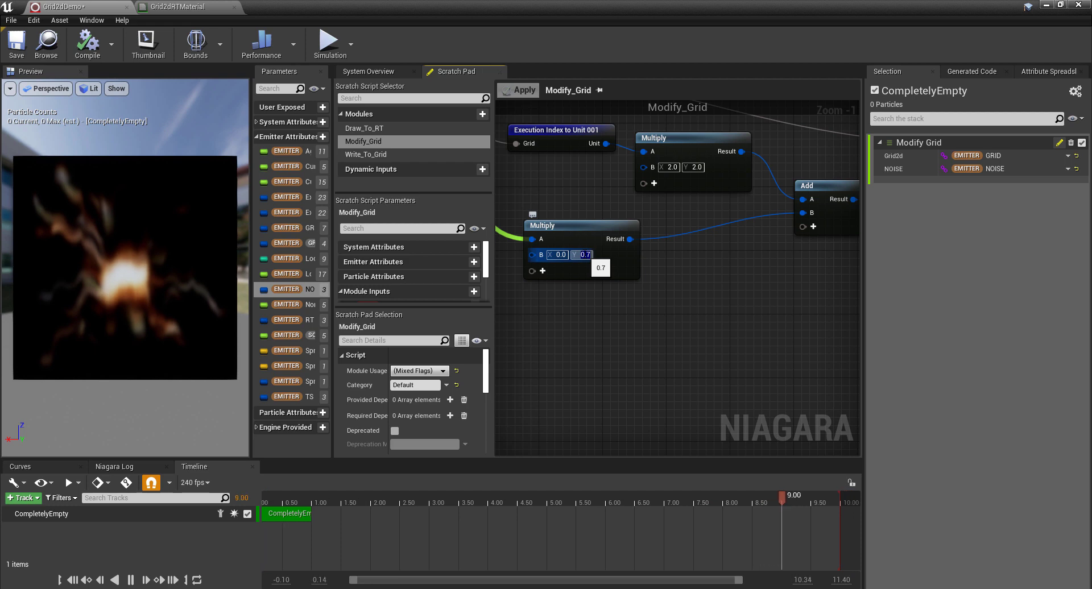
pyautogui.write('0.3')
pyautogui.press('Return')
pyautogui.click(533, 91)
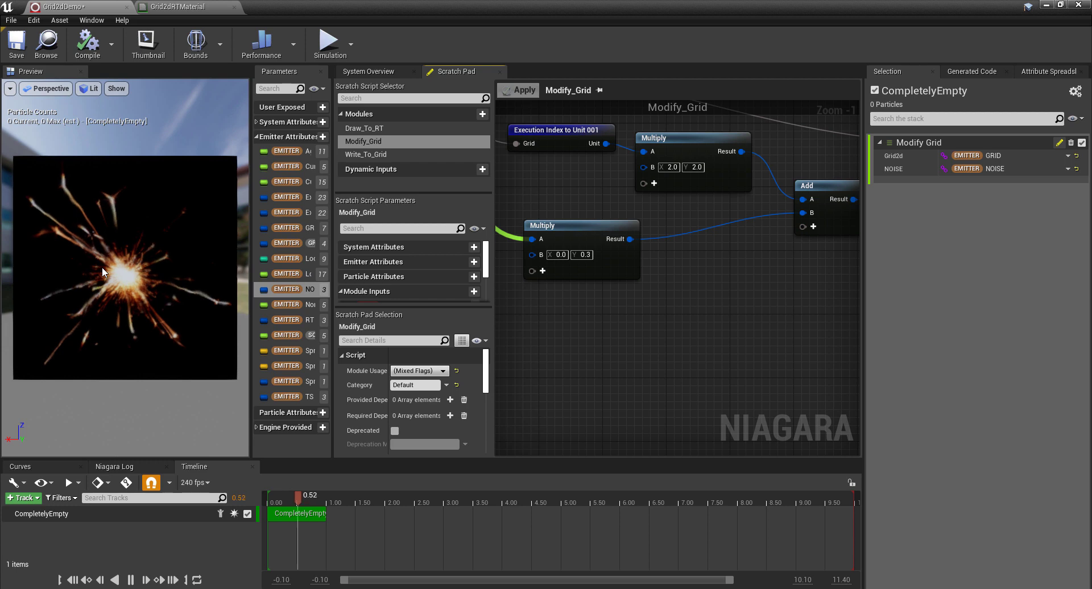
# In Grid2dRTMaterial, connect Texture Sample's RGB to Emissive Color as well, set Blend Mode to Additive, and apply the material
pyautogui.click(179, 6)
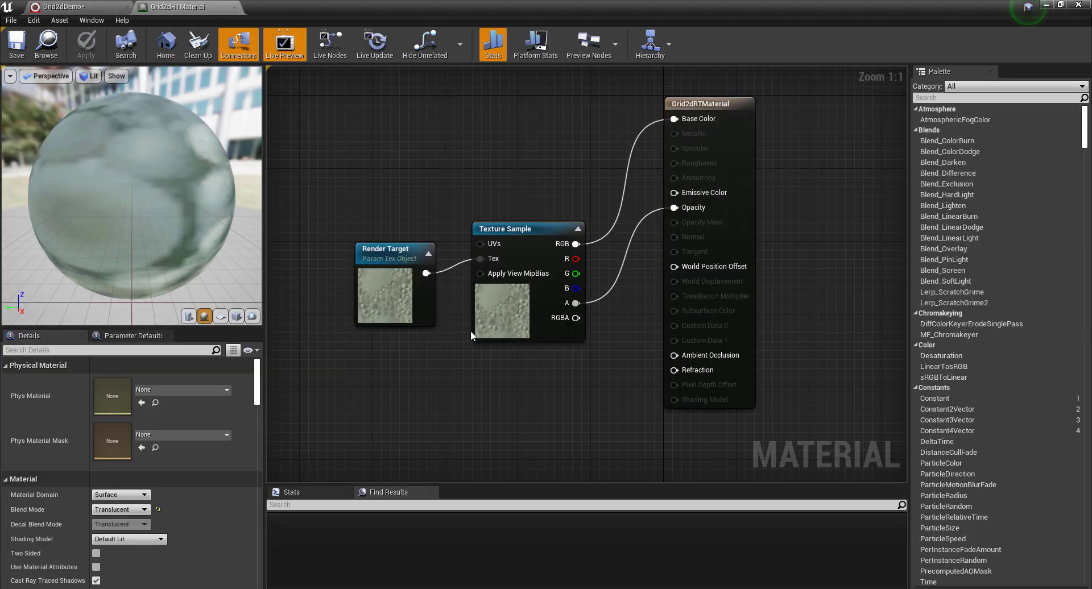
pyautogui.moveTo(576, 244); pyautogui.dragTo(674, 193)
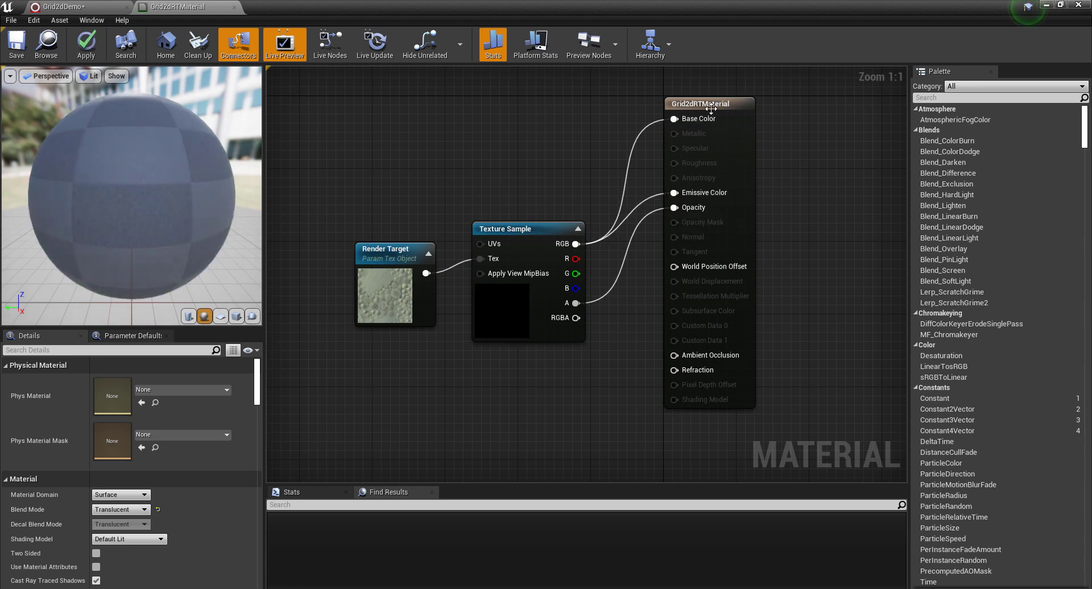
pyautogui.click(715, 103)
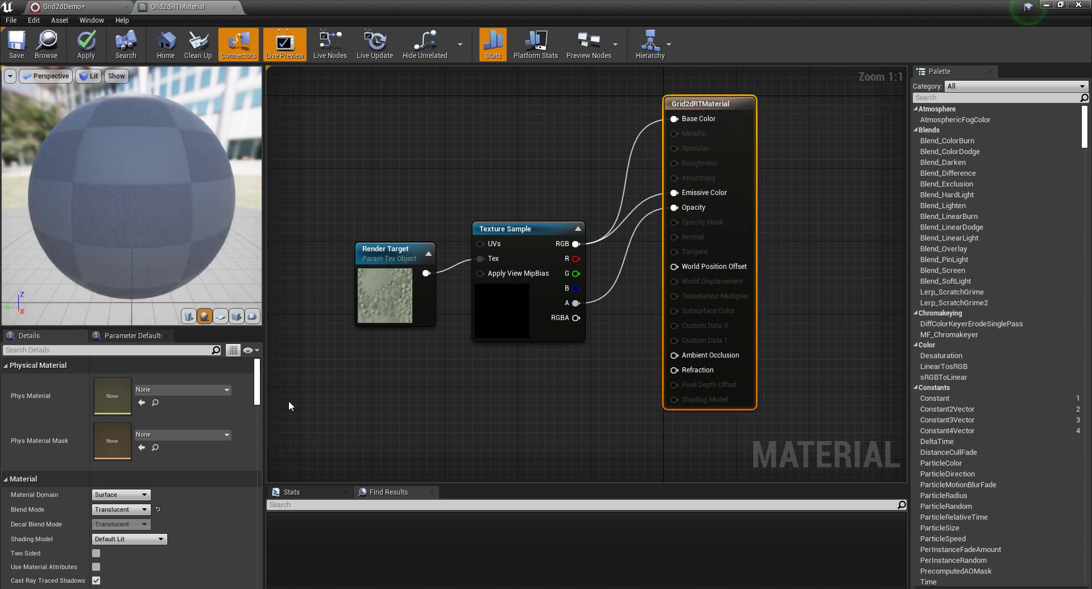
pyautogui.click(121, 510)
pyautogui.click(111, 542)
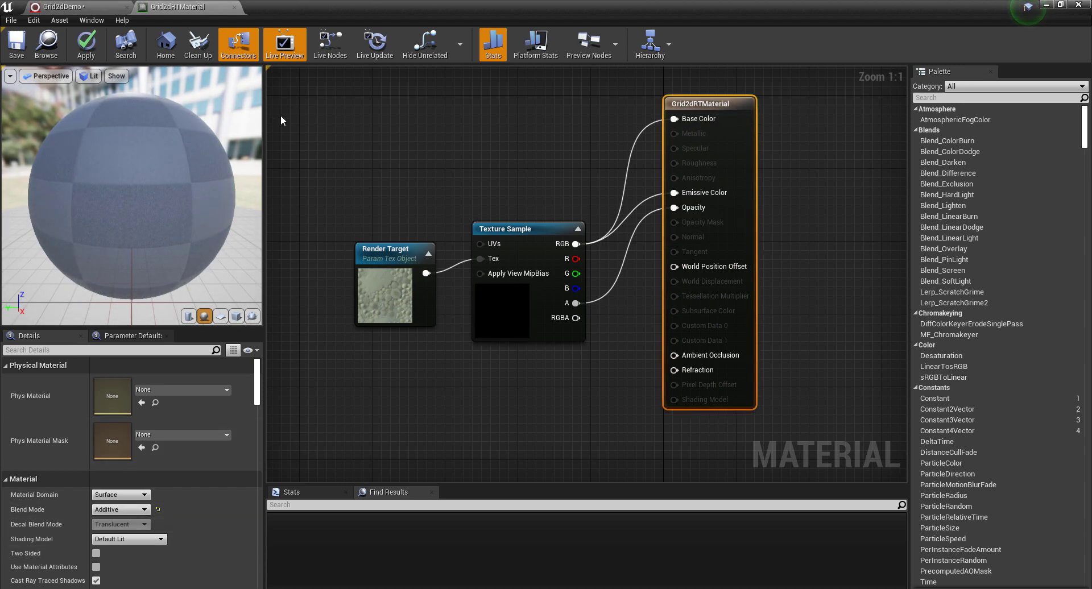
pyautogui.click(85, 44)
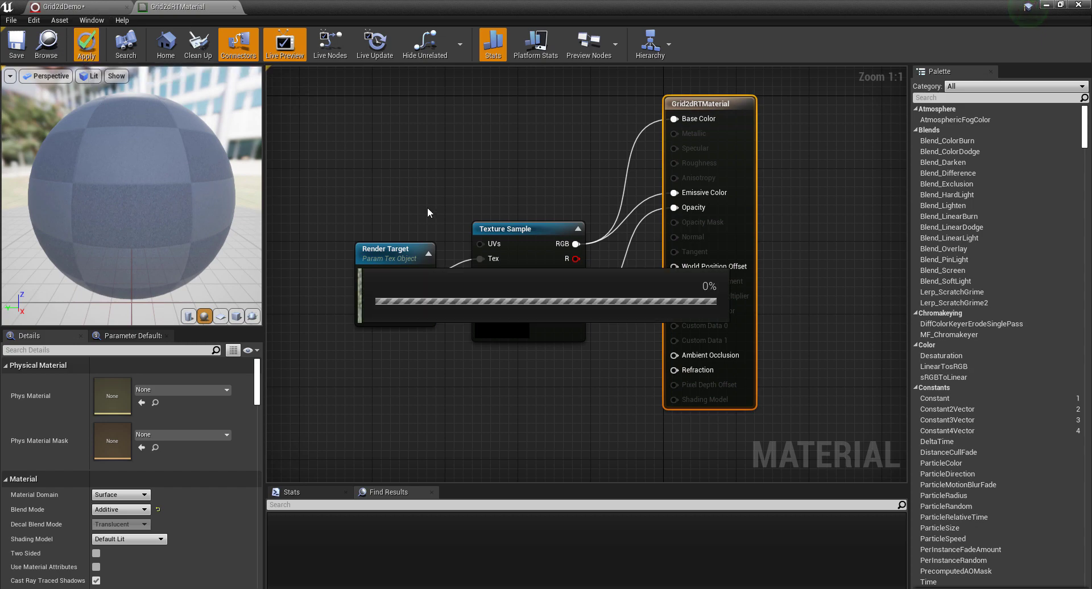
pyautogui.click(80, 7)
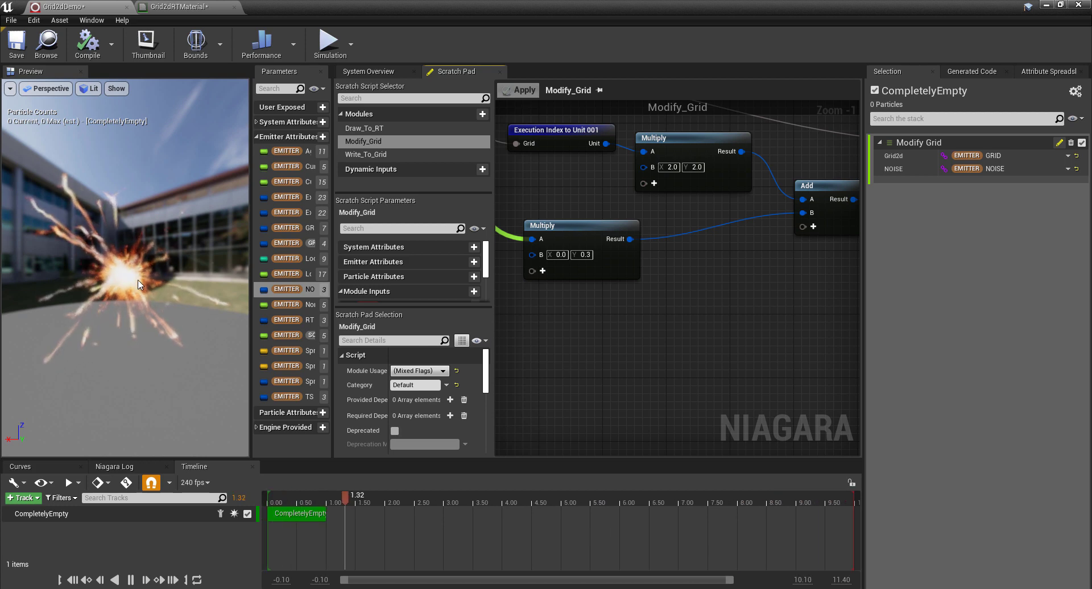
# Move the time Multiply node in Modify_Grid closer to the Add node, beneath the 2.0 tiling Multiply
pyautogui.scroll(-2, 668, 330)
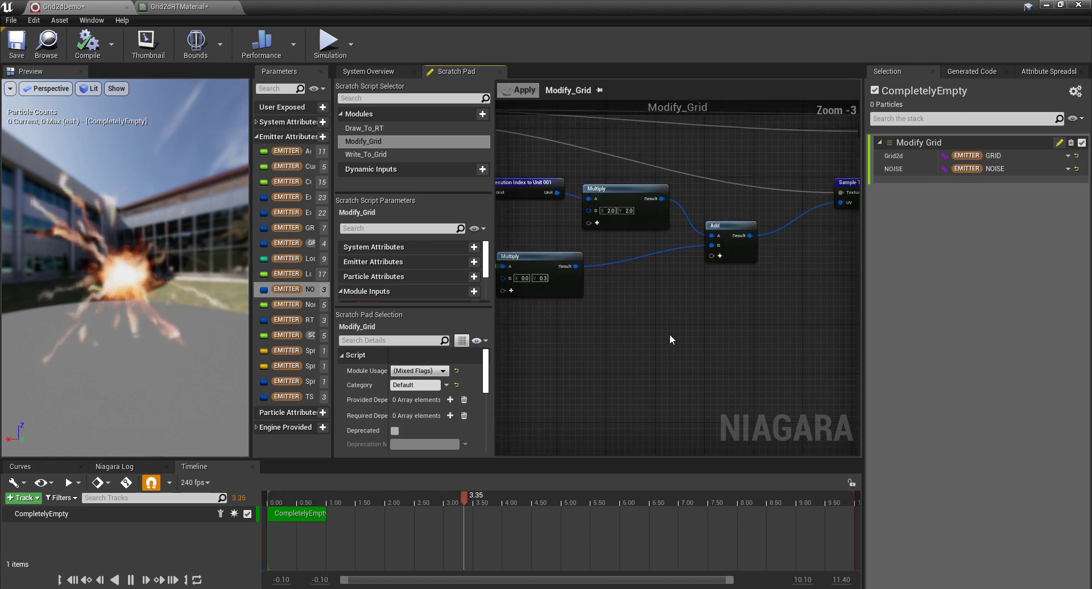
pyautogui.moveTo(794, 321); pyautogui.dragTo(692, 323, button='right')
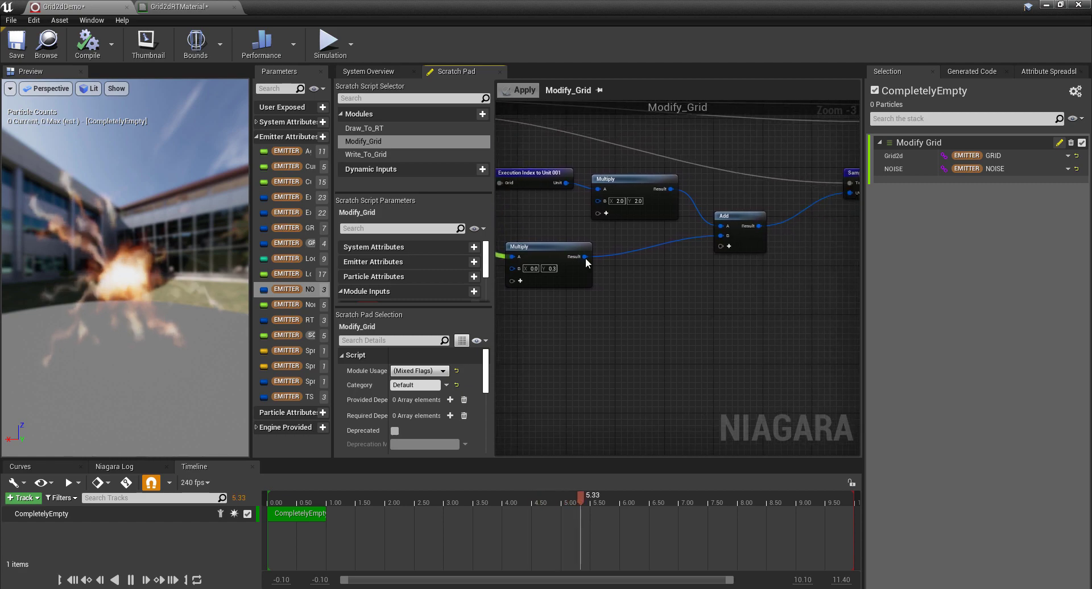
pyautogui.moveTo(556, 253); pyautogui.dragTo(636, 252)
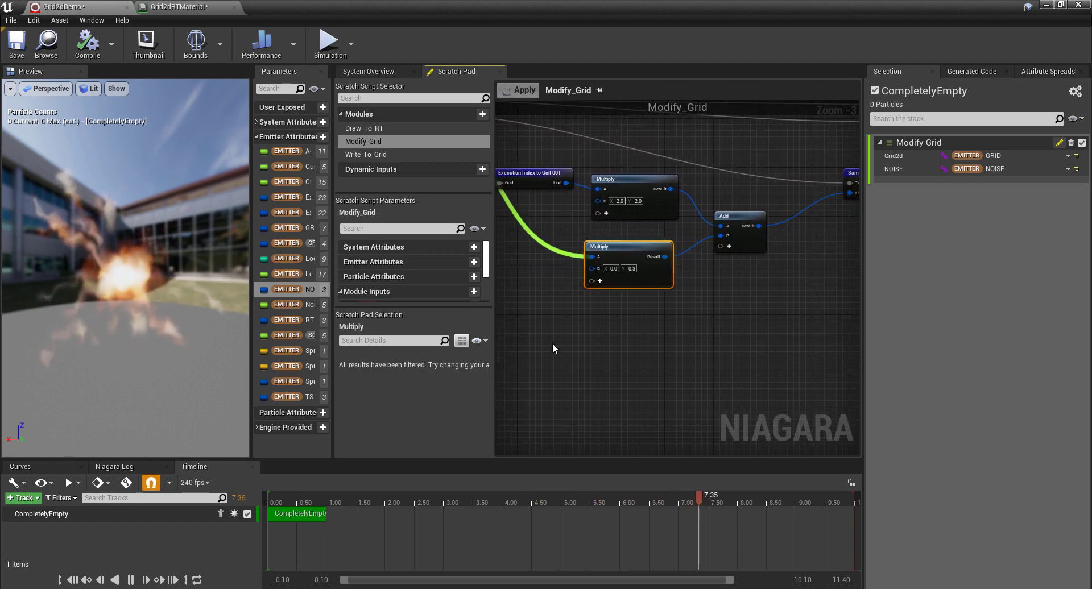
pyautogui.moveTo(702, 348); pyautogui.dragTo(720, 380, button='right')
# Open the Write_To_Grid script and examine its Less Than, Sample Texture 2D and If nodes up to Map Set
pyautogui.click(371, 154)
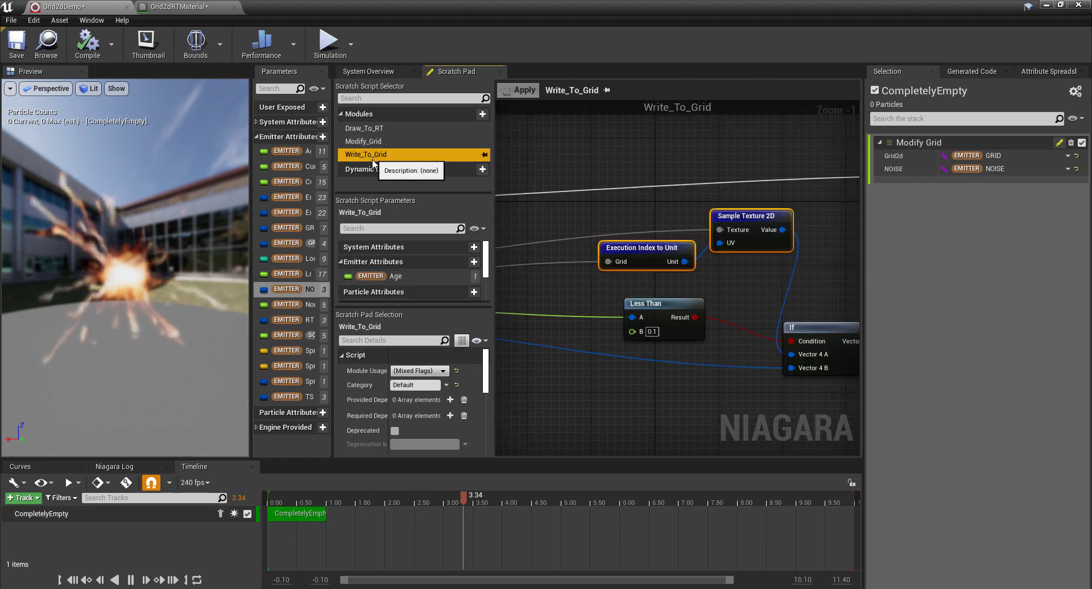
pyautogui.moveTo(590, 363); pyautogui.dragTo(775, 296, button='right')
pyautogui.scroll(-3, 743, 312)
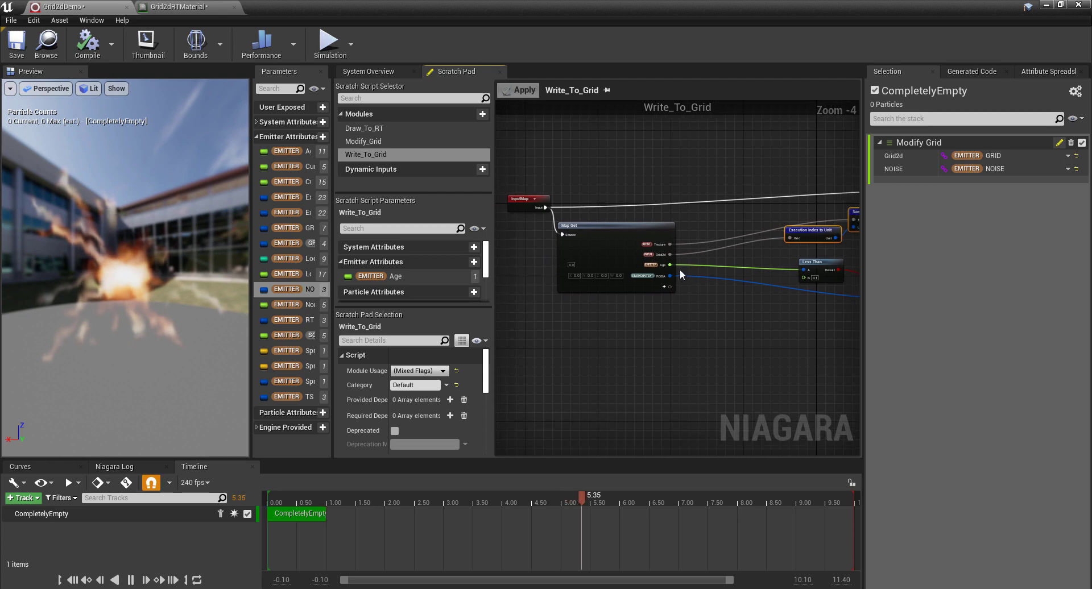
pyautogui.scroll(5, 808, 268)
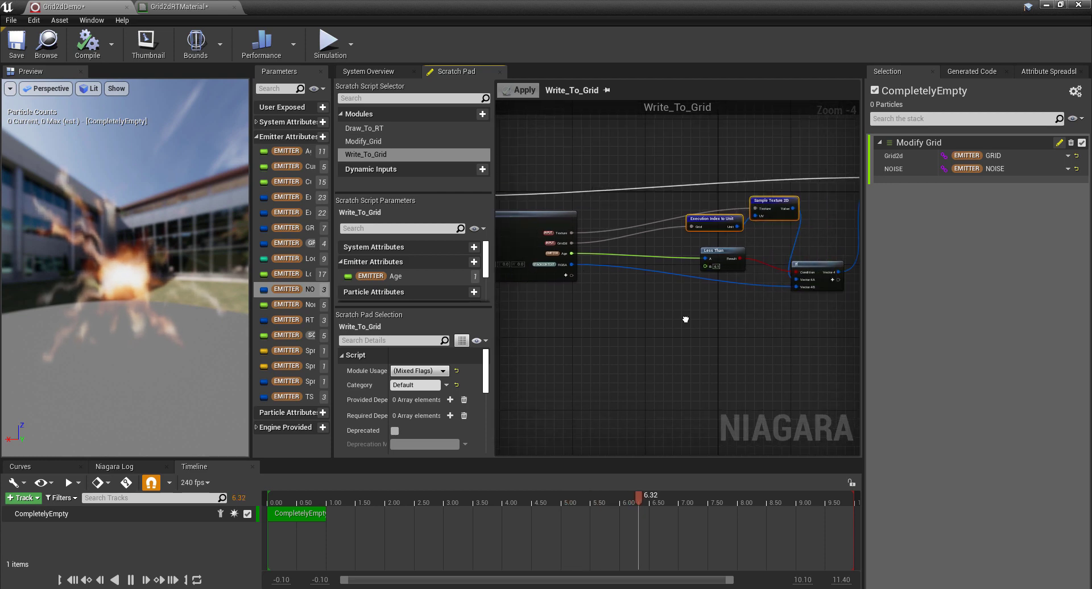
pyautogui.click(715, 267)
pyautogui.scroll(-2, 695, 302)
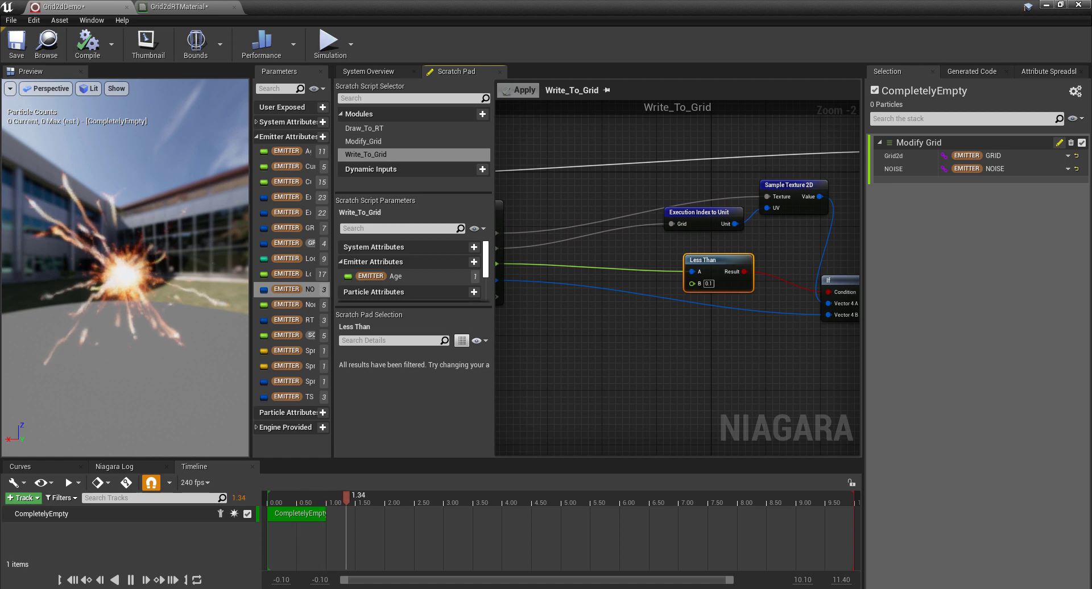
pyautogui.moveTo(633, 320); pyautogui.dragTo(644, 301, button='right')
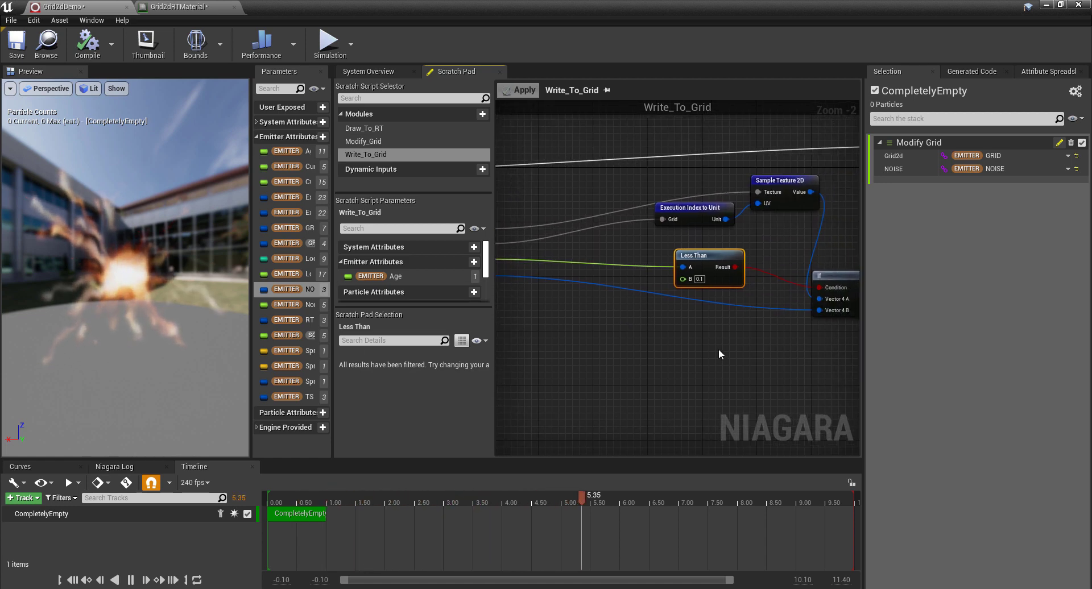
pyautogui.moveTo(718, 349); pyautogui.dragTo(663, 319, button='right')
pyautogui.moveTo(637, 160); pyautogui.dragTo(755, 195)
pyautogui.moveTo(792, 169); pyautogui.dragTo(686, 230, button='right')
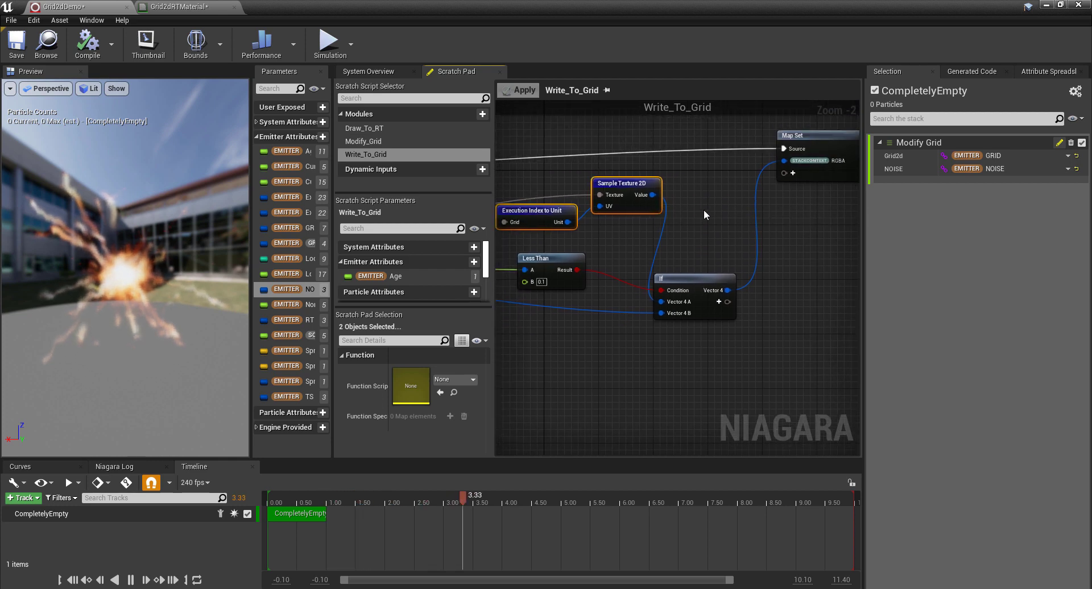
# Create an Add node in Write_To_Grid and connect Sample Texture 2D's Value to its A input
pyautogui.rightClick(704, 215)
pyautogui.write('add')
pyautogui.press('Return')
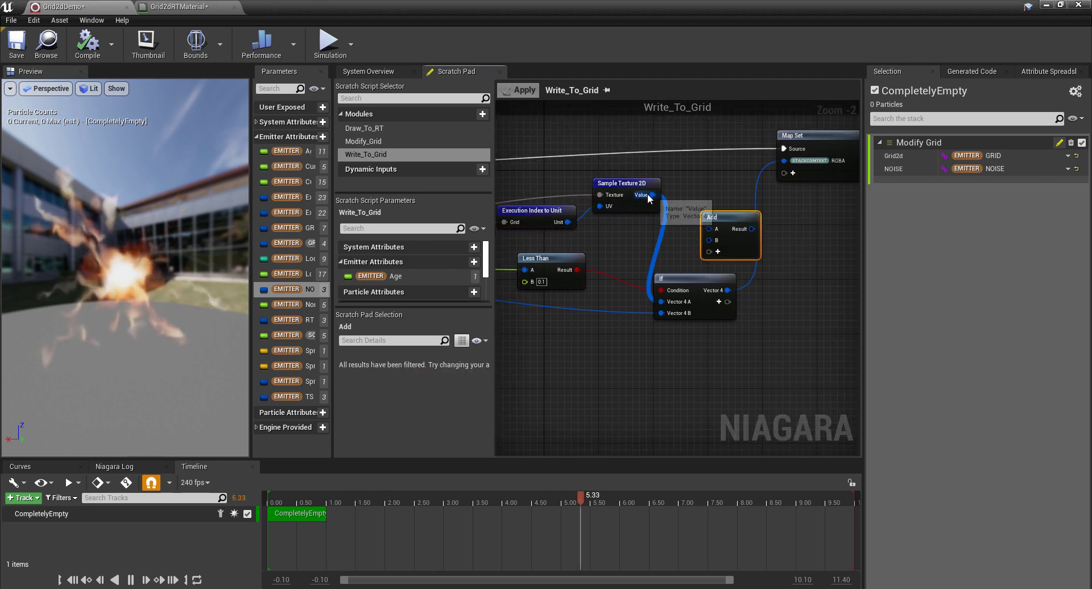
pyautogui.moveTo(649, 196); pyautogui.dragTo(709, 228)
pyautogui.moveTo(684, 247); pyautogui.dragTo(746, 226, button='right')
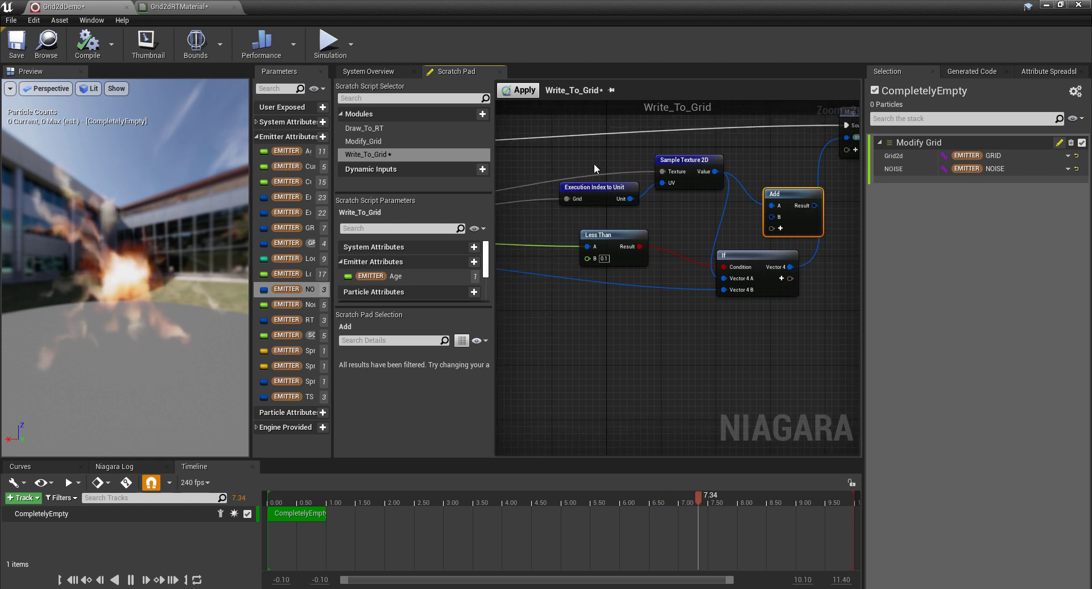
# Connect the incoming RGBA to Add's B input and Add's Result to Map Set's RGBA, and apply Write_To_Grid
pyautogui.moveTo(594, 165); pyautogui.dragTo(687, 205)
pyautogui.moveTo(681, 215); pyautogui.dragTo(817, 173, button='right')
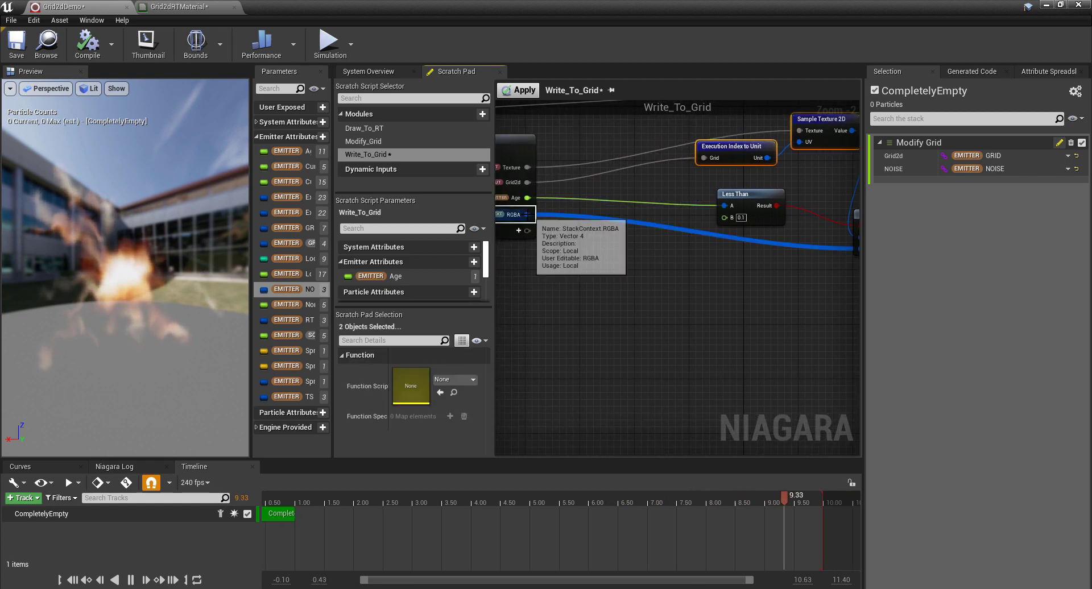
pyautogui.moveTo(528, 215); pyautogui.dragTo(838, 177)
pyautogui.moveTo(785, 192); pyautogui.dragTo(622, 239, button='right')
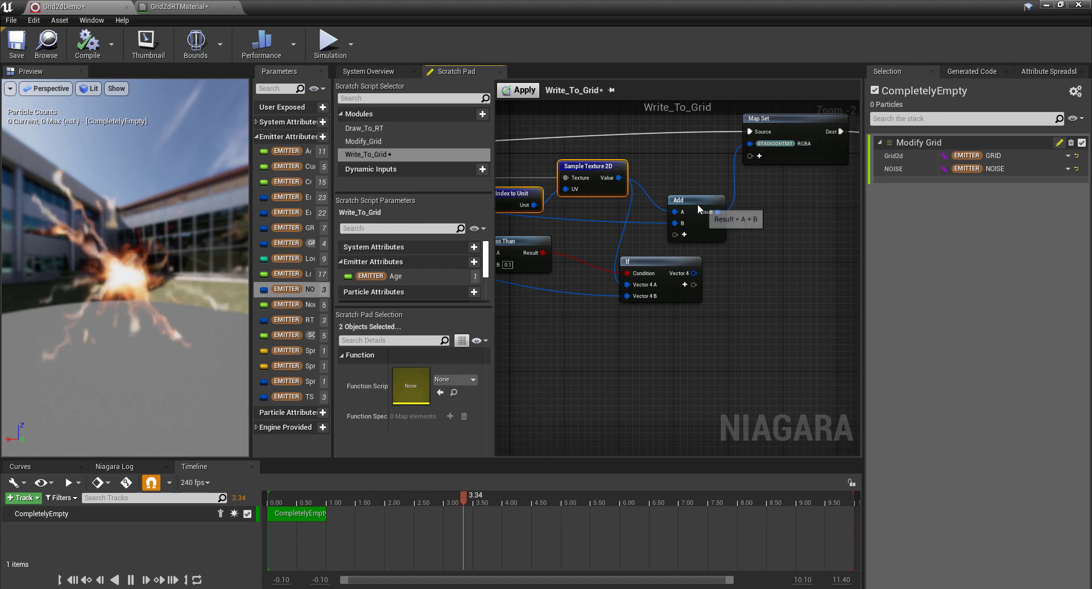
pyautogui.moveTo(699, 209); pyautogui.dragTo(699, 182)
pyautogui.click(520, 92)
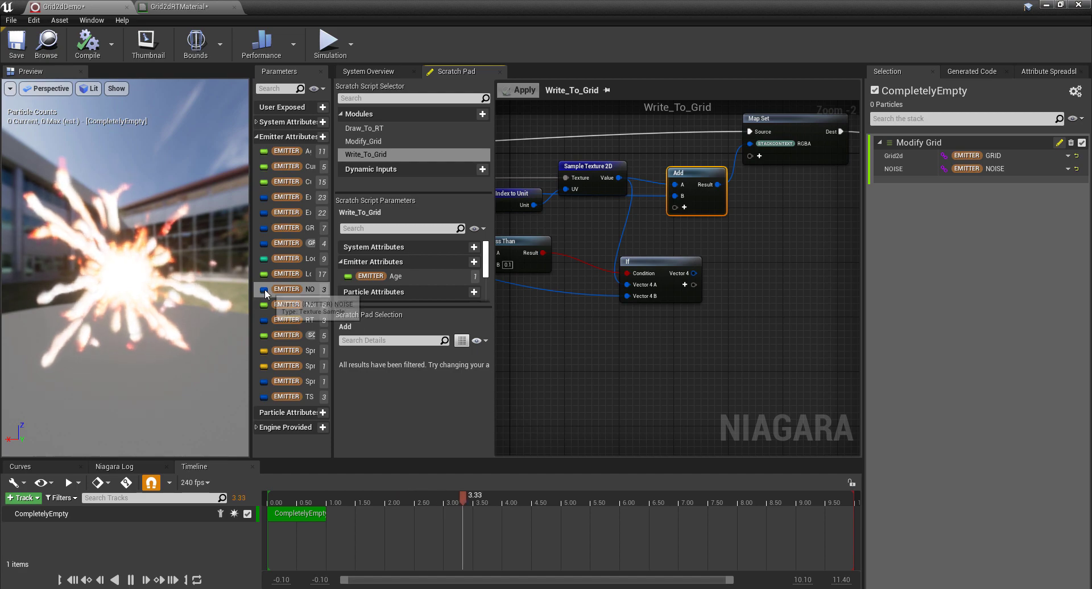
pyautogui.moveTo(592, 340); pyautogui.dragTo(664, 320, button='right')
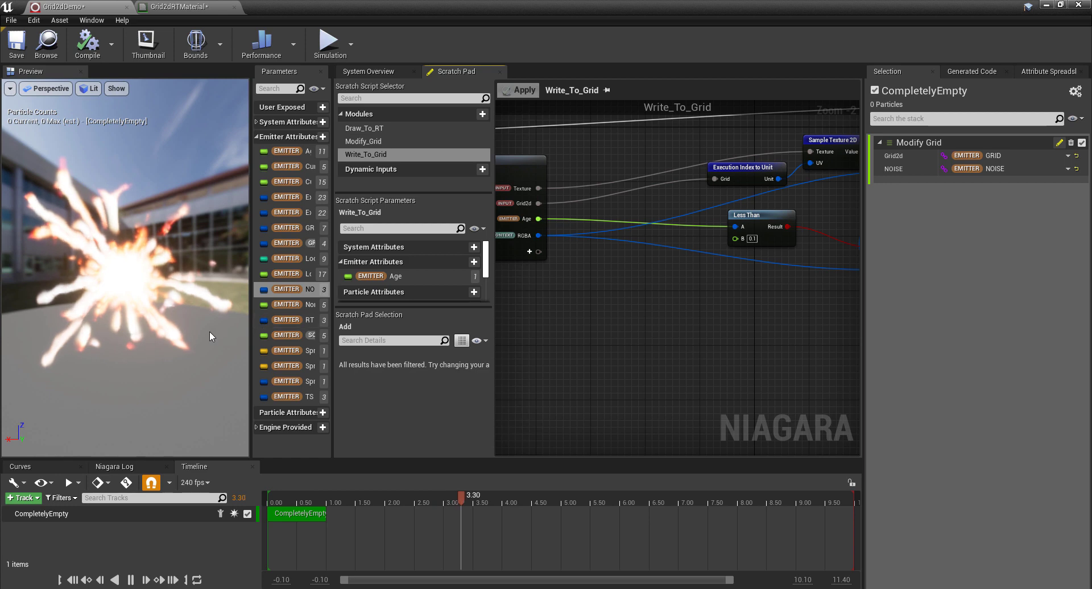
pyautogui.moveTo(209, 332)
pyautogui.mouseDown()
pyautogui.moveTo(165, 338)
pyautogui.moveTo(205, 347)
pyautogui.mouseUp()
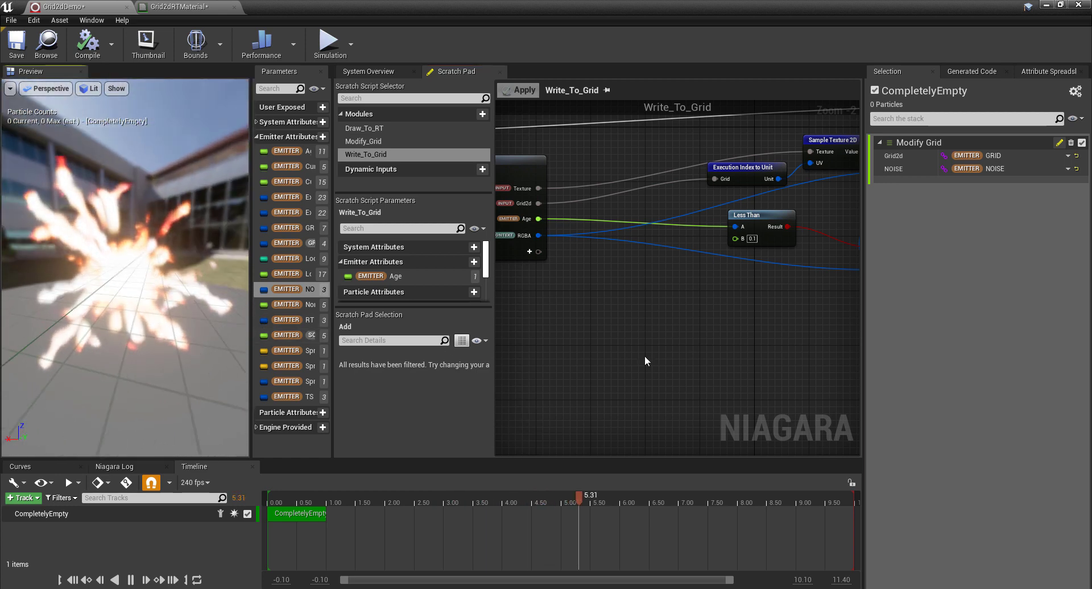
pyautogui.click(715, 362)
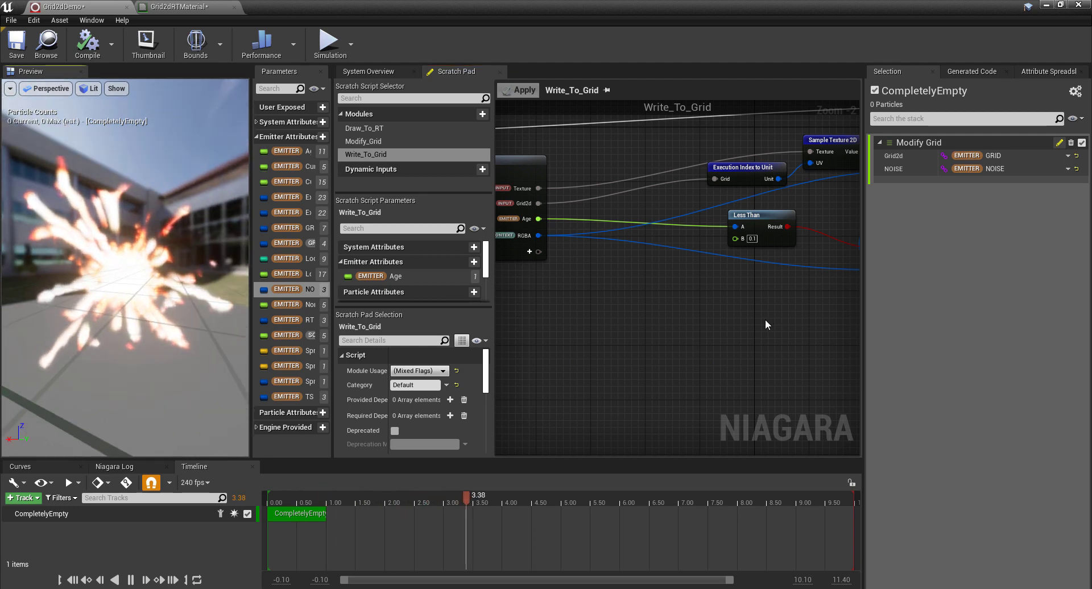
# In Modify_Grid, set the Y value of the time Multiply's B input to 0.1
pyautogui.click(373, 141)
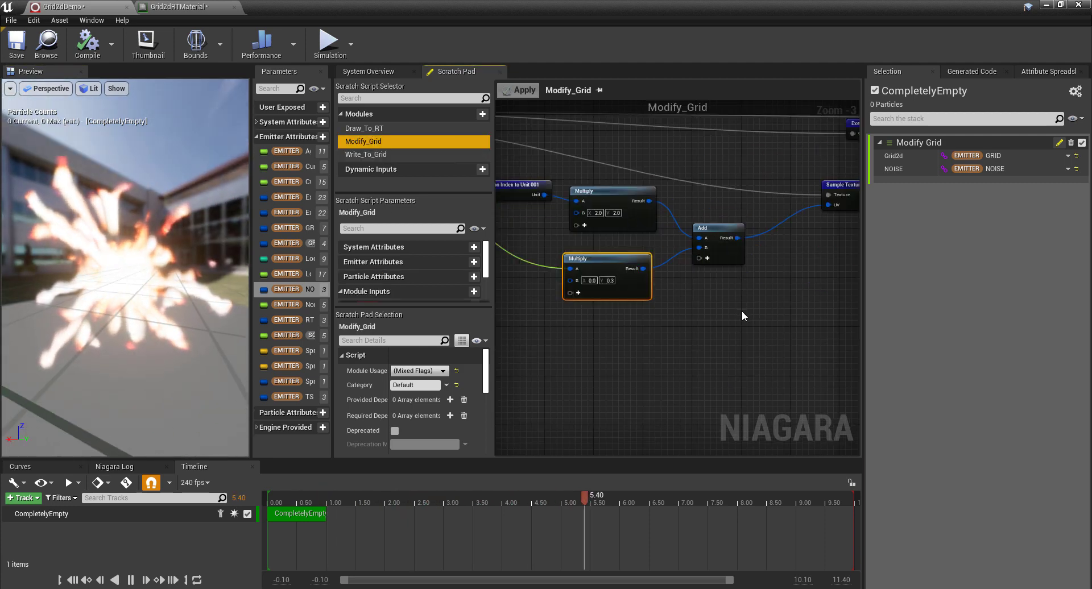
pyautogui.moveTo(651, 340); pyautogui.dragTo(763, 310, button='right')
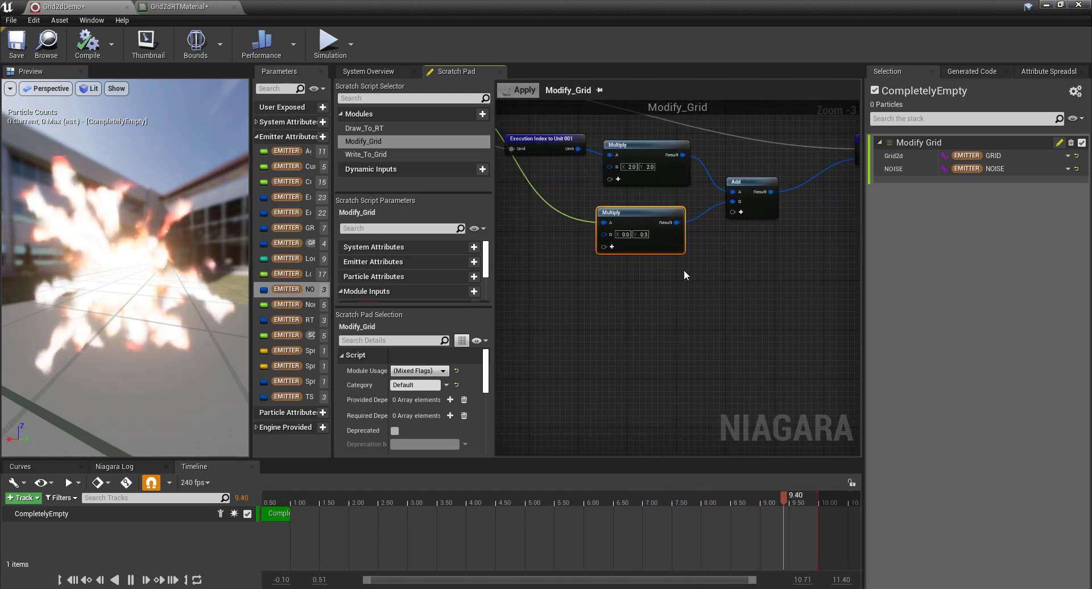
pyautogui.scroll(1, 689, 279)
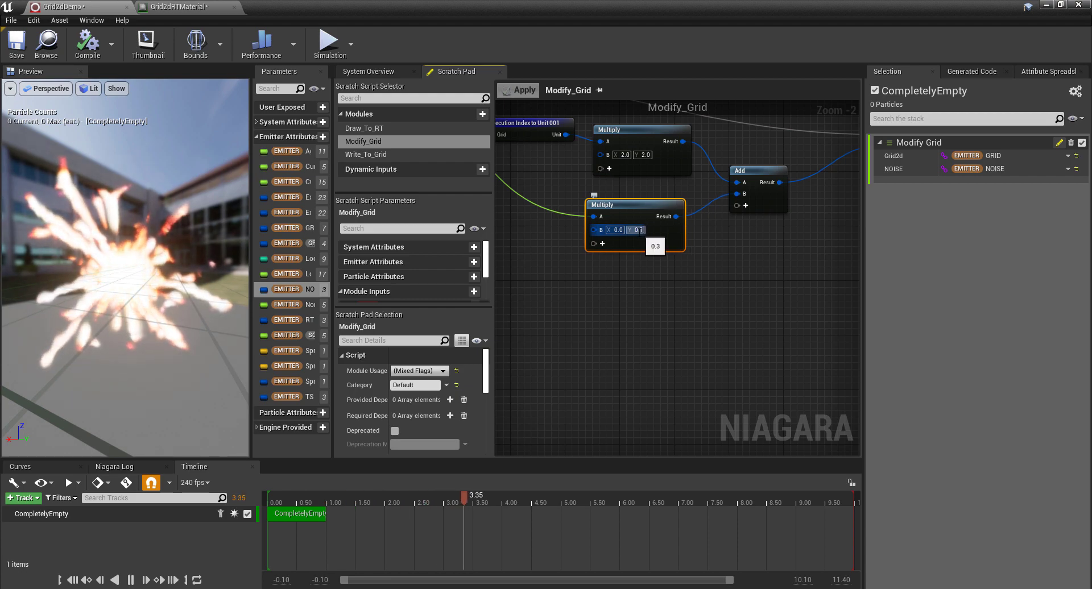
# Set the B value of the Multiply after the Subtract node to 0.003
pyautogui.moveTo(799, 257); pyautogui.dragTo(503, 252, button='right')
pyautogui.scroll(-2, 580, 234)
pyautogui.scroll(2, 685, 261)
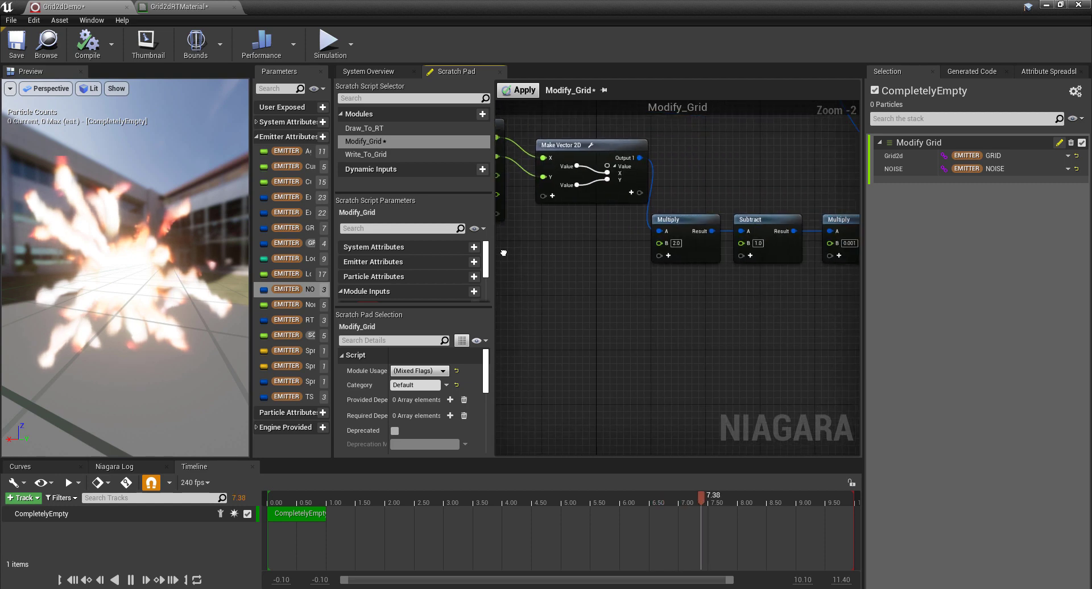
pyautogui.moveTo(858, 239); pyautogui.dragTo(732, 237, button='right')
pyautogui.scroll(1, 732, 236)
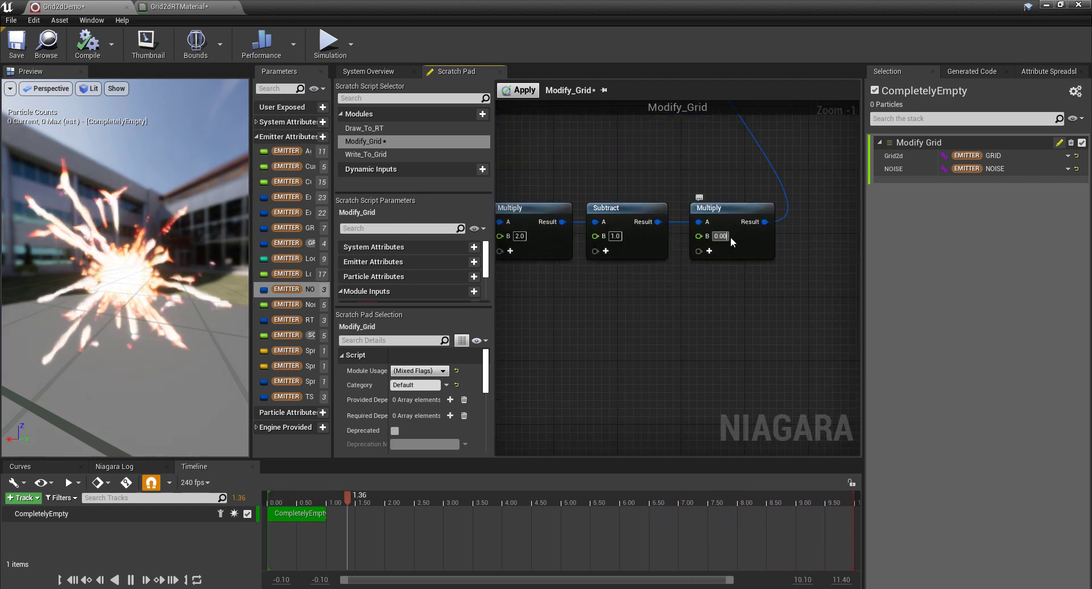
pyautogui.write('3')
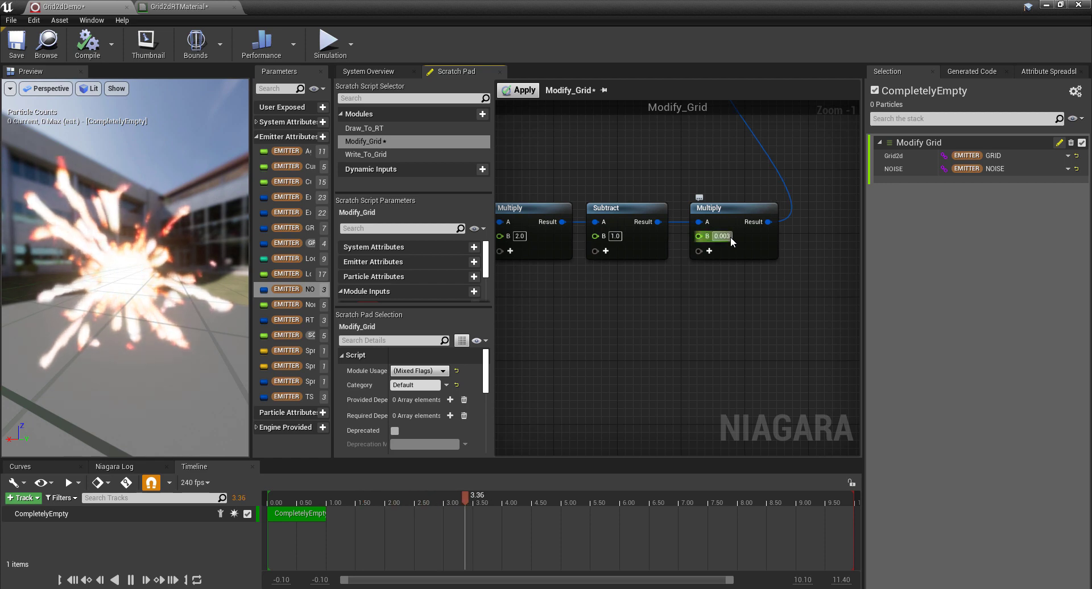
# Apply the Modify_Grid script and inspect the distorted effect from different angles in the preview
pyautogui.press('Return')
pyautogui.click(524, 91)
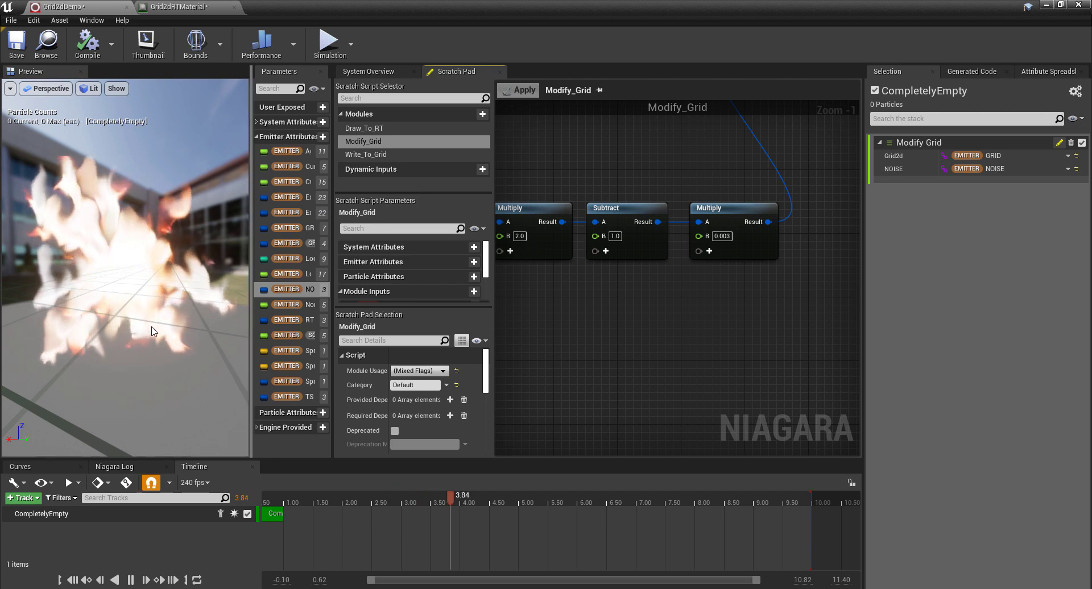
pyautogui.moveTo(114, 295); pyautogui.dragTo(159, 217)
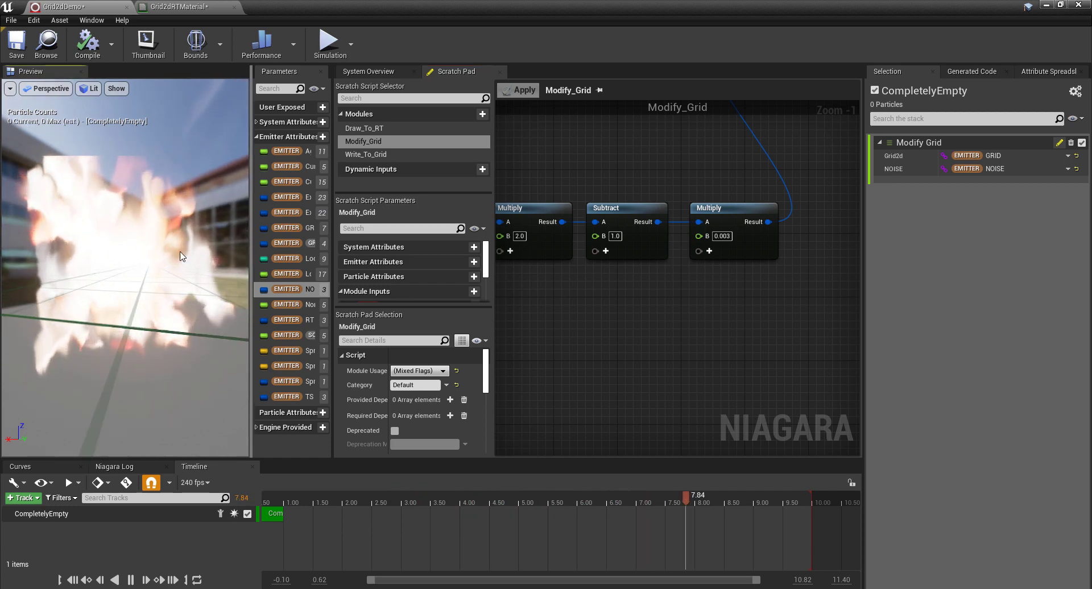
pyautogui.moveTo(181, 250); pyautogui.dragTo(167, 254)
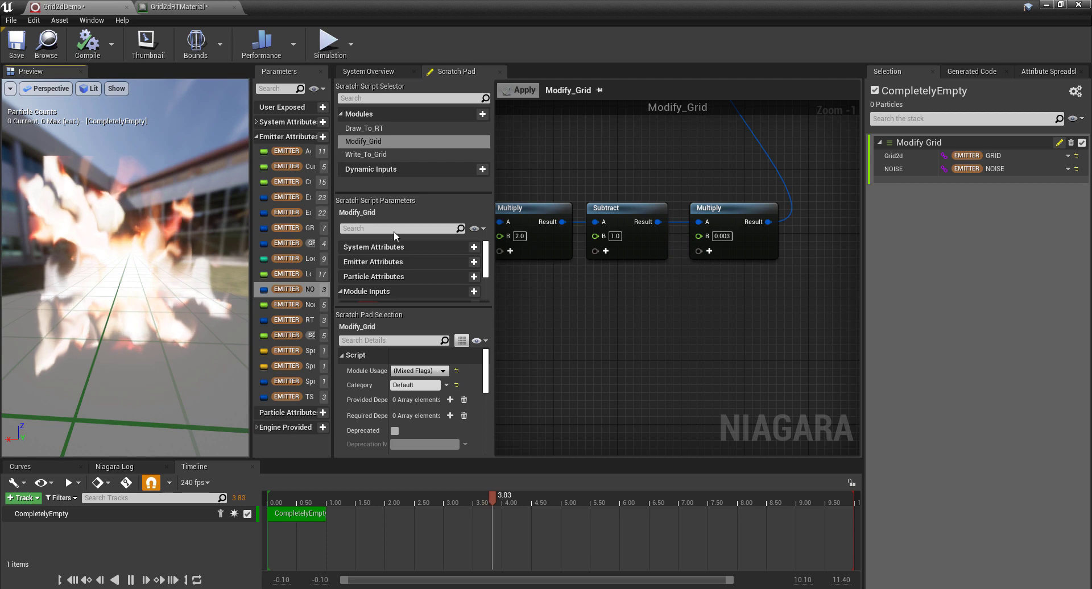
# Create a Multiply node in Modify_Grid with its A input fed by the grid sampling node's Value output
pyautogui.scroll(-3, 653, 301)
pyautogui.moveTo(719, 297); pyautogui.dragTo(744, 216, button='right')
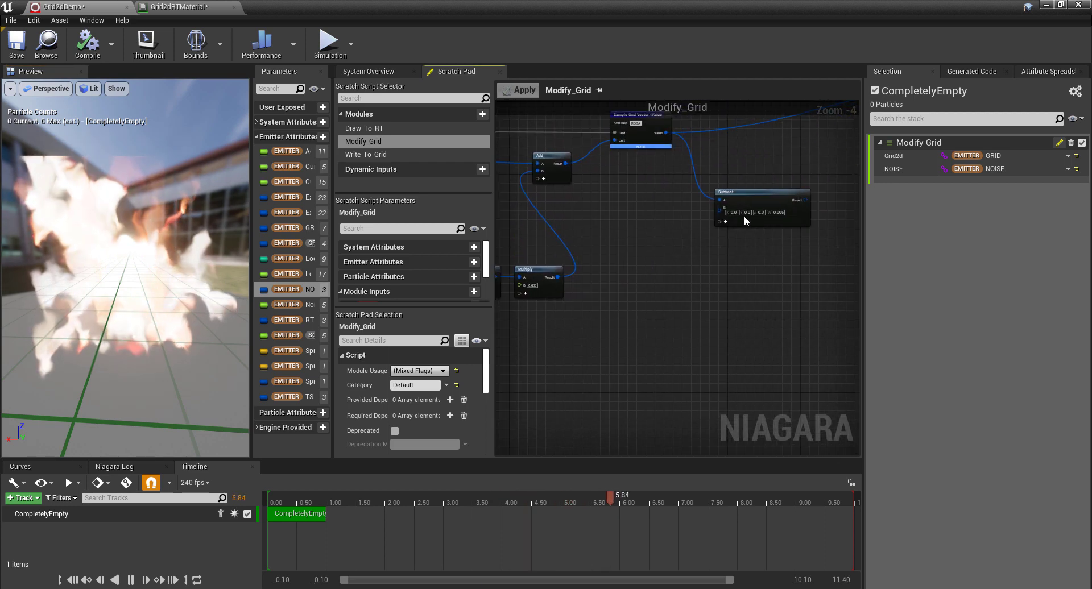
pyautogui.click(759, 200)
pyautogui.moveTo(685, 243); pyautogui.dragTo(605, 309, button='right')
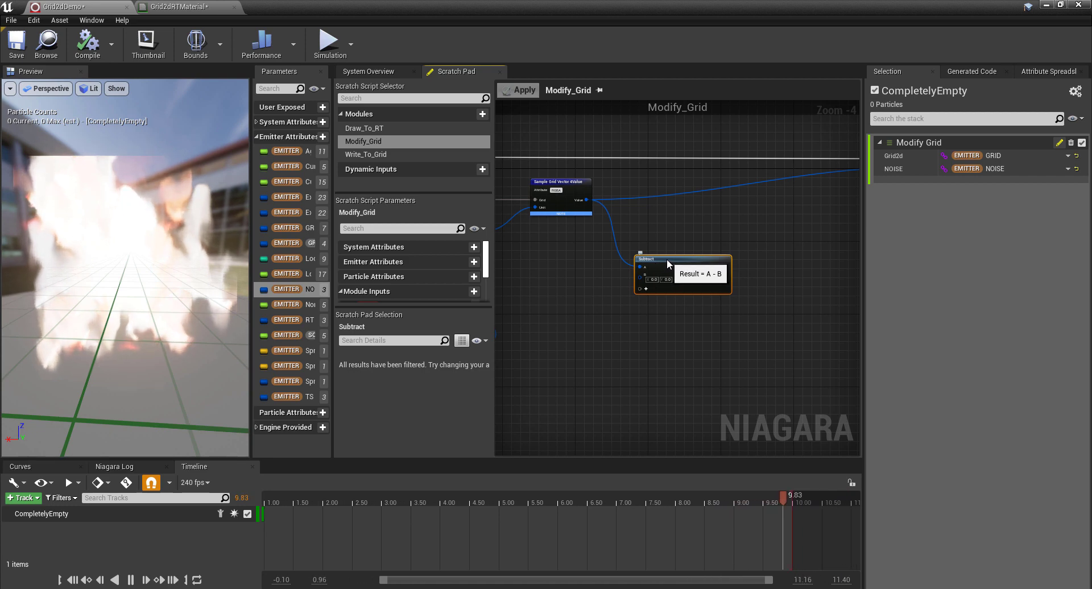
pyautogui.moveTo(633, 212); pyautogui.dragTo(603, 201, button='right')
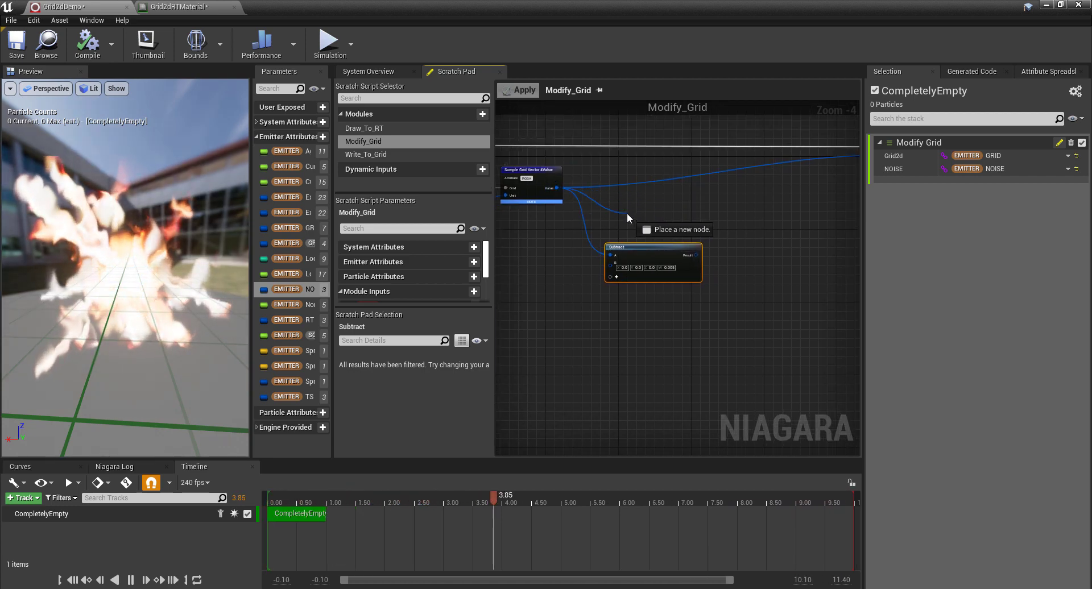
pyautogui.moveTo(628, 214); pyautogui.dragTo(631, 211)
pyautogui.write('mul')
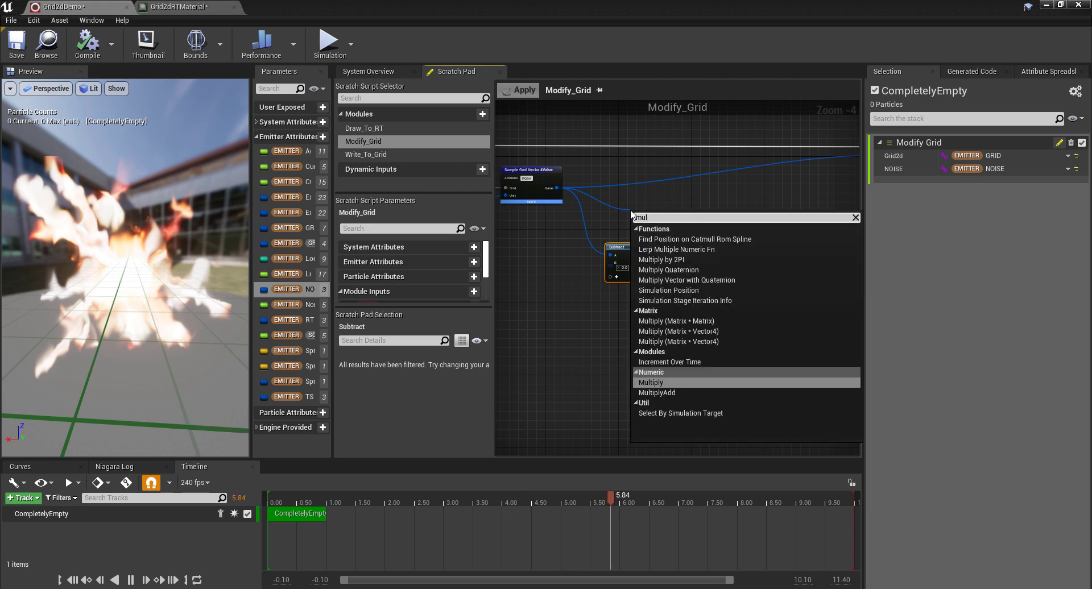
pyautogui.press('Return')
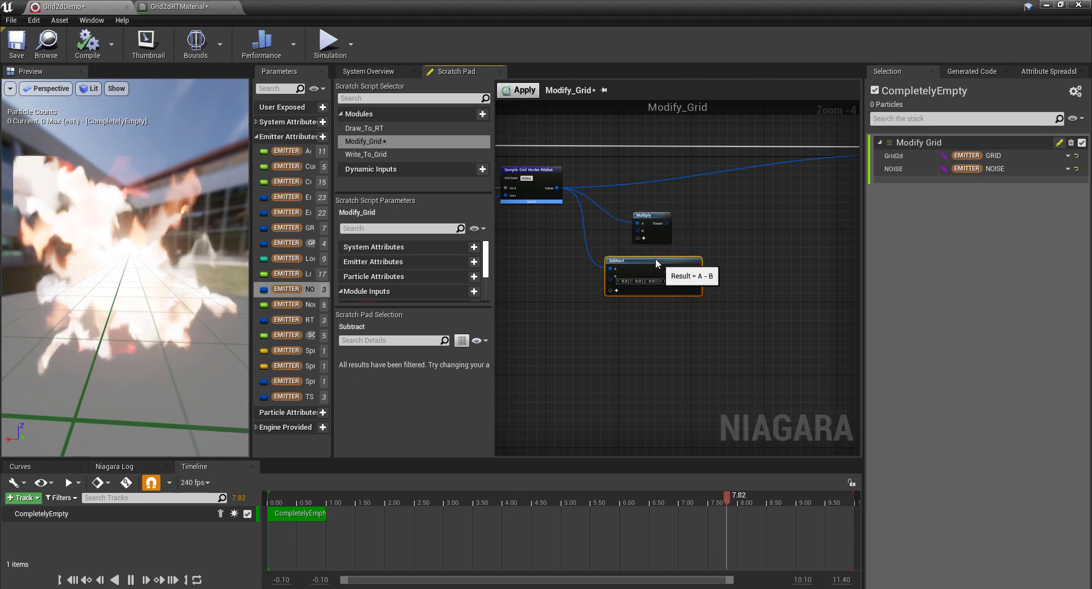
# Convert the new Multiply node's B input to float and set it to 0.99
pyautogui.scroll(5, 655, 258)
pyautogui.rightClick(649, 217)
pyautogui.moveTo(685, 241)
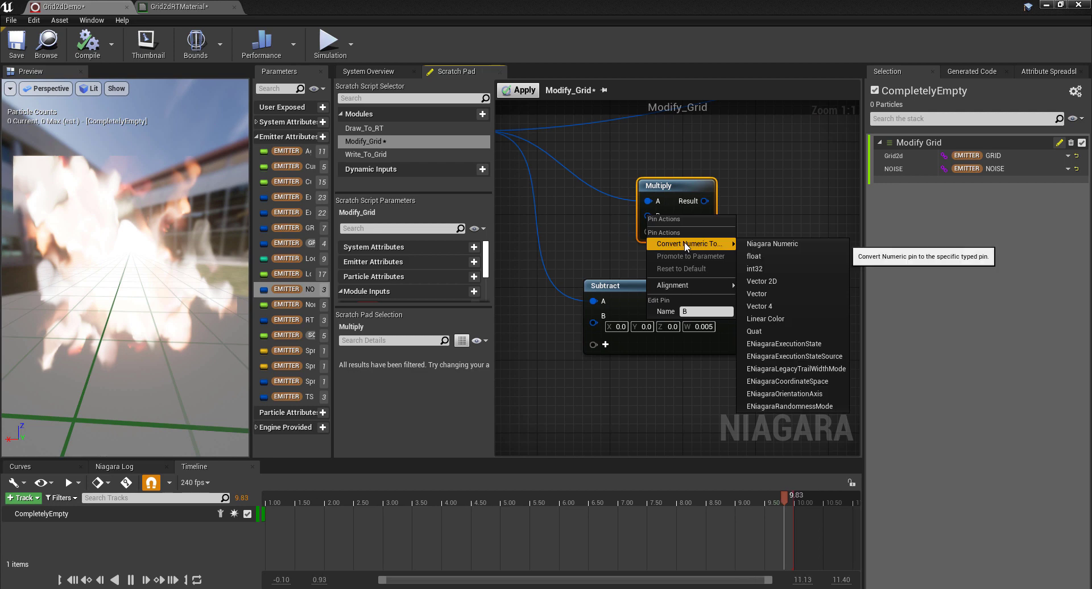
pyautogui.click(765, 269)
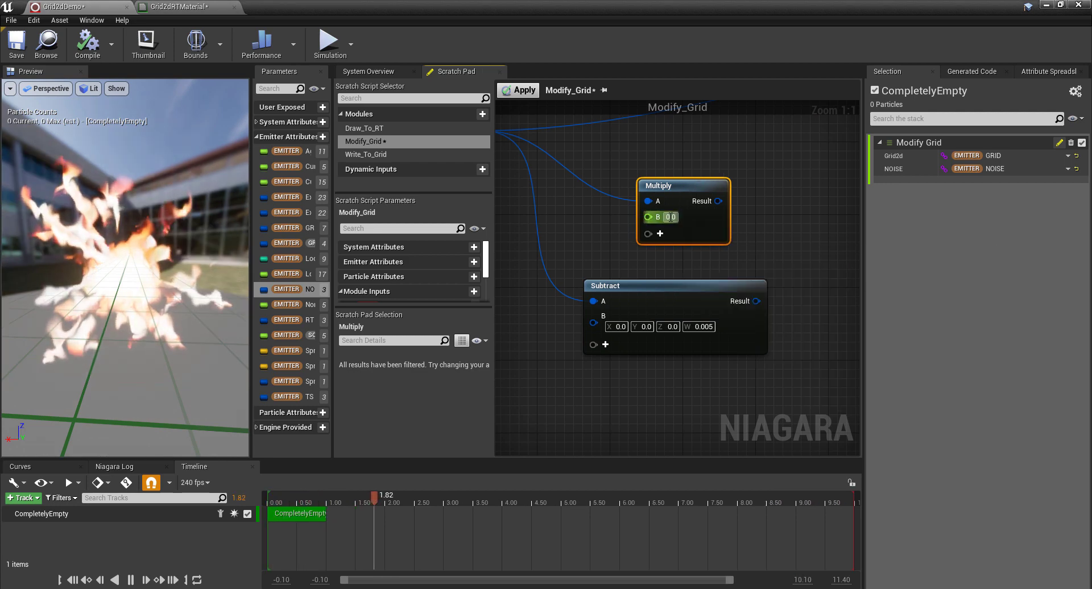
pyautogui.click(655, 296)
pyautogui.click(671, 217)
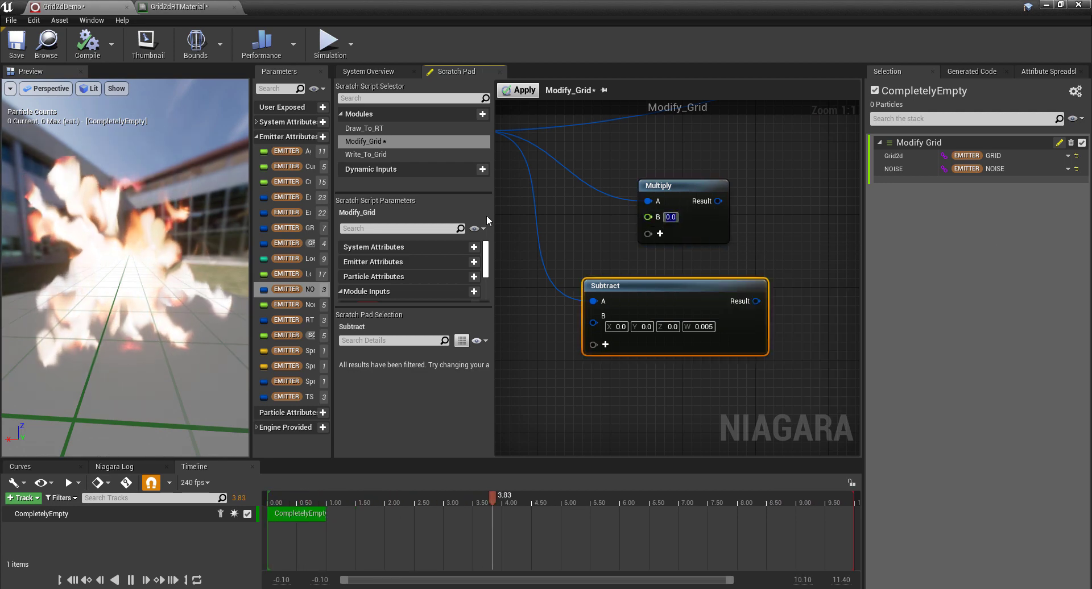
pyautogui.write('0')
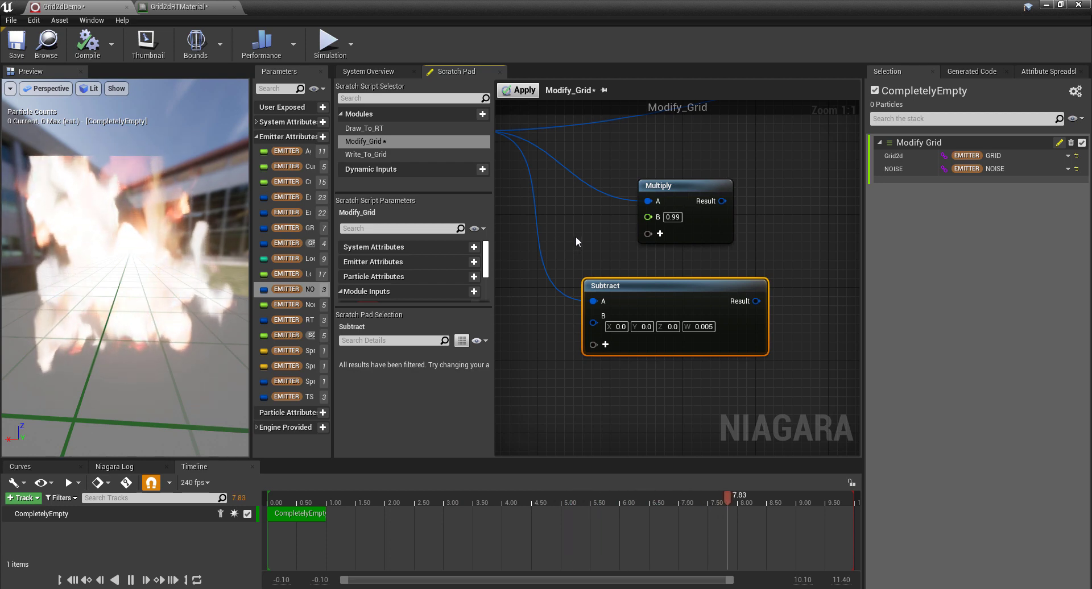
# Connect the new Multiply's Result to Map Set's RGBA input, then apply Modify_Grid and check the effect in the preview
pyautogui.scroll(-3, 576, 237)
pyautogui.scroll(-1, 708, 247)
pyautogui.moveTo(709, 247); pyautogui.dragTo(613, 292, button='right')
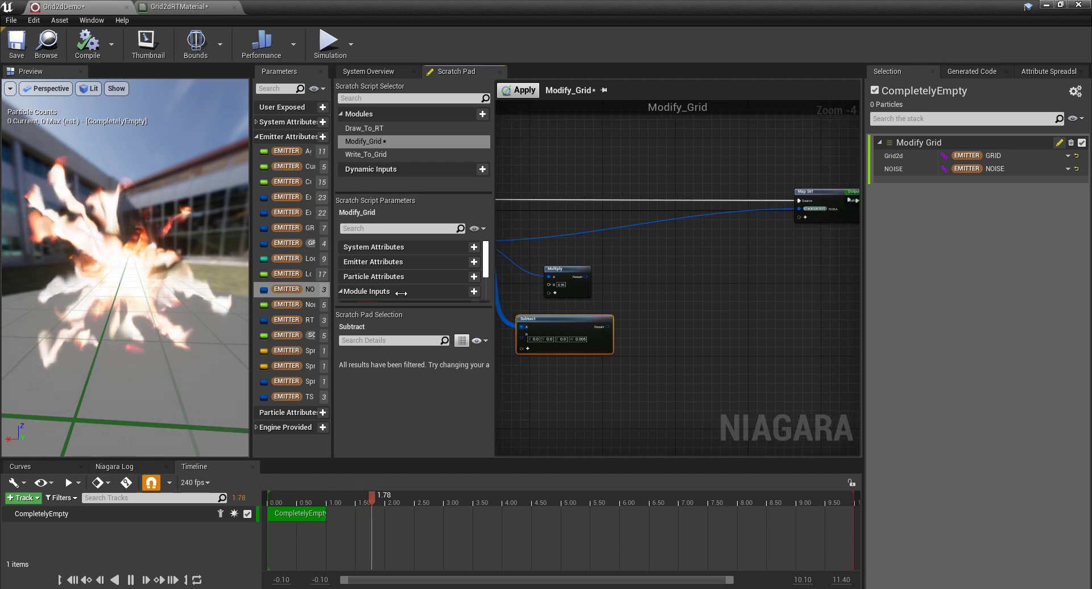
pyautogui.moveTo(585, 276); pyautogui.dragTo(801, 212)
pyautogui.click(515, 91)
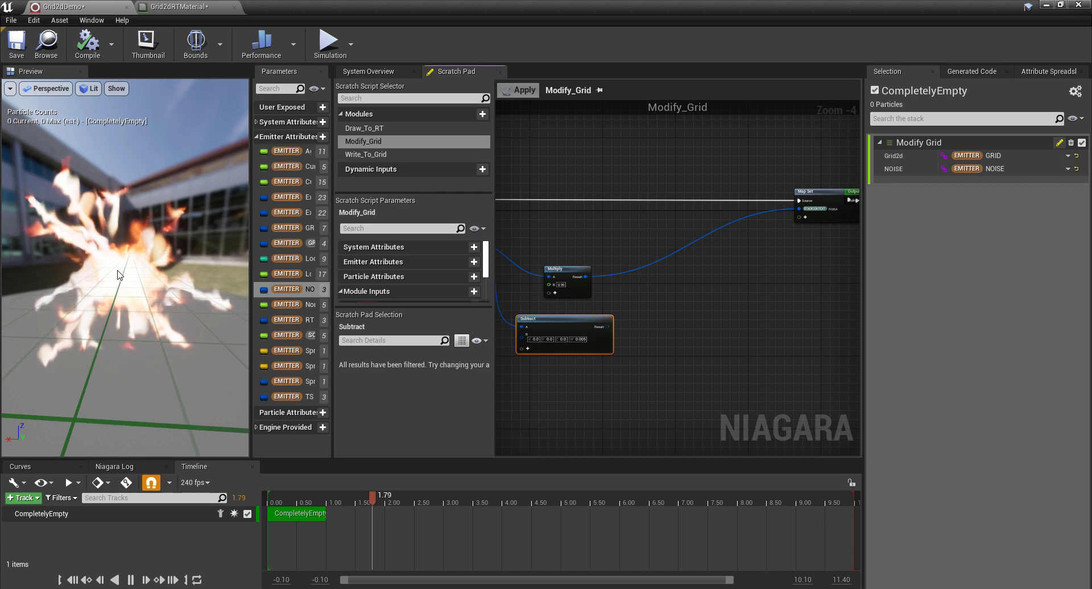
pyautogui.moveTo(118, 271); pyautogui.dragTo(170, 214)
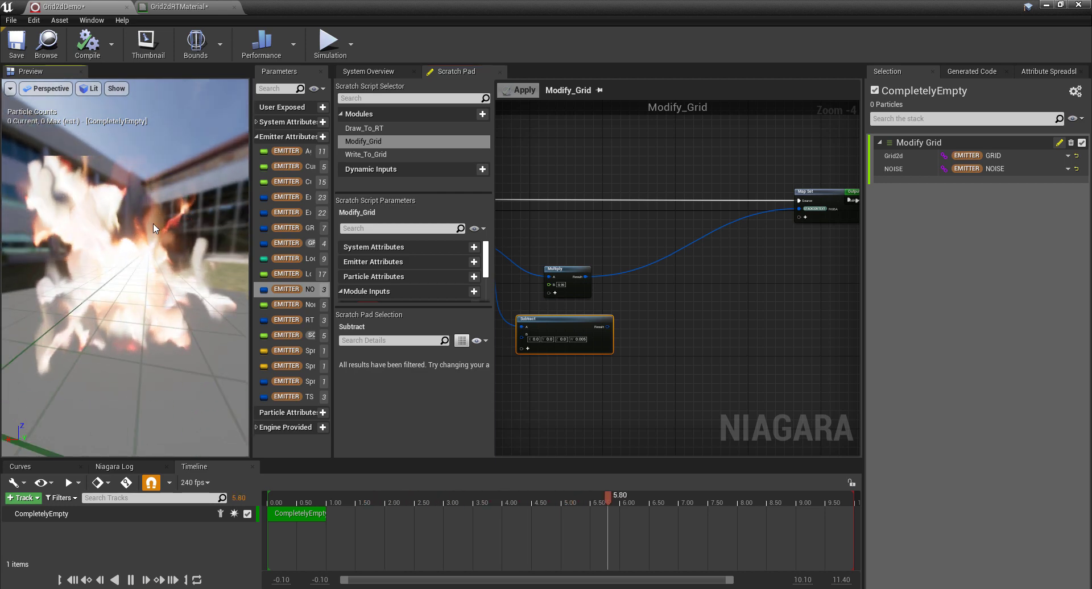
pyautogui.moveTo(715, 296); pyautogui.dragTo(837, 289, button='right')
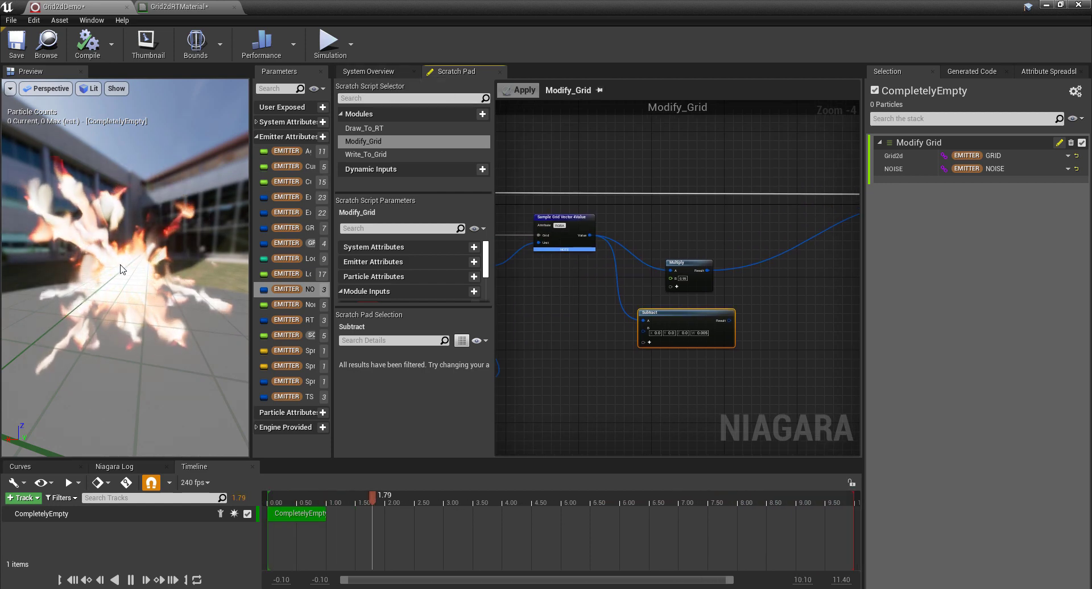
# Open the Write_To_Grid script and add a Scale UVs by Center node above the texture sampling nodes
pyautogui.click(398, 154)
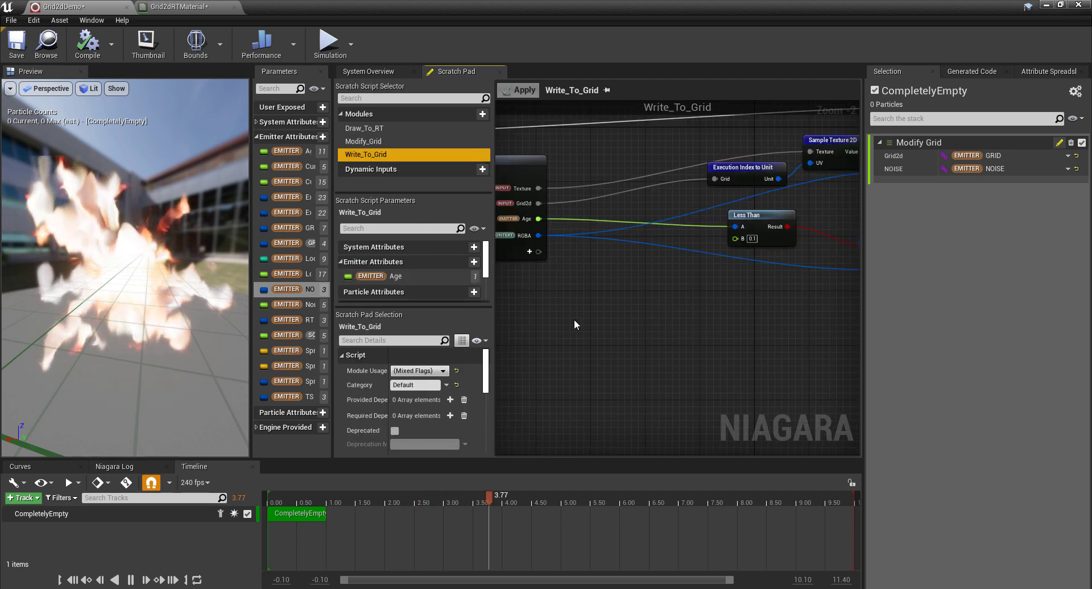
pyautogui.moveTo(575, 320); pyautogui.dragTo(627, 327, button='right')
pyautogui.scroll(-2, 773, 301)
pyautogui.moveTo(773, 301); pyautogui.dragTo(695, 323, button='right')
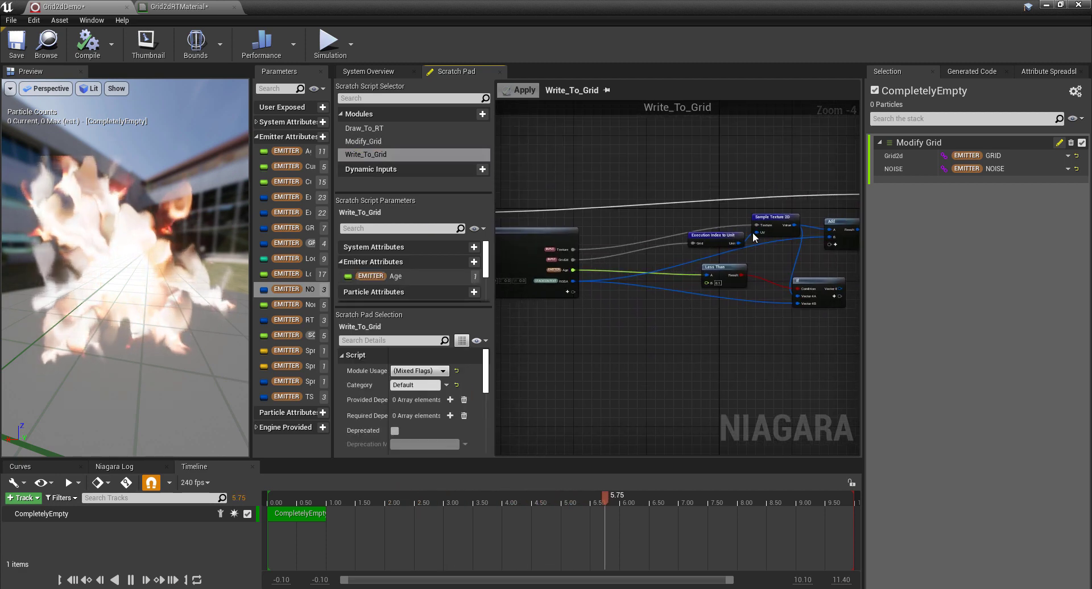
pyautogui.moveTo(716, 201); pyautogui.dragTo(685, 232, button='right')
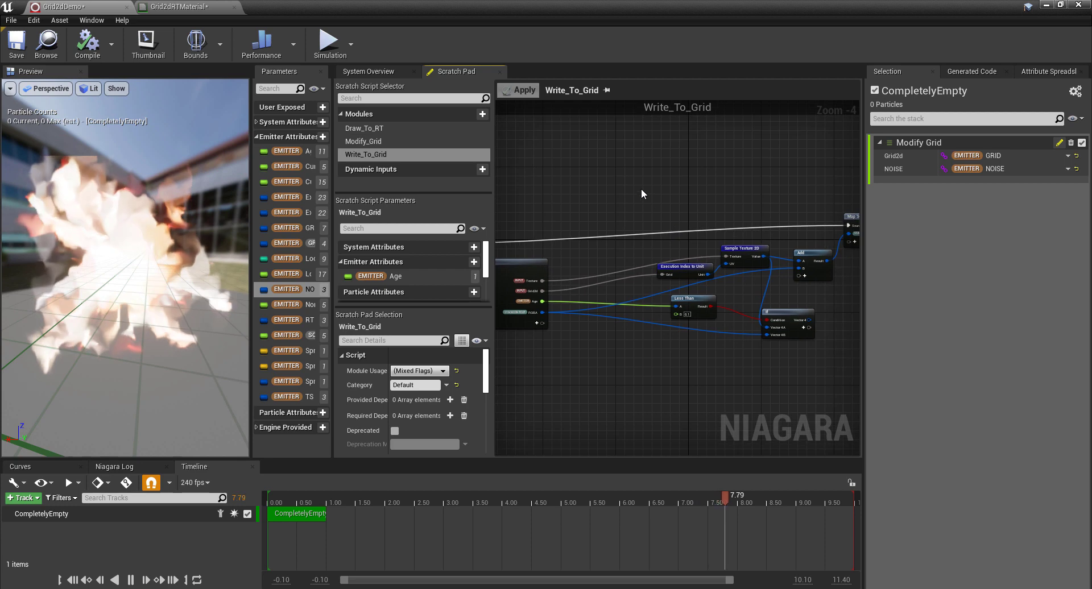
pyautogui.rightClick(641, 190)
pyautogui.write('sca')
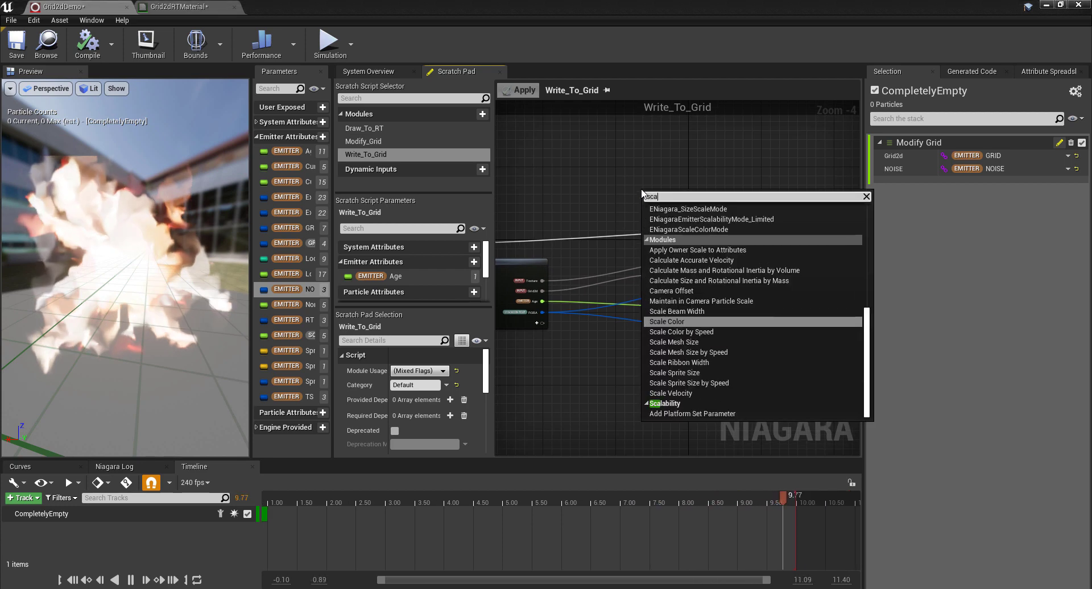
pyautogui.write('le uv')
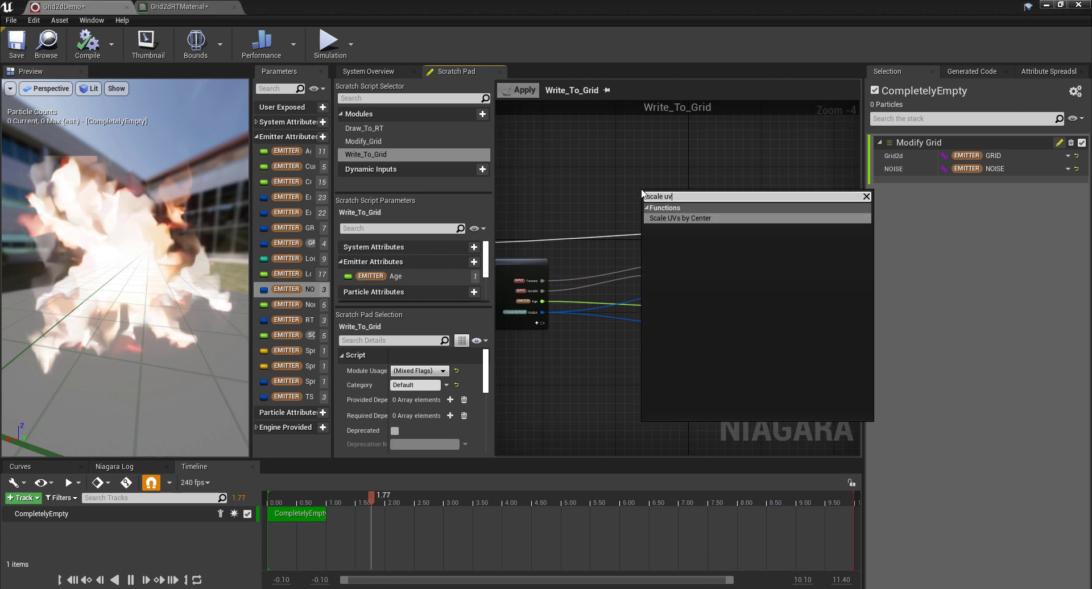
pyautogui.press('Return')
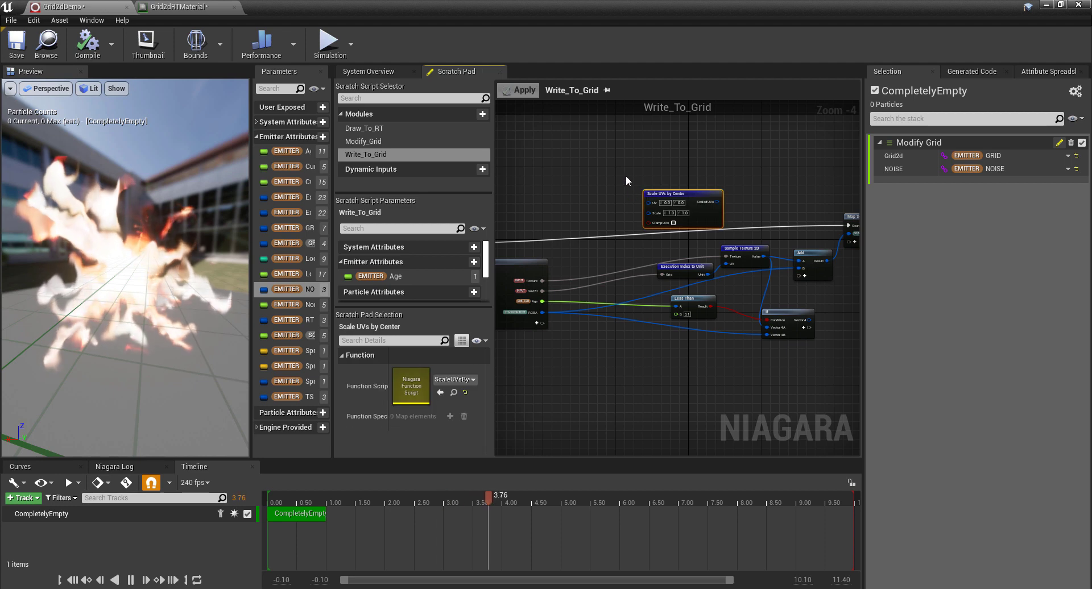
# Move Execution Index to Unit away from Sample Texture 2D and connect its Unit output to Scale UVs by Center's UV
pyautogui.moveTo(554, 205); pyautogui.dragTo(702, 157, button='right')
pyautogui.moveTo(833, 162); pyautogui.dragTo(634, 153, button='right')
pyautogui.moveTo(684, 189); pyautogui.dragTo(652, 237, button='right')
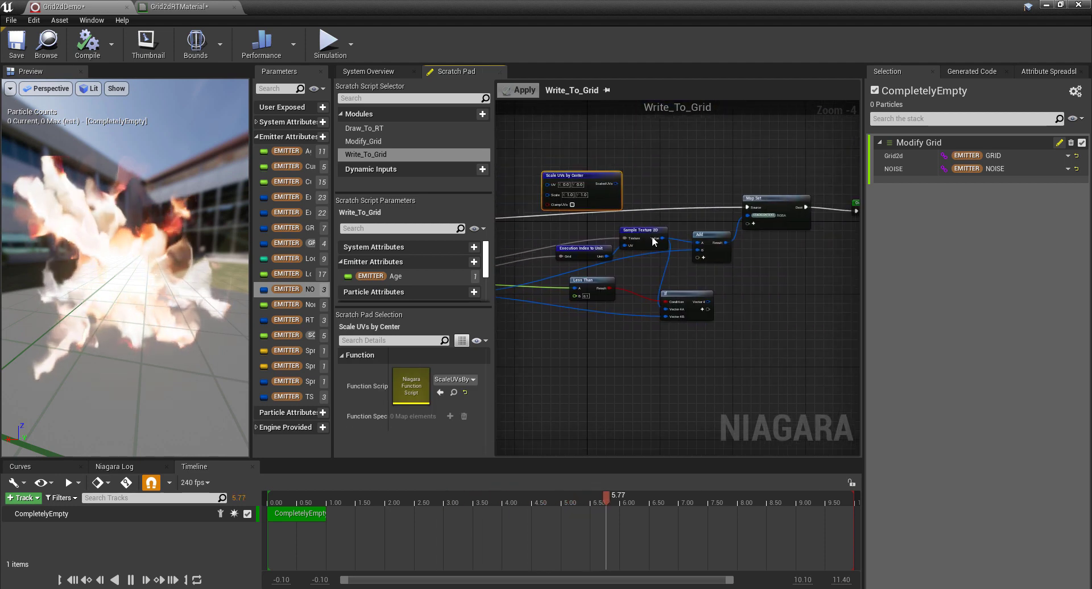
pyautogui.scroll(2, 653, 230)
pyautogui.click(722, 211)
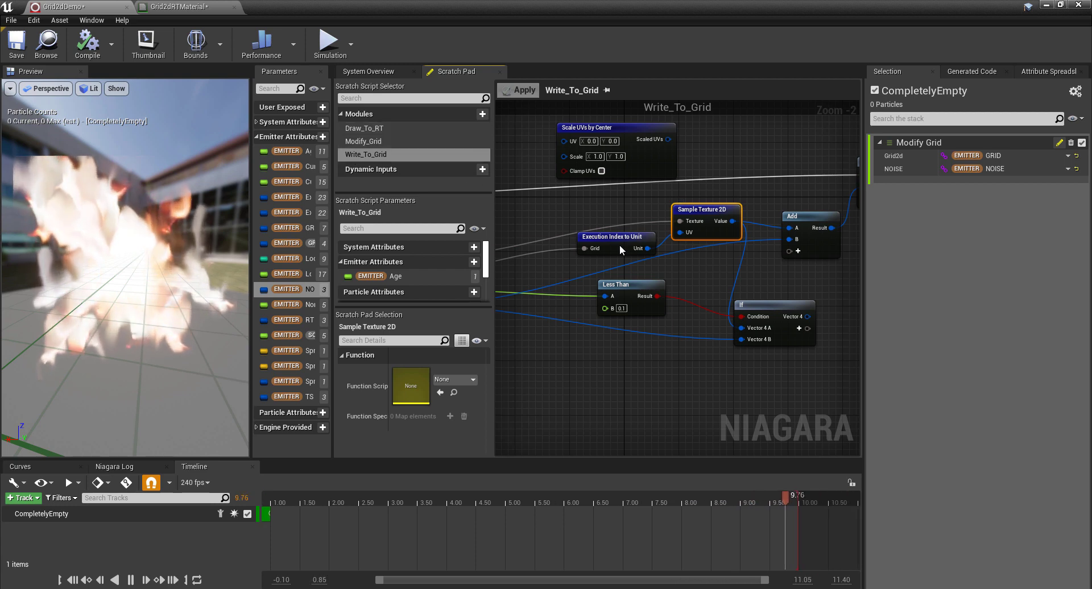
pyautogui.moveTo(621, 241); pyautogui.dragTo(503, 226)
pyautogui.moveTo(576, 255); pyautogui.dragTo(612, 271, button='right')
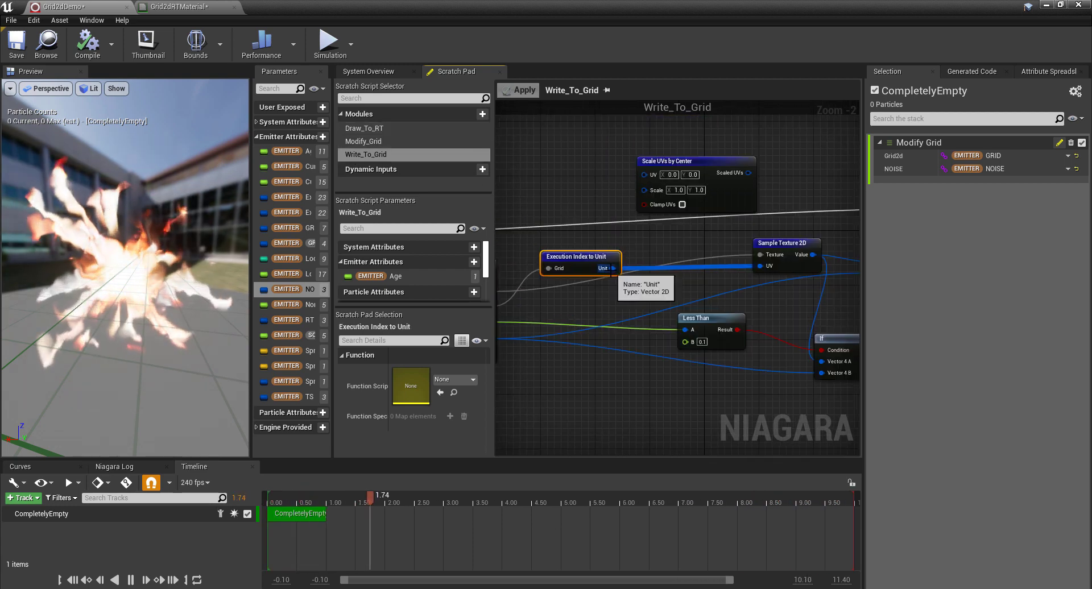
pyautogui.moveTo(636, 179); pyautogui.dragTo(644, 174)
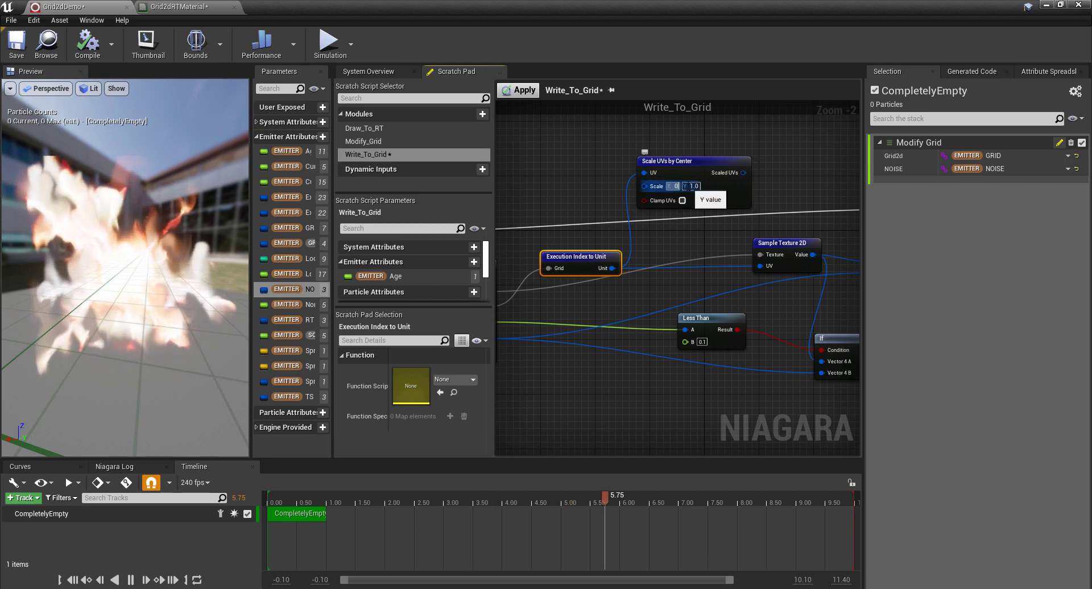
# Set Scale UVs by Center's Scale to 0.25, 0.25, connect Scaled UVs to Sample Texture 2D's UV, and apply Write_To_Grid
pyautogui.click(697, 185)
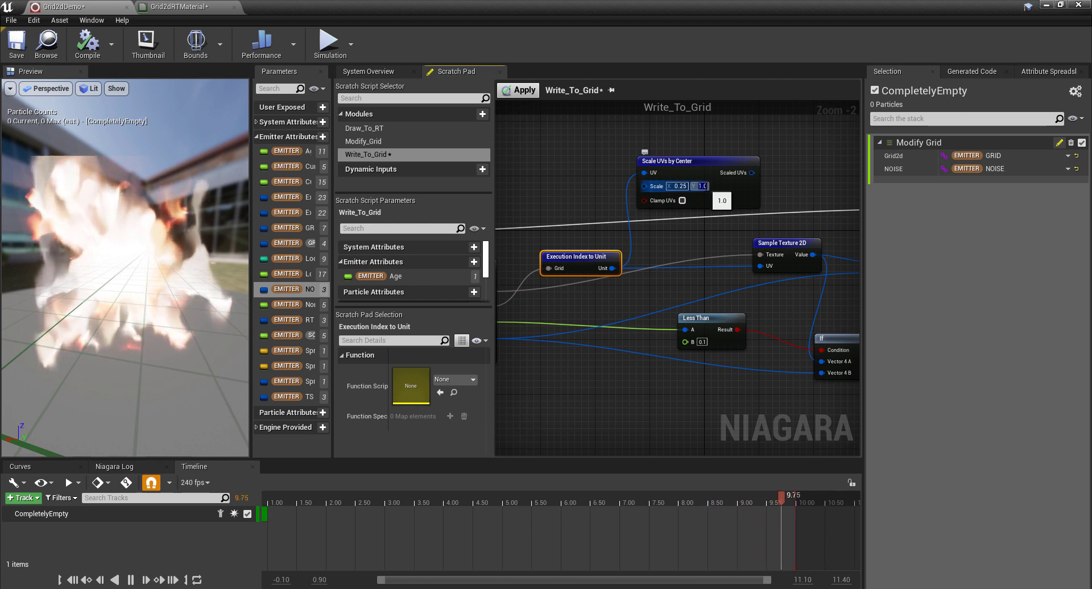
pyautogui.write('0.25')
pyautogui.press('Return')
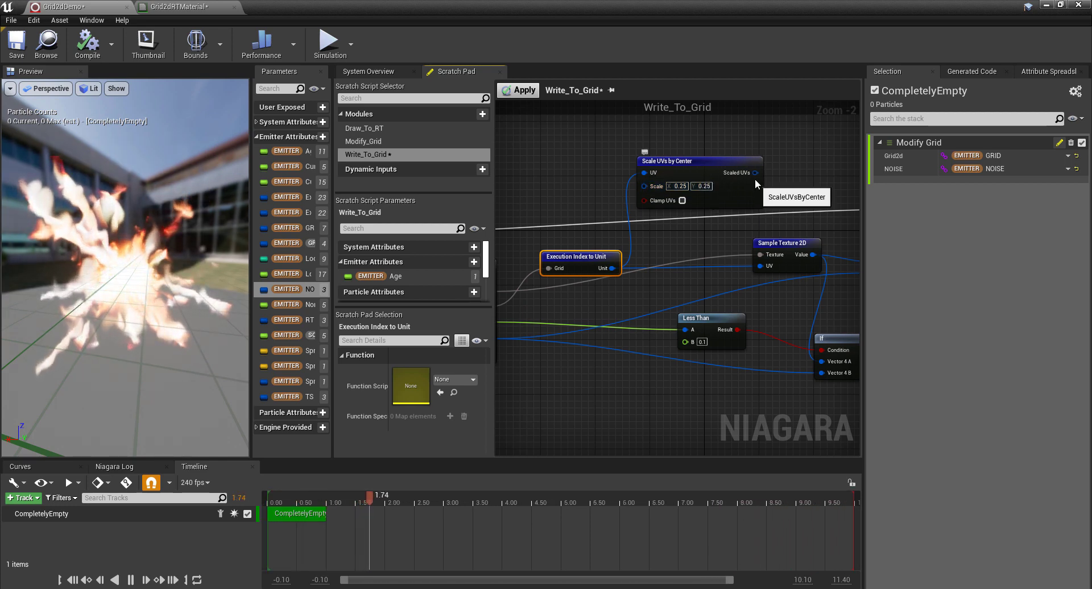
pyautogui.moveTo(756, 172); pyautogui.dragTo(760, 266)
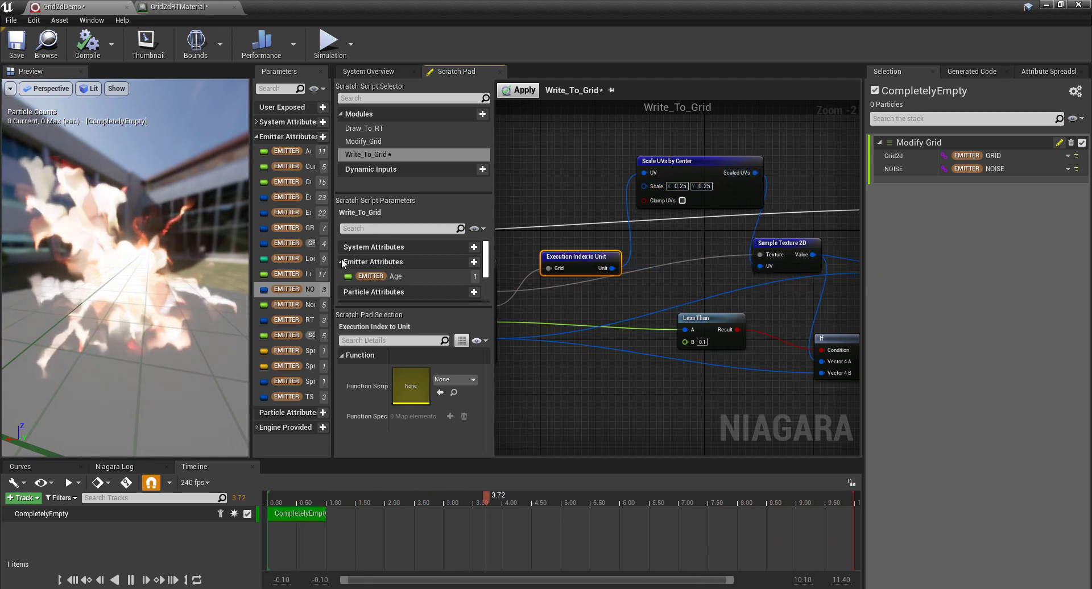
pyautogui.click(519, 93)
# Enable Clamp UVs on Scale UVs by Center, apply Write_To_Grid, and inspect the effect in the preview
pyautogui.scroll(-4, 595, 188)
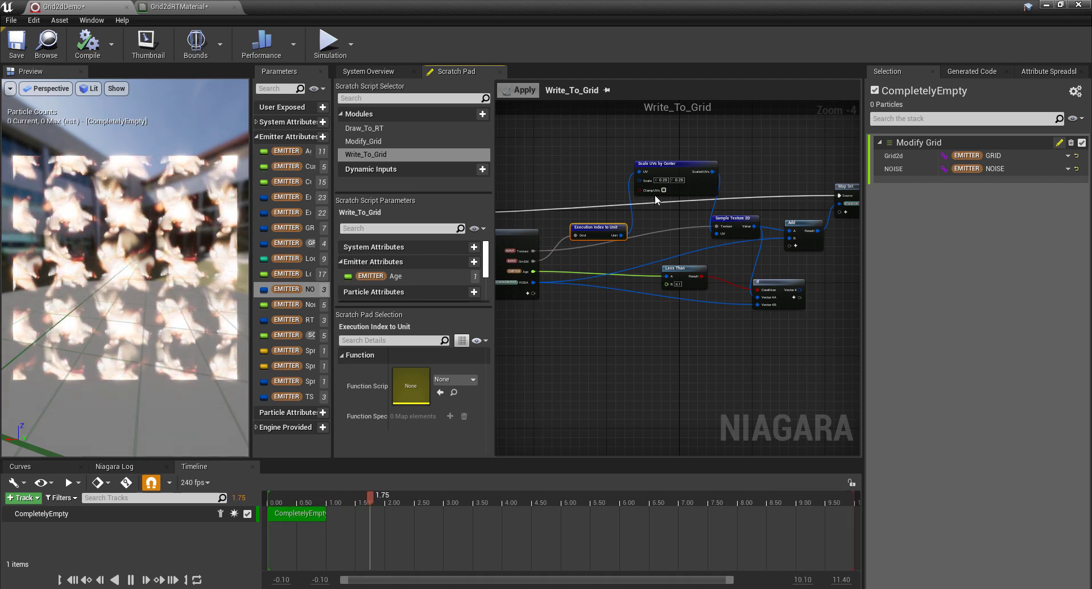
pyautogui.scroll(4, 654, 195)
pyautogui.click(668, 188)
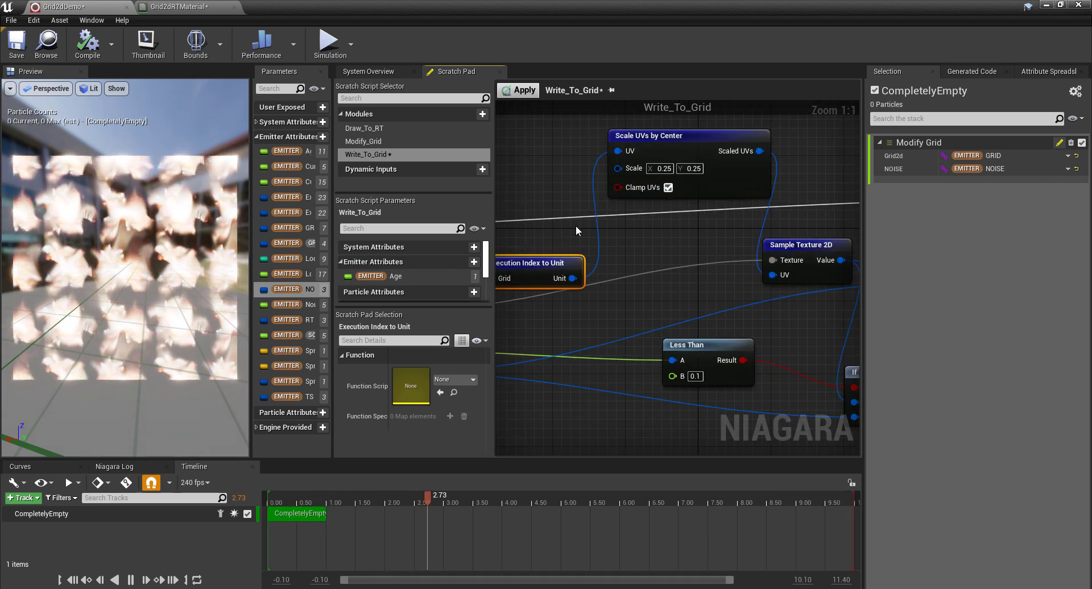
pyautogui.click(521, 90)
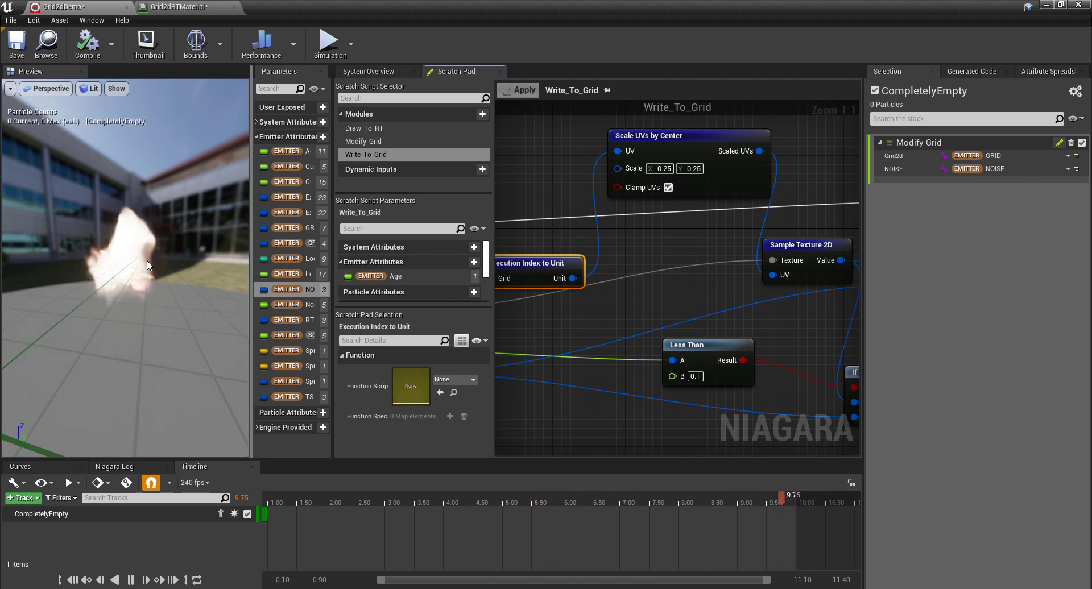
pyautogui.moveTo(138, 314); pyautogui.dragTo(124, 288)
pyautogui.scroll(4, 120, 272)
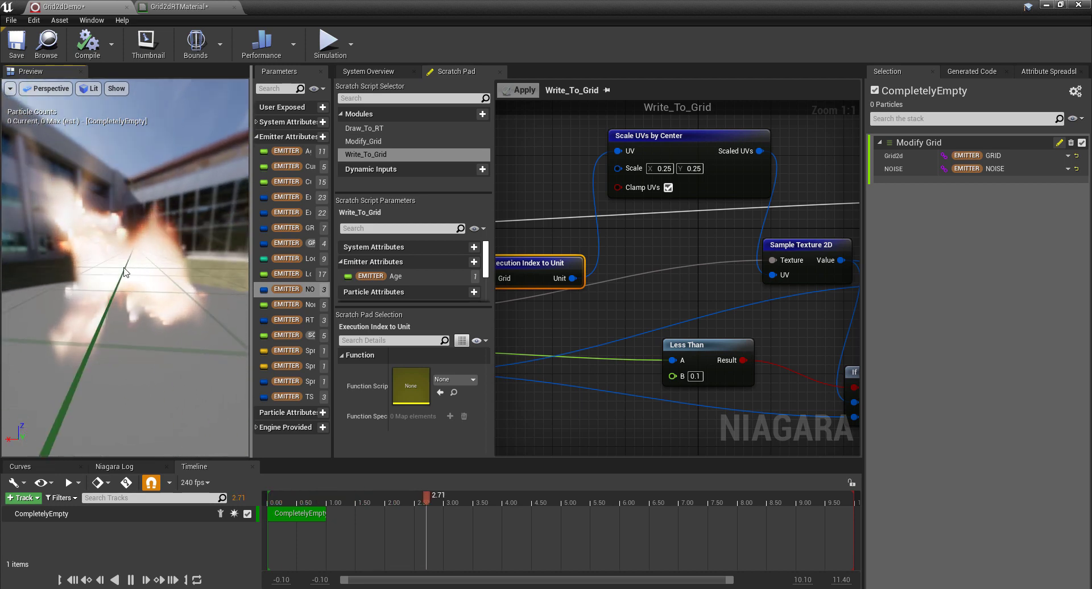
pyautogui.scroll(-3, 125, 272)
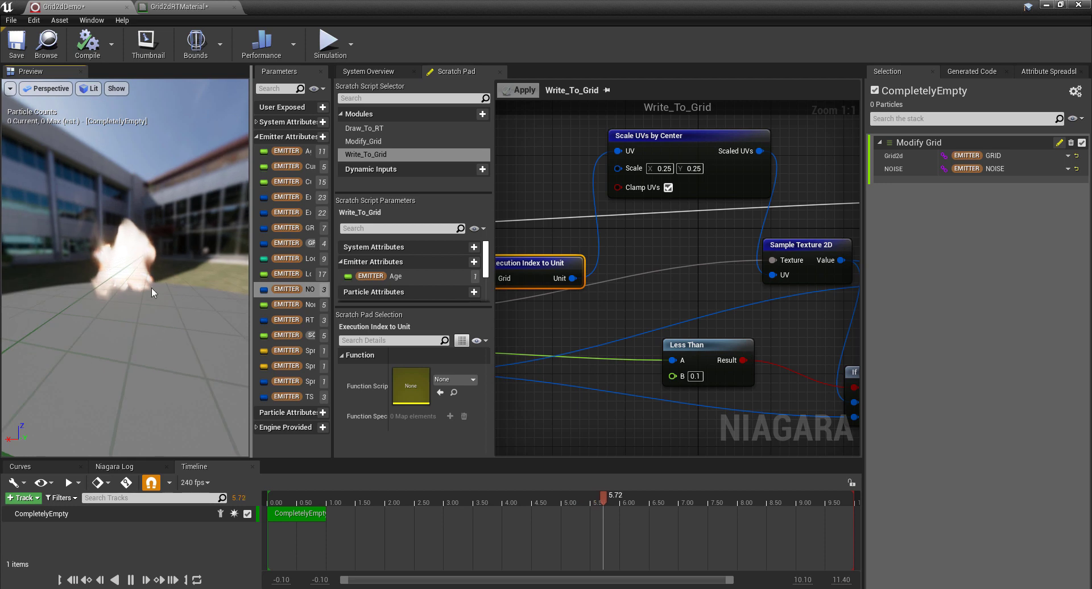
pyautogui.scroll(-1, 664, 299)
# Open the Modify_Grid script and bring its whole node graph into view
pyautogui.moveTo(665, 299); pyautogui.dragTo(691, 244, button='right')
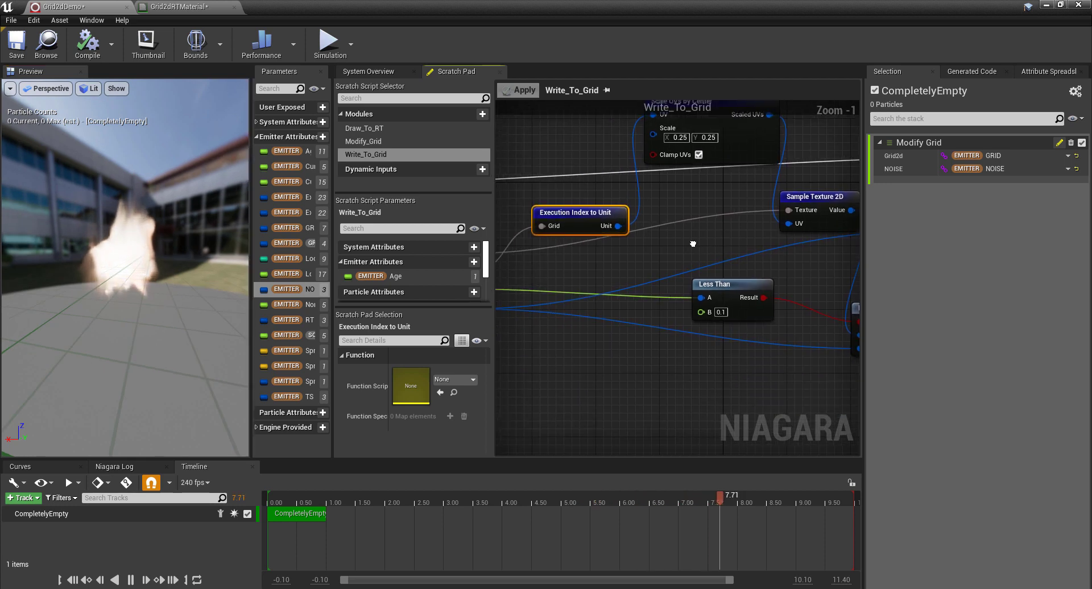
pyautogui.click(363, 142)
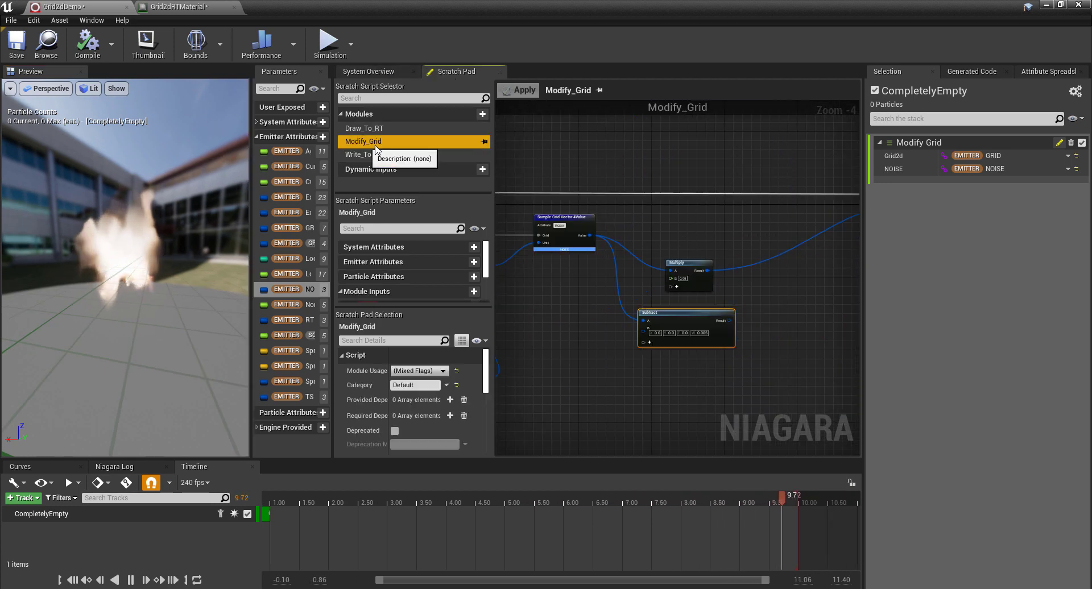
pyautogui.scroll(-7, 645, 314)
pyautogui.moveTo(645, 314); pyautogui.dragTo(752, 296, button='right')
pyautogui.moveTo(654, 239)
pyautogui.mouseDown(button='right')
pyautogui.moveTo(764, 225)
pyautogui.moveTo(643, 231)
pyautogui.mouseUp(button='right')
pyautogui.scroll(-2, 740, 228)
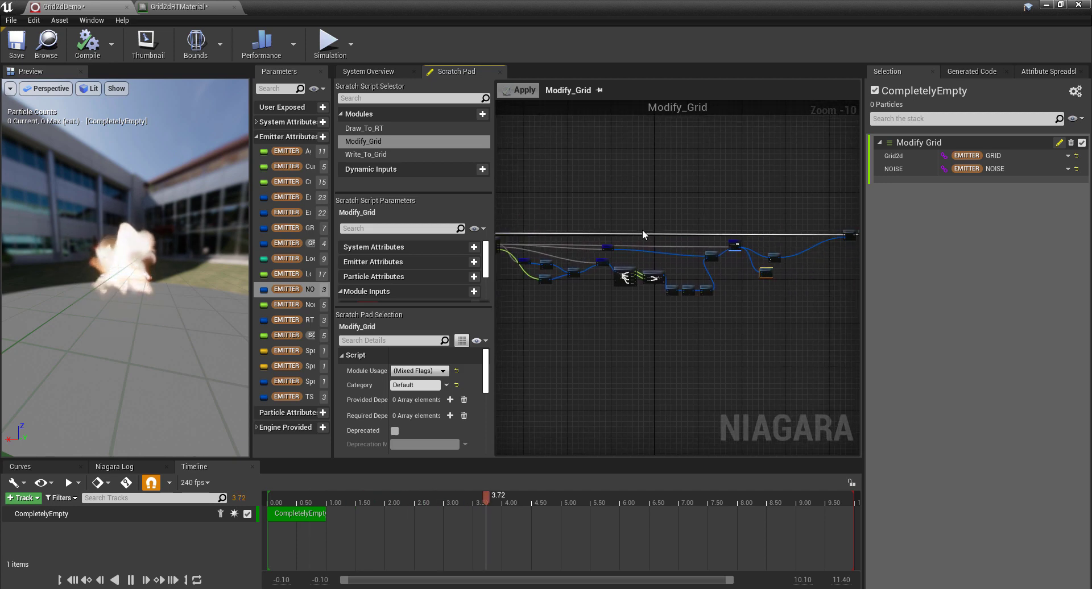